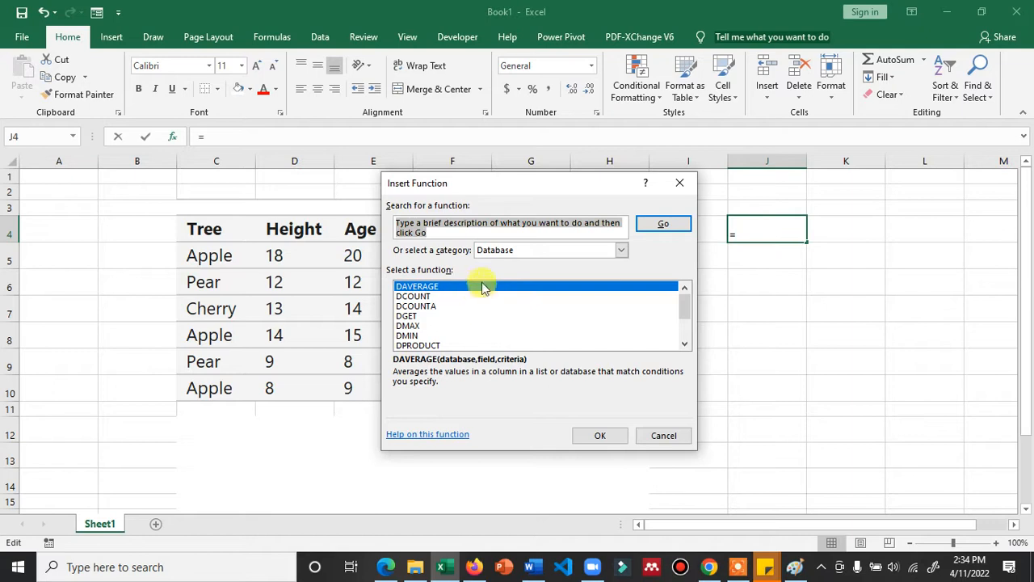
Step: Look up the DSUM function's syntax in the Database category of the Insert Function list, then close it without inserting
{"action": "left_click", "coordinate": [498, 251]}
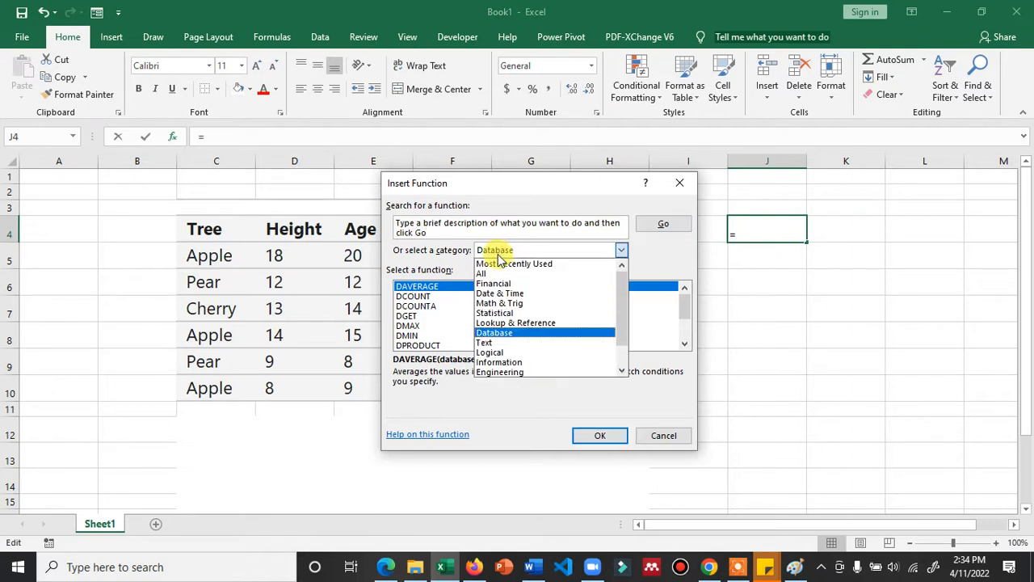
{"action": "left_click", "coordinate": [499, 332]}
{"action": "scroll", "coordinate": [422, 330], "scroll_direction": "down", "scroll_amount": 1}
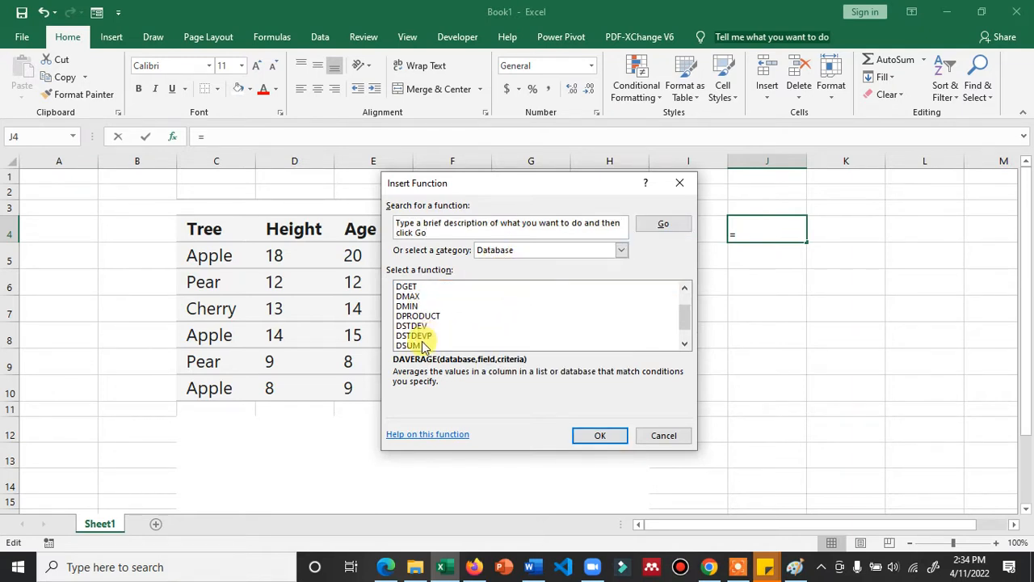
{"action": "left_click", "coordinate": [416, 346]}
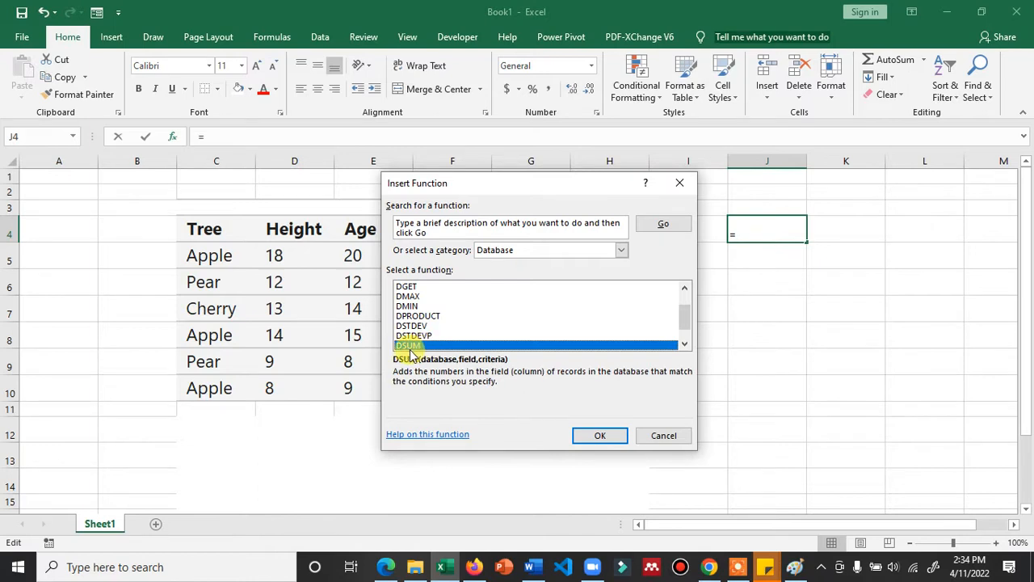
{"action": "left_click", "coordinate": [663, 435]}
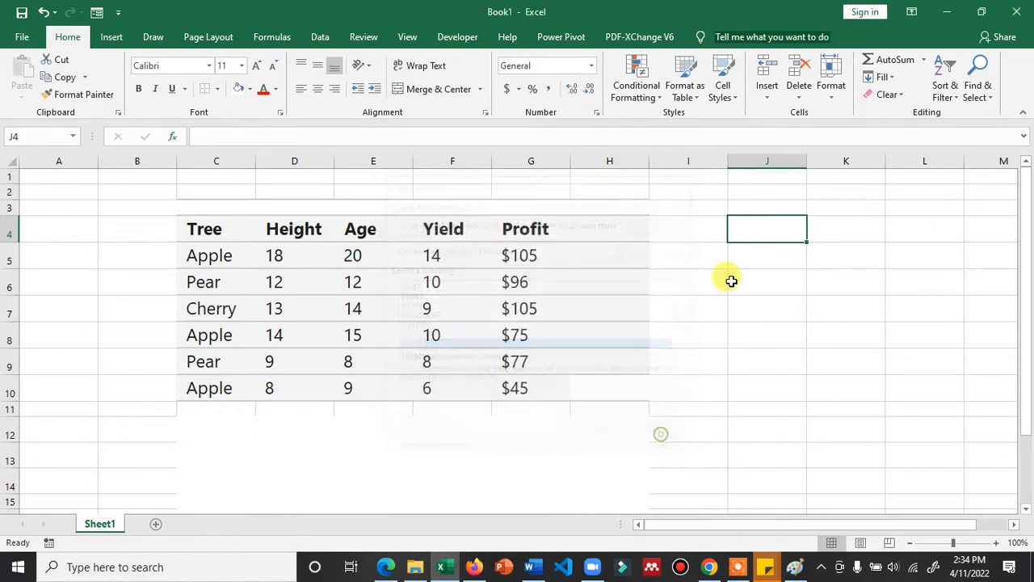
Step: Enter the text 'DSUM(database, filter,kriteria) in cell J4, and merge and center it across J4:L4
{"action": "type", "text": "DSUM(database, filter,kriteria"}
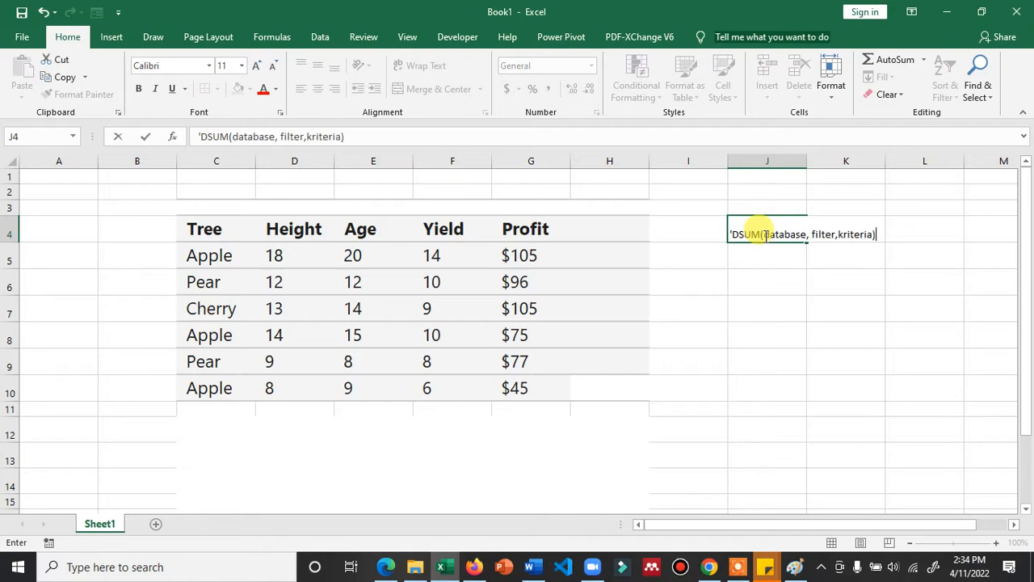
{"action": "key", "text": "Return"}
{"action": "left_click_drag", "start_coordinate": [764, 242], "coordinate": [946, 237]}
{"action": "left_click", "coordinate": [411, 89]}
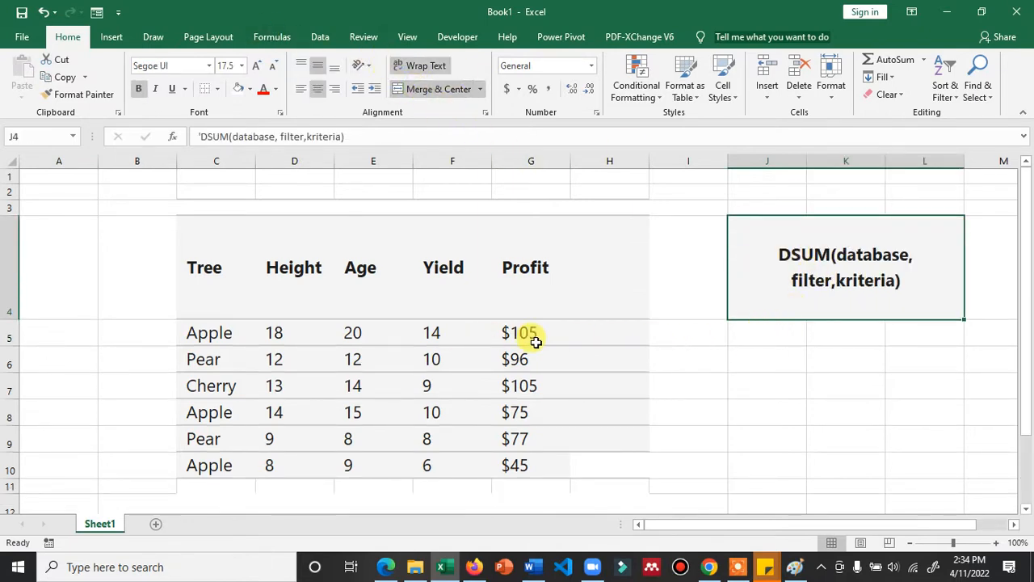
Step: Move the merged DSUM syntax note from J4 to J2 and auto-fit the height of row 4
{"action": "key", "text": "ctrl+c"}
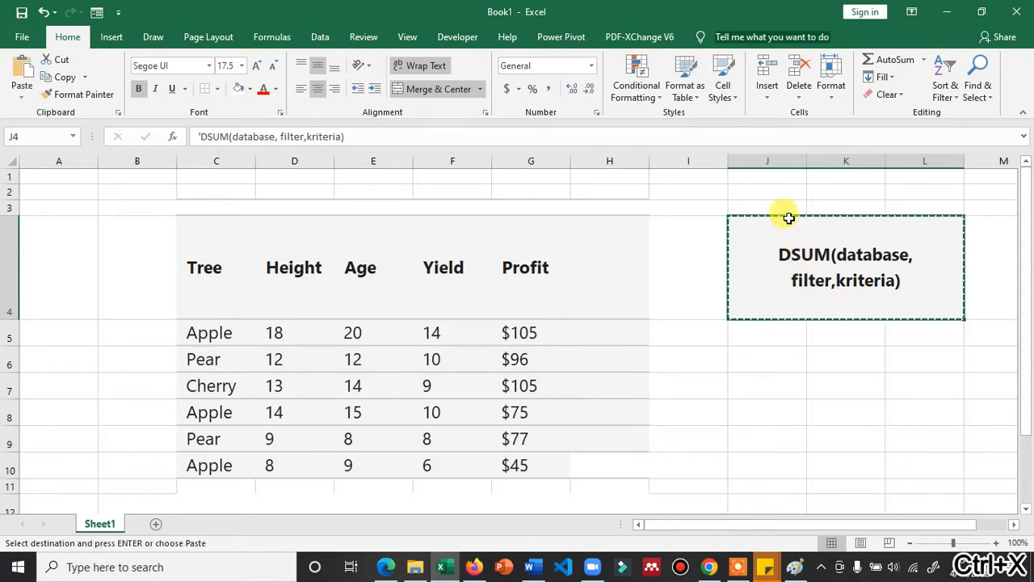
{"action": "left_click", "coordinate": [782, 191]}
{"action": "key", "text": "ctrl+c"}
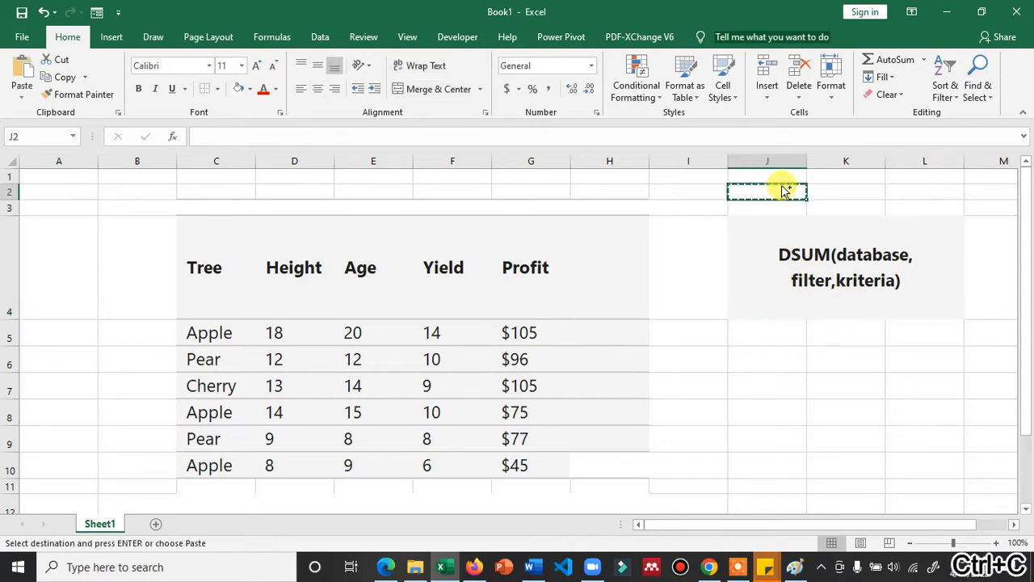
{"action": "left_click", "coordinate": [772, 255]}
{"action": "key", "text": "ctrl+x"}
{"action": "left_click", "coordinate": [761, 203]}
{"action": "left_click", "coordinate": [762, 192]}
{"action": "key", "text": "ctrl+v"}
{"action": "left_click", "coordinate": [734, 250]}
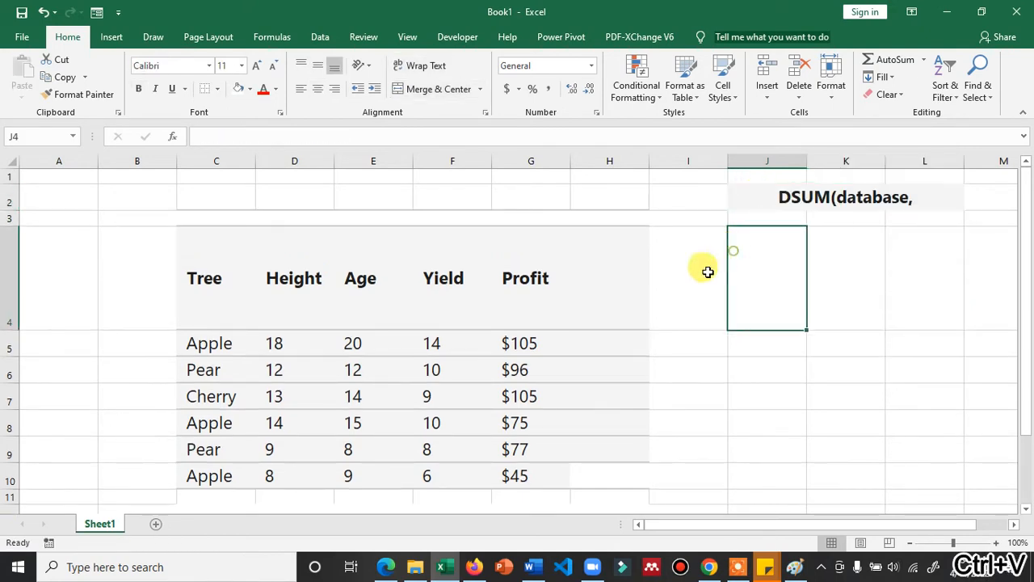
{"action": "double_click", "coordinate": [13, 327]}
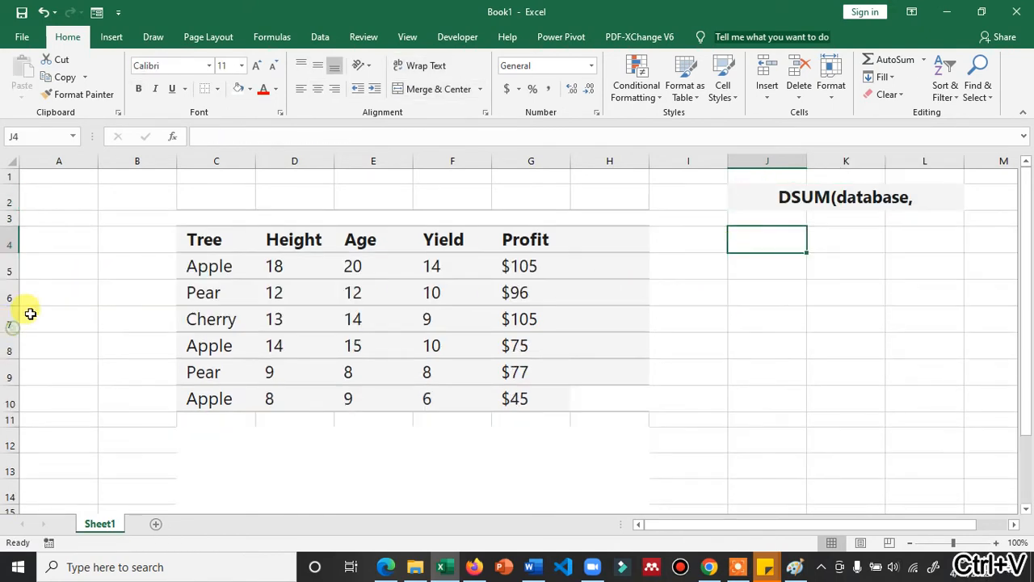
{"action": "left_click", "coordinate": [216, 241]}
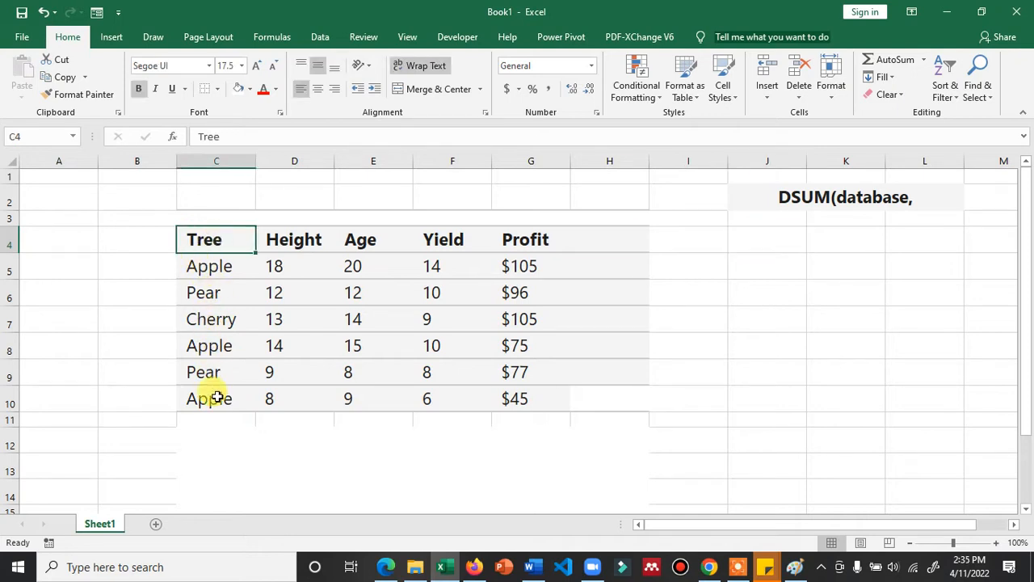
{"action": "left_click", "coordinate": [279, 232]}
{"action": "left_click", "coordinate": [358, 243]}
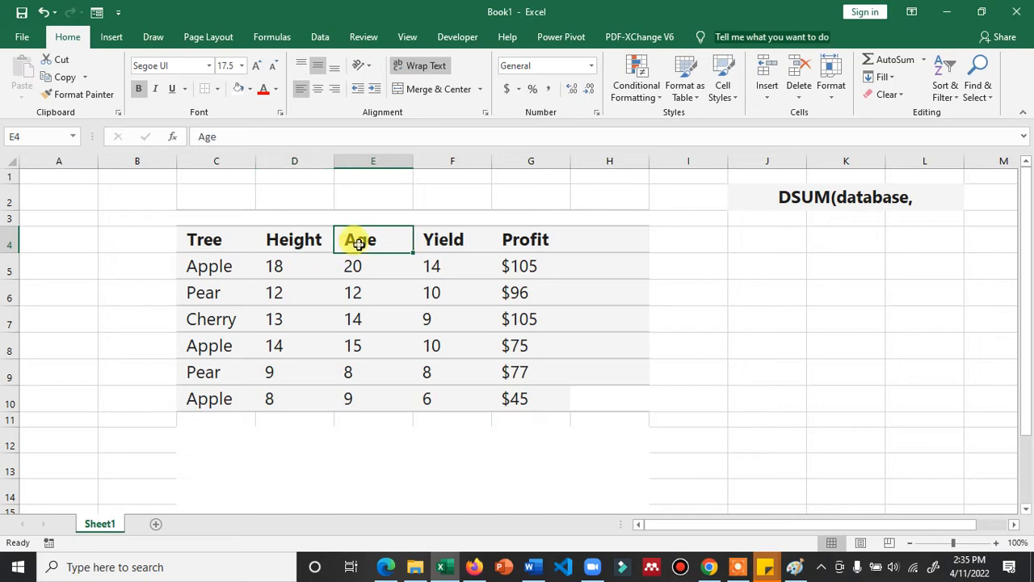
{"action": "left_click", "coordinate": [462, 239]}
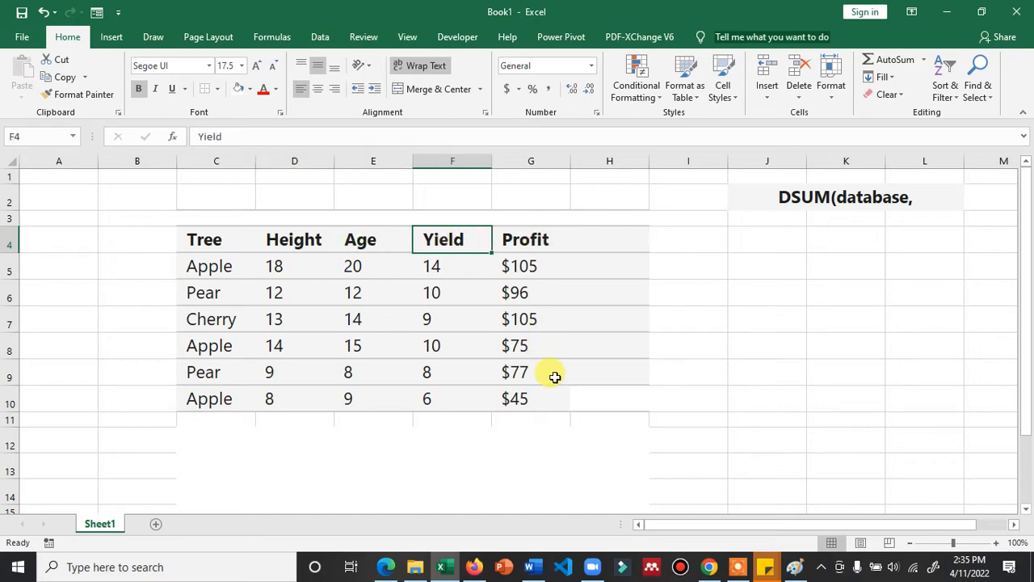
Step: Enter the question "Berapa Total Profit untuk Buah Apple" in cell C13 below the table
{"action": "left_click", "coordinate": [234, 461]}
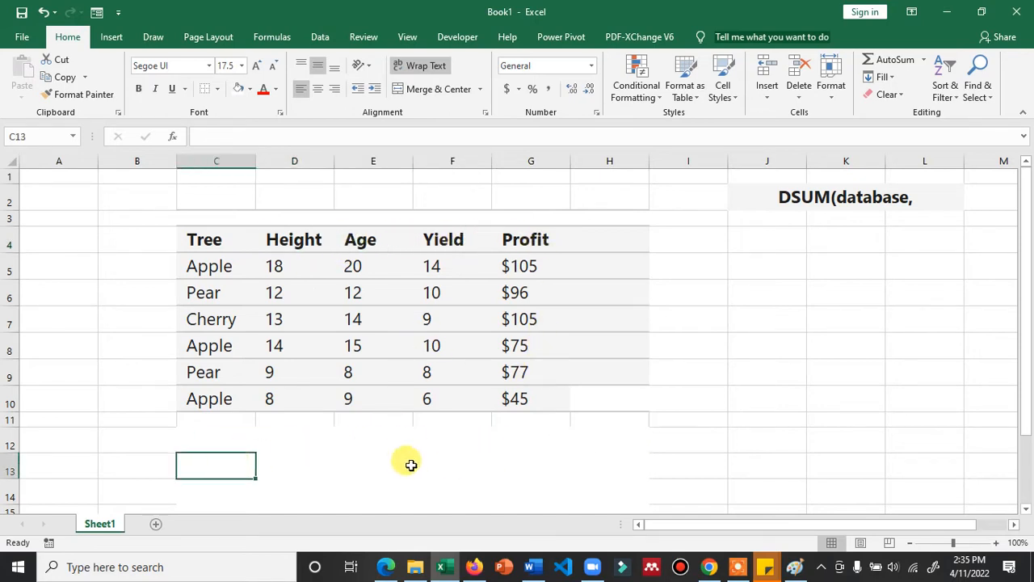
{"action": "type", "text": "Berapa"}
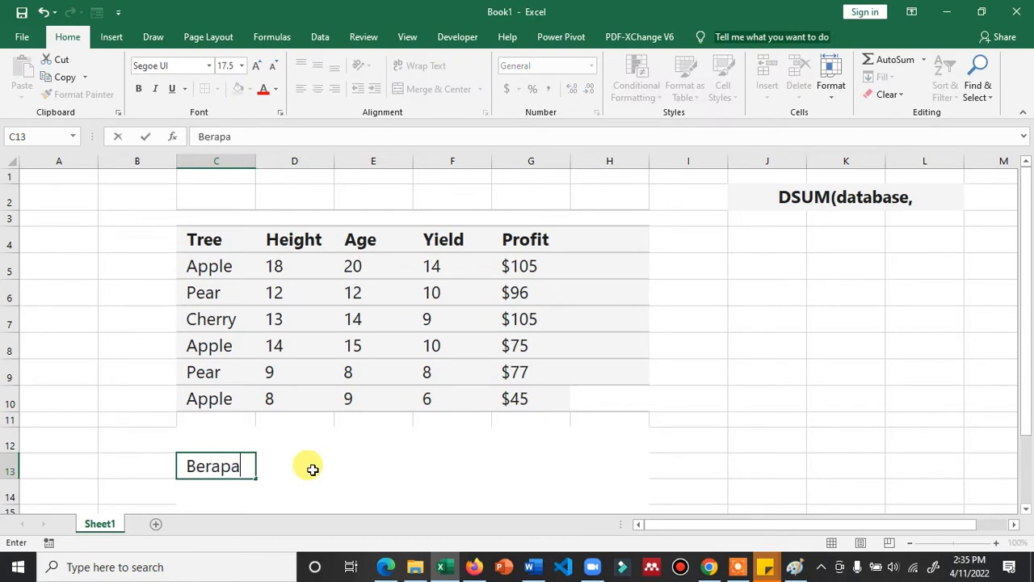
{"action": "type", "text": " Tot"}
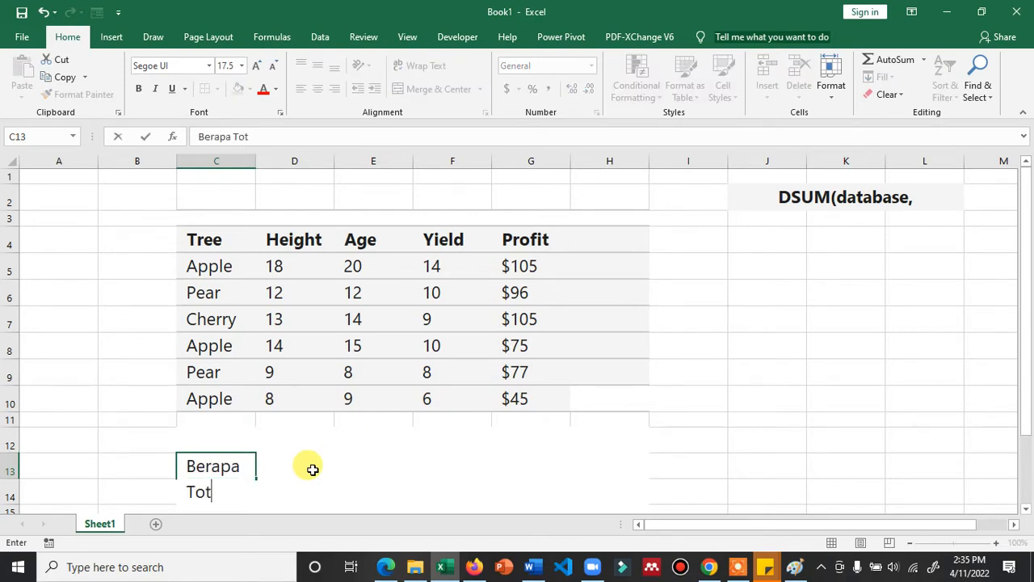
{"action": "type", "text": "al Profit untuk Buah Apple"}
{"action": "key", "text": "Return"}
Step: Merge and center the question across cells C13:G13
{"action": "key", "text": "Up"}
{"action": "key", "text": "Up"}
{"action": "key", "text": "Down"}
{"action": "key", "text": "shift+Right"}
{"action": "key", "text": "shift+Right"}
{"action": "key", "text": "shift+Right"}
{"action": "key", "text": "shift+Right"}
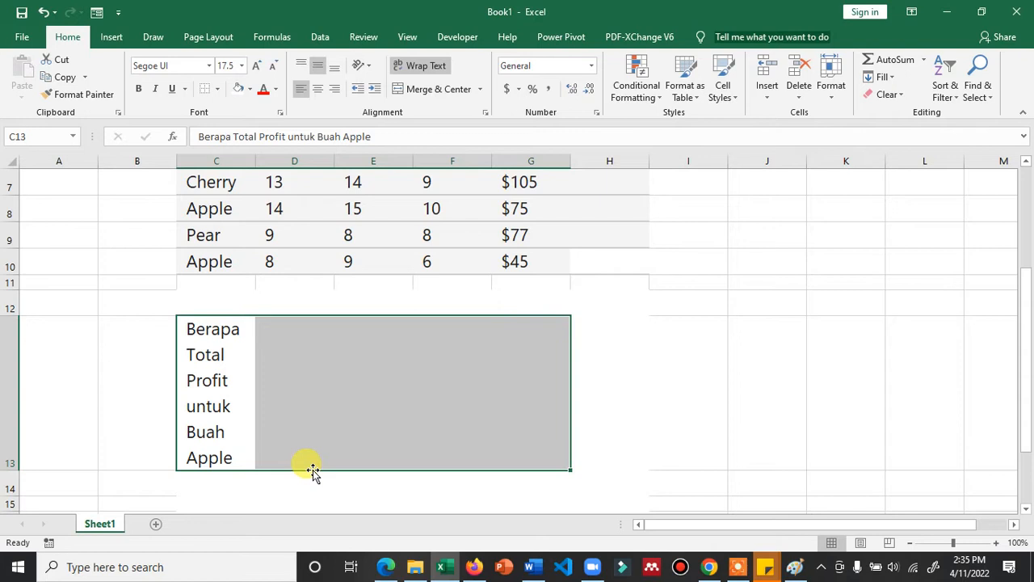
{"action": "left_click", "coordinate": [398, 87]}
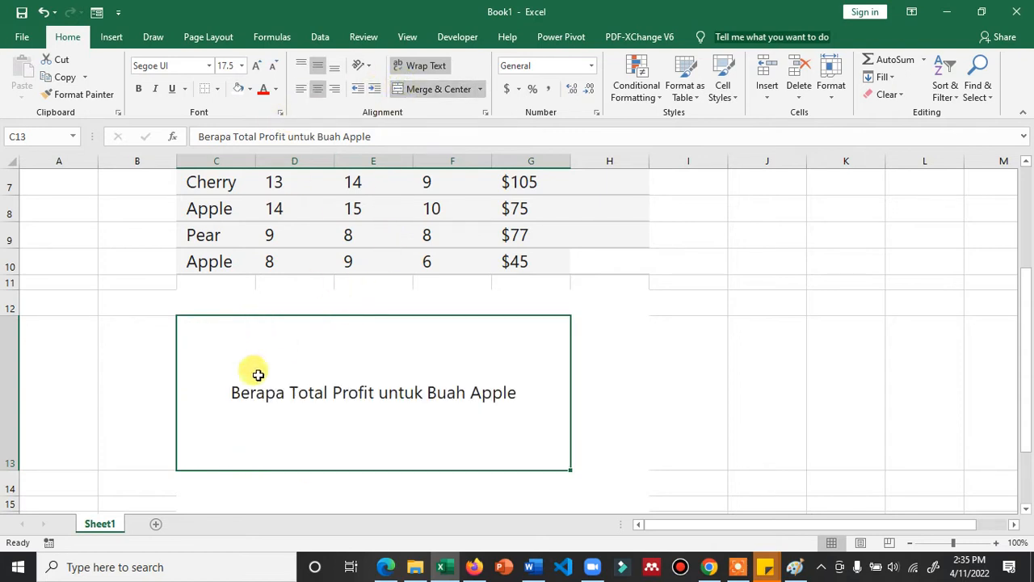
Step: Auto-fit the height of row 13 and left-align the merged question text
{"action": "double_click", "coordinate": [16, 469]}
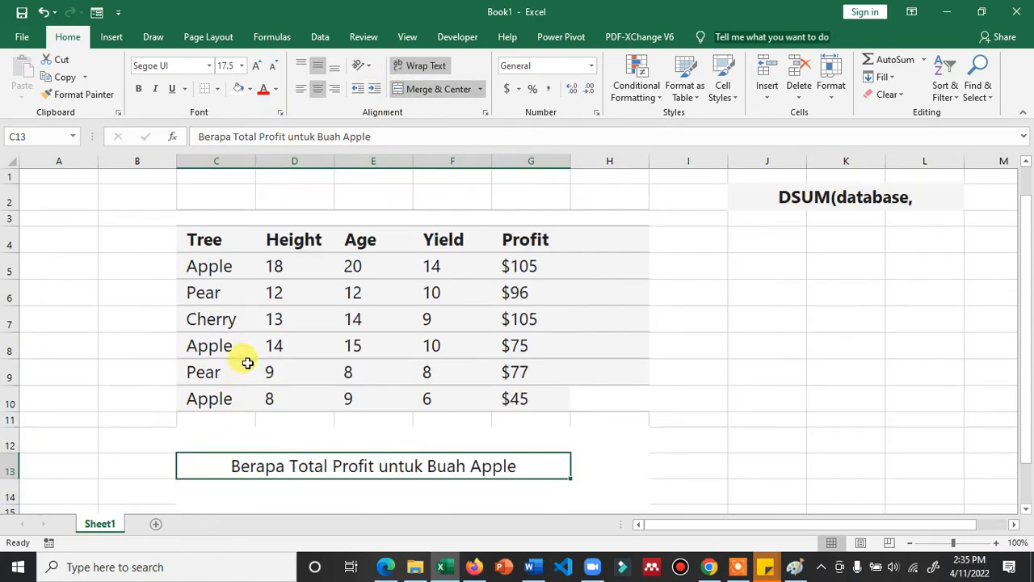
{"action": "scroll", "coordinate": [243, 360], "scroll_direction": "up", "scroll_amount": 2}
{"action": "left_click", "coordinate": [297, 92]}
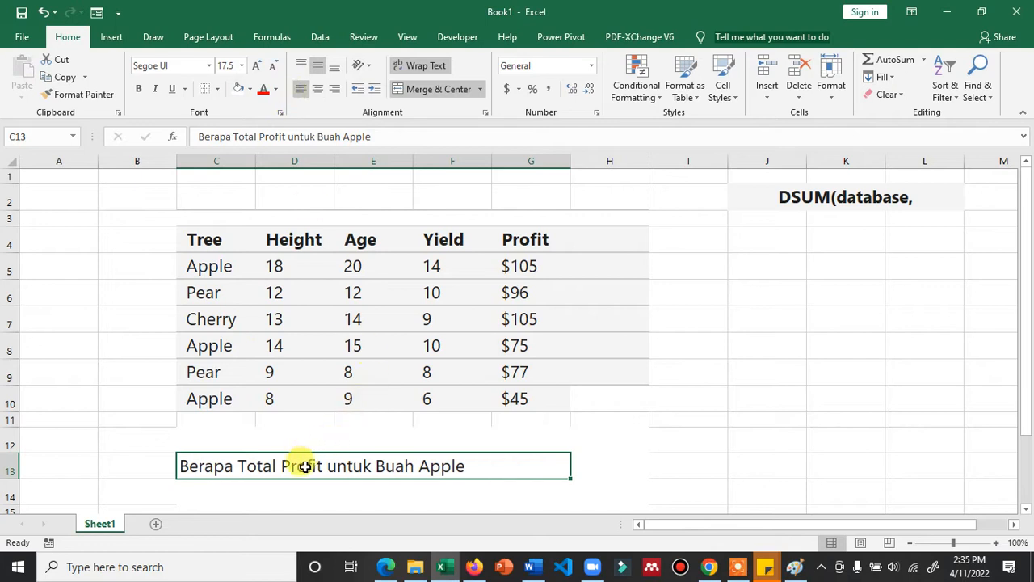
Step: Highlight the three Apple entries in the Tree column together with their matching Profit values
{"action": "left_click", "coordinate": [222, 270]}
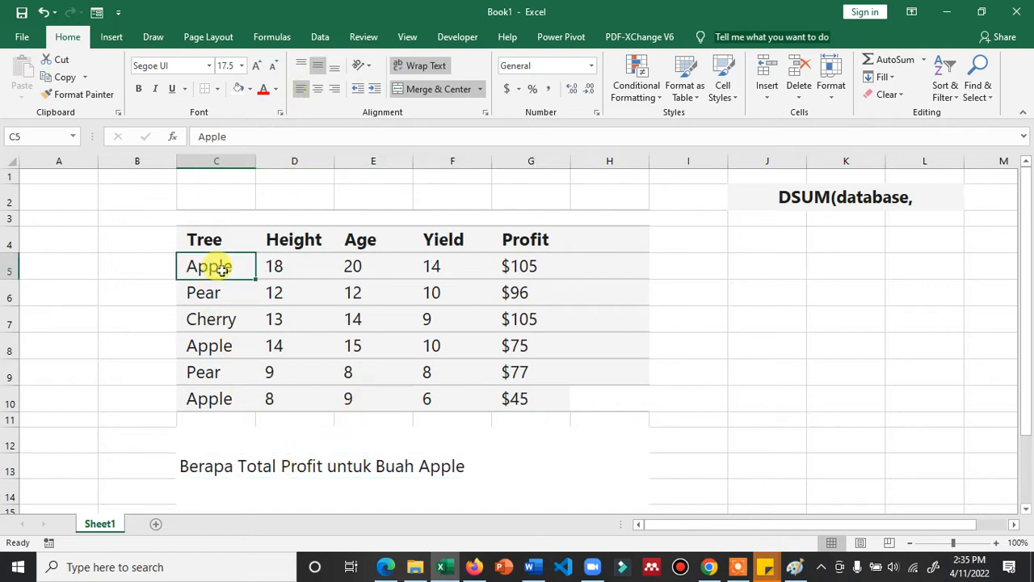
{"action": "left_click", "coordinate": [220, 353], "text": "ctrl"}
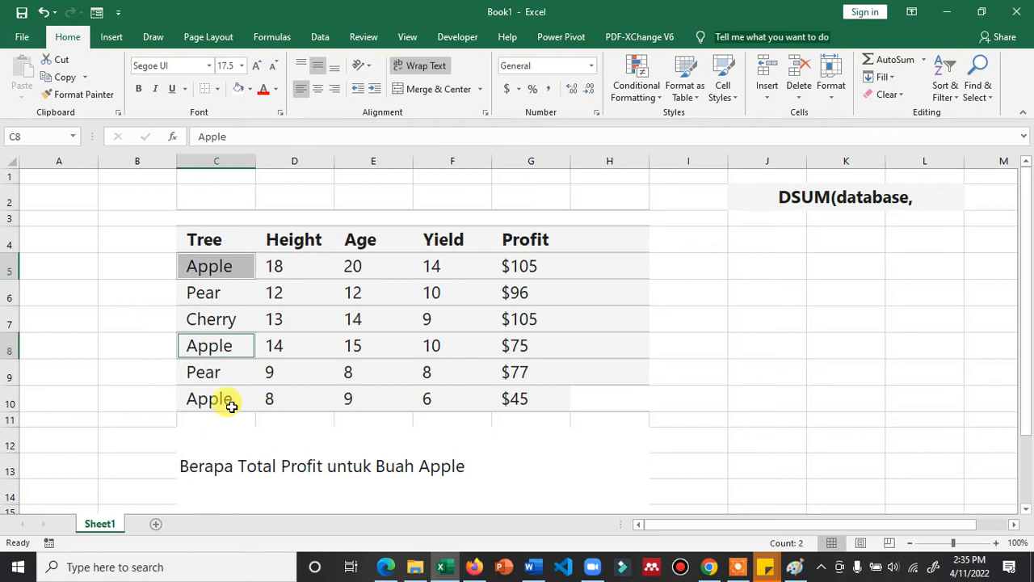
{"action": "left_click", "coordinate": [232, 406], "text": "ctrl"}
{"action": "left_click", "coordinate": [513, 265], "text": "ctrl"}
{"action": "left_click", "coordinate": [521, 319], "text": "ctrl"}
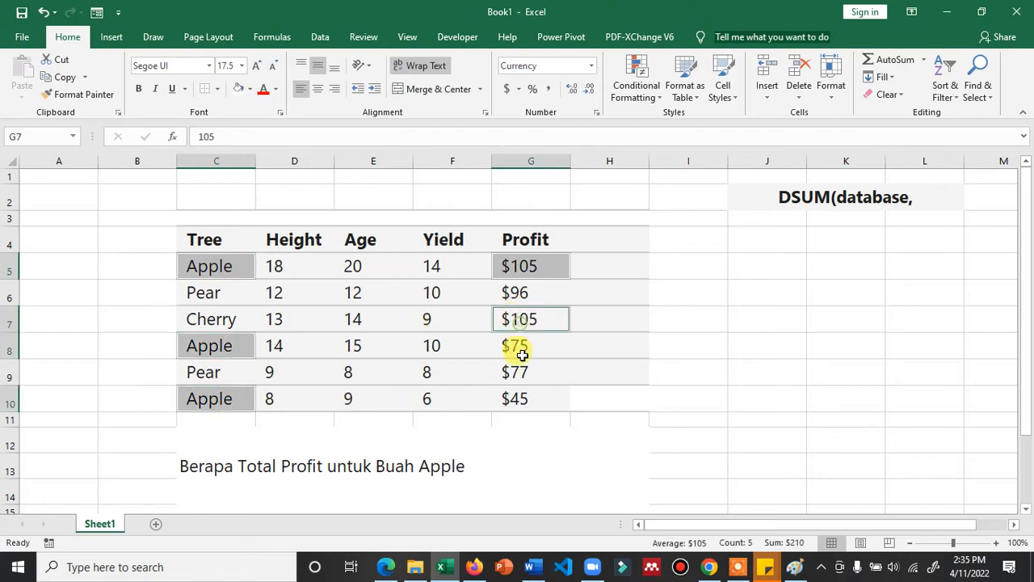
{"action": "left_click", "coordinate": [520, 348], "text": "ctrl"}
{"action": "left_click", "coordinate": [517, 319], "text": "ctrl"}
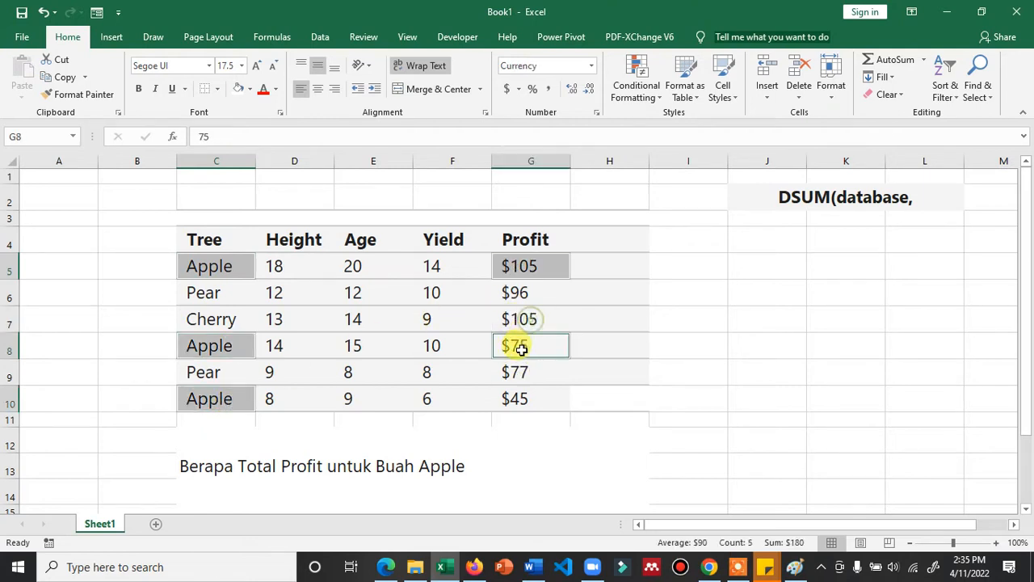
{"action": "left_click", "coordinate": [522, 397], "text": "ctrl"}
Step: Enter a SUM formula in cell I13 that adds the Apple profits in G10, G8 and G5
{"action": "left_click", "coordinate": [661, 467]}
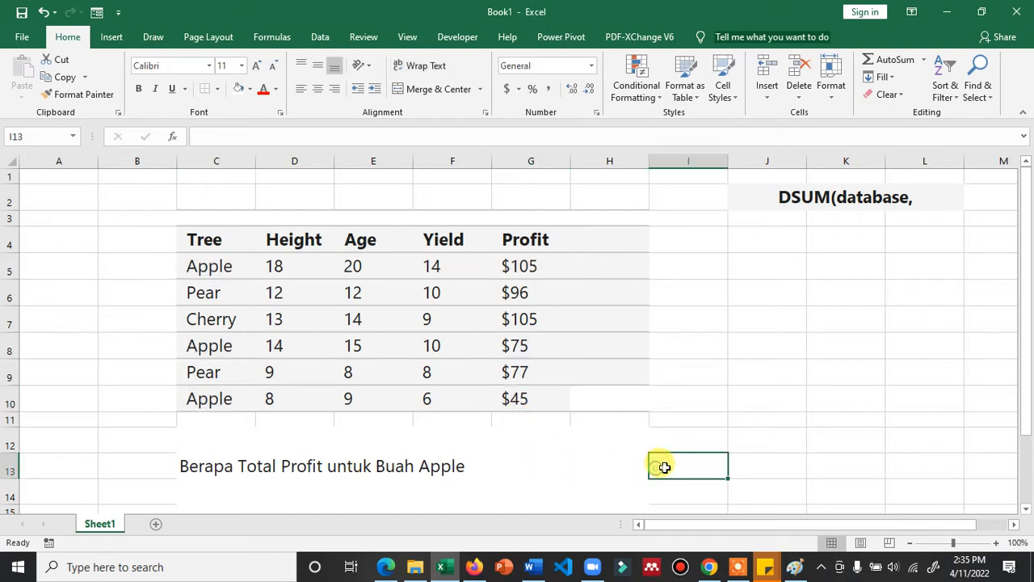
{"action": "type", "text": "=s"}
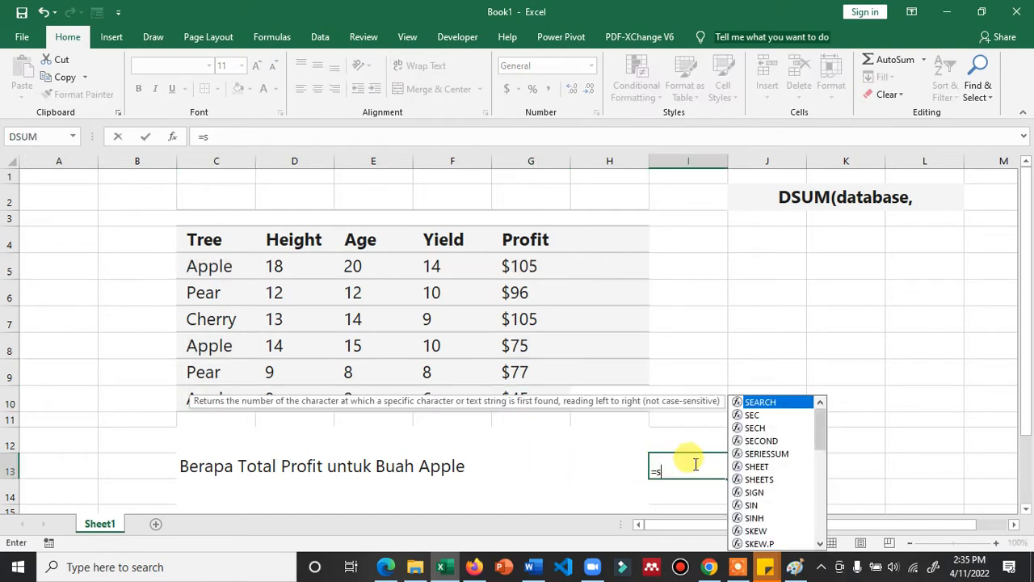
{"action": "type", "text": "um("}
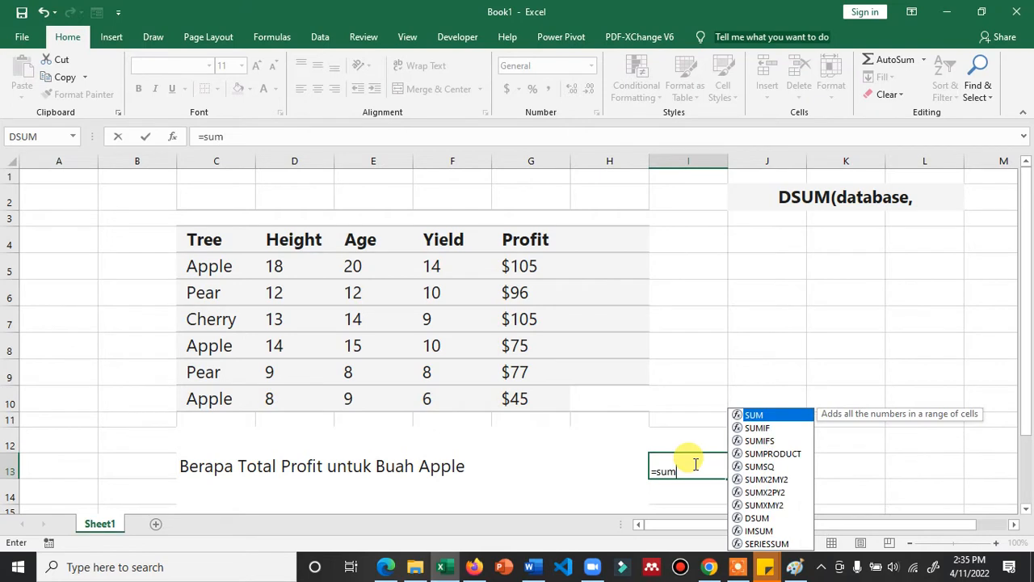
{"action": "key", "text": "Up"}
{"action": "key", "text": "Up"}
{"action": "key", "text": "Up"}
{"action": "key", "text": "Left"}
{"action": "key", "text": "Left"}
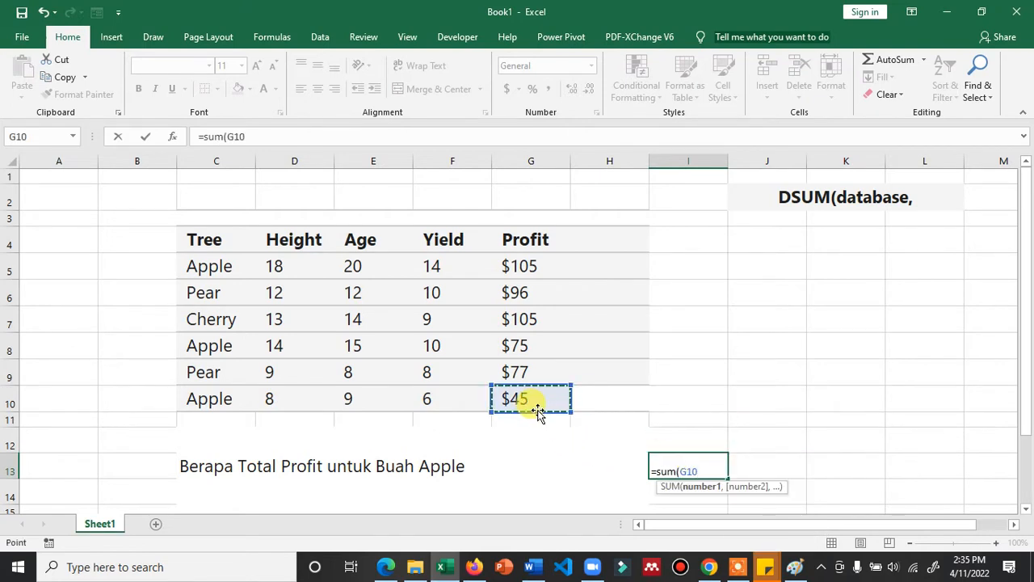
{"action": "type", "text": ","}
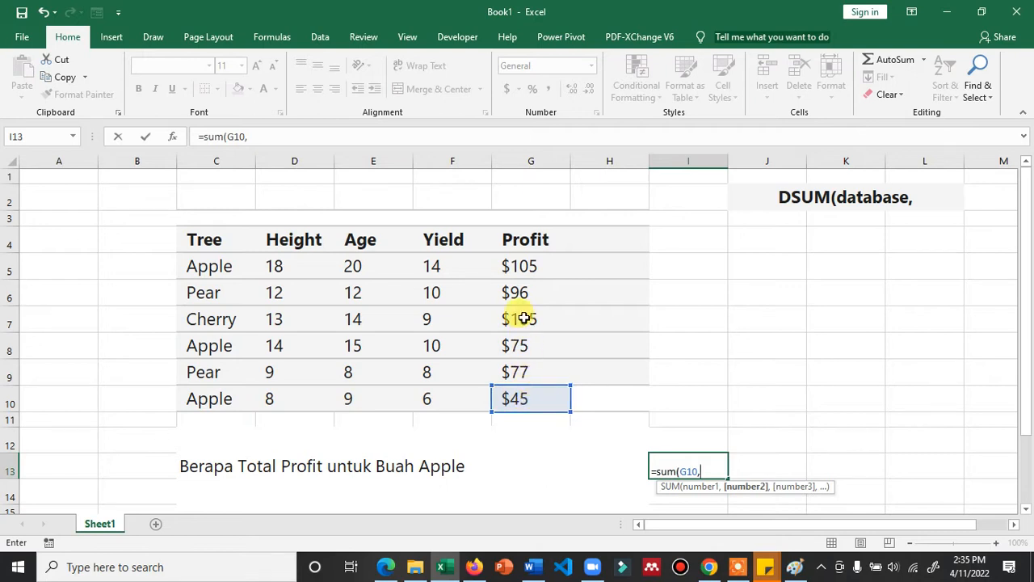
{"action": "left_click", "coordinate": [517, 346]}
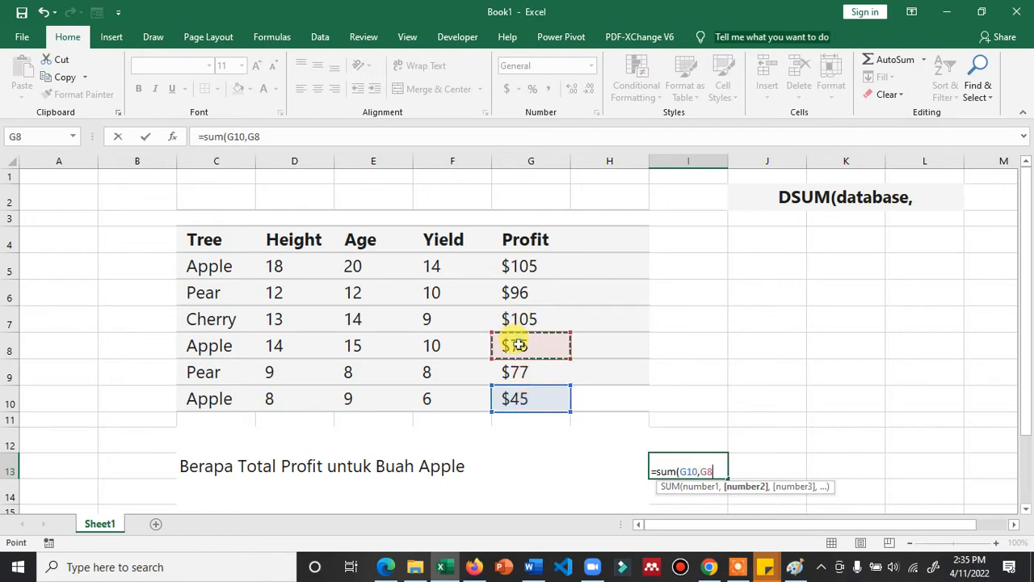
{"action": "type", "text": ","}
{"action": "left_click", "coordinate": [510, 269]}
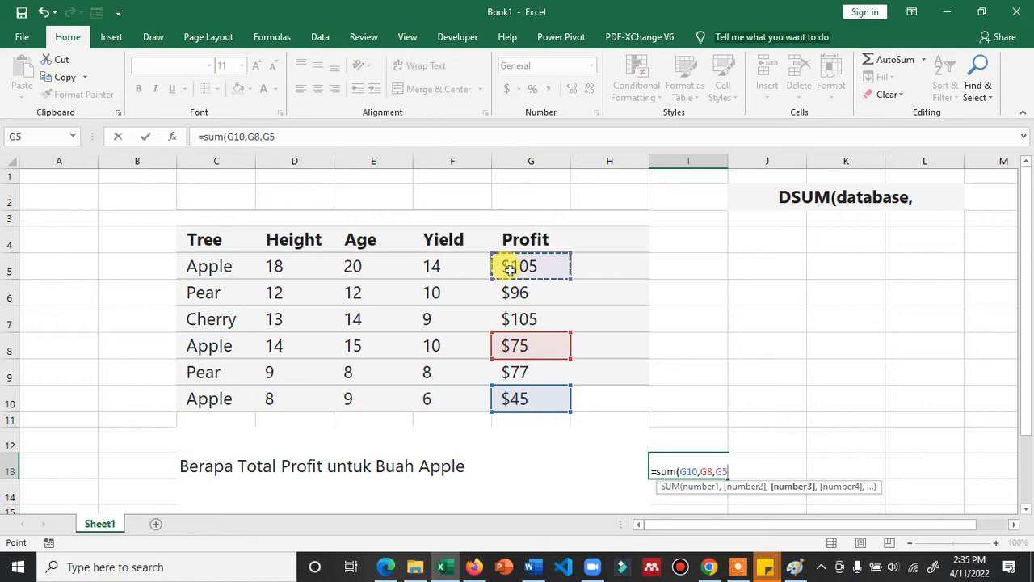
{"action": "key", "text": "Return"}
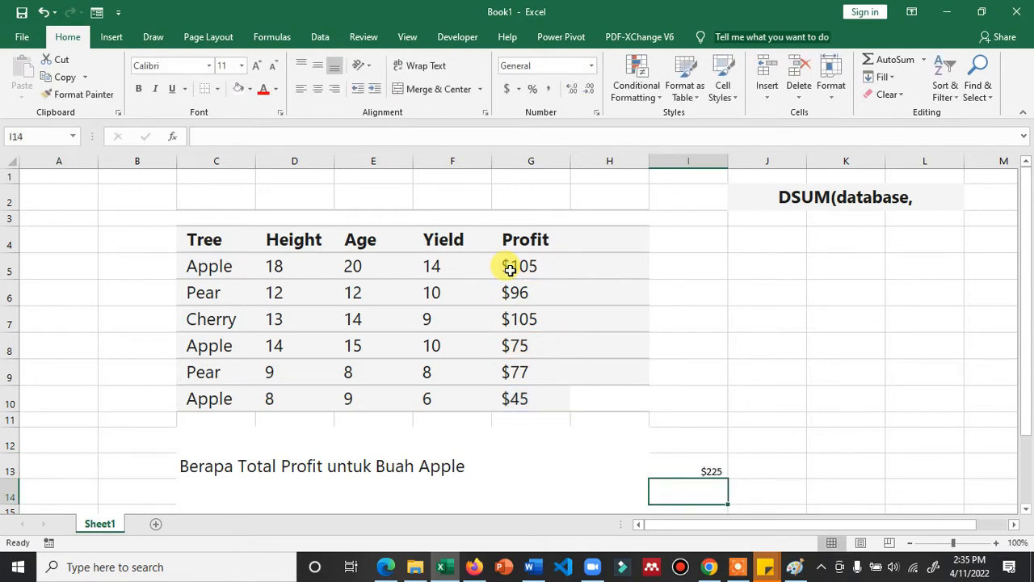
Step: Center the total in cell I13 both horizontally and vertically
{"action": "left_click", "coordinate": [674, 470]}
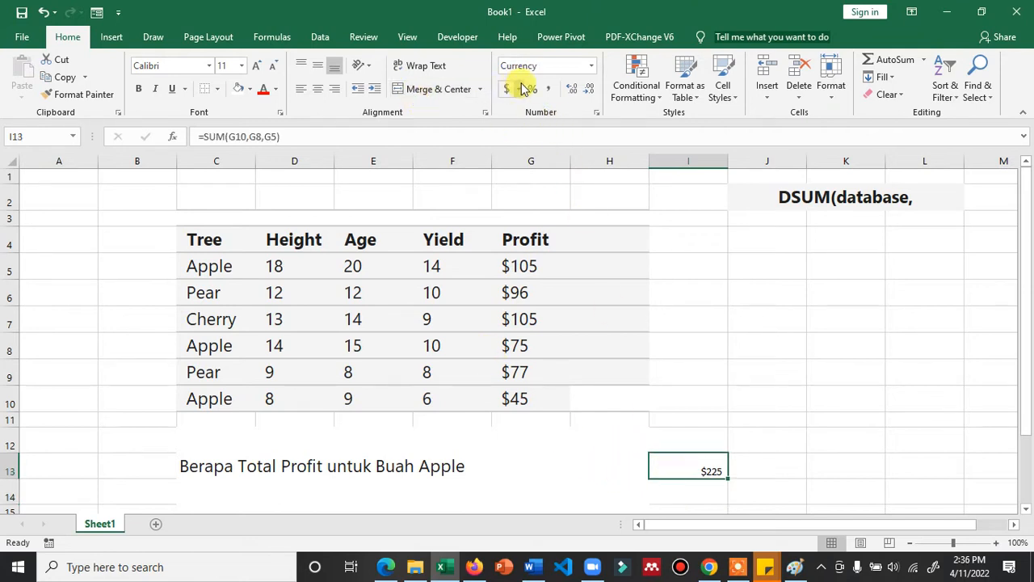
{"action": "left_click", "coordinate": [317, 88]}
{"action": "left_click", "coordinate": [319, 66]}
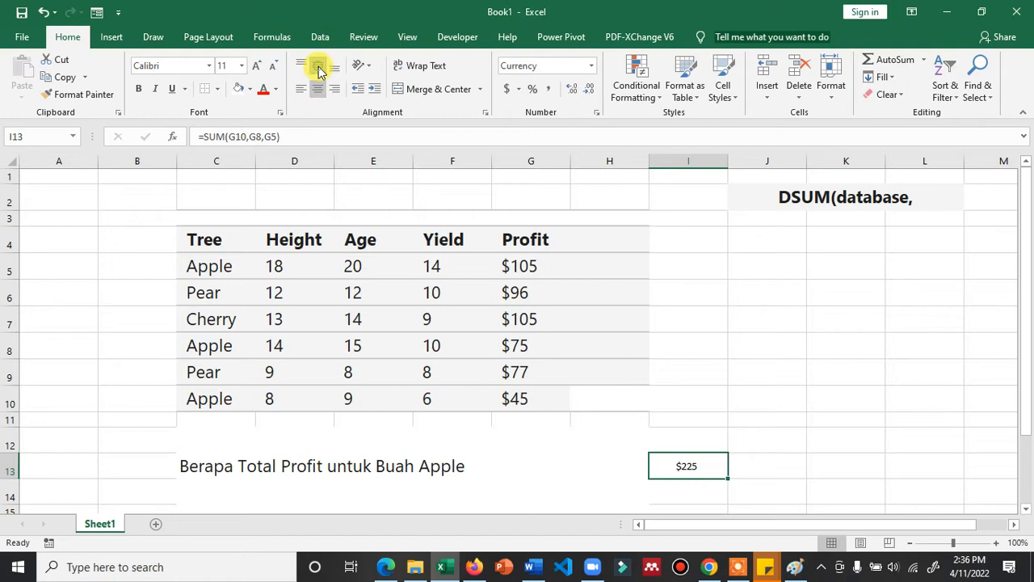
{"action": "scroll", "coordinate": [348, 457], "scroll_direction": "down", "scroll_amount": 1}
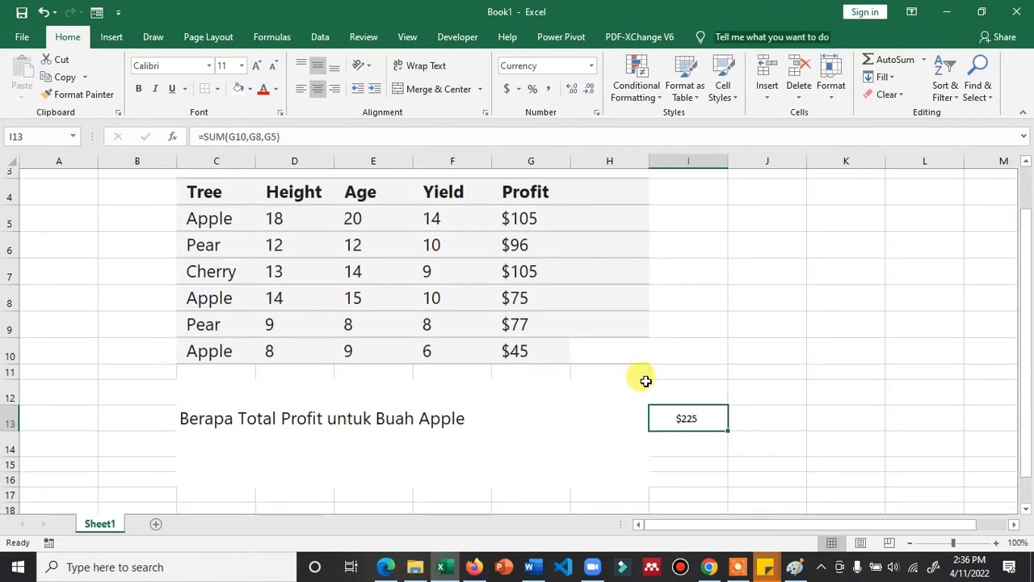
Step: Highlight the whole tree table in C4:G10, including its header row
{"action": "scroll", "coordinate": [638, 380], "scroll_direction": "up", "scroll_amount": 1}
{"action": "left_click_drag", "start_coordinate": [202, 242], "coordinate": [529, 395]}
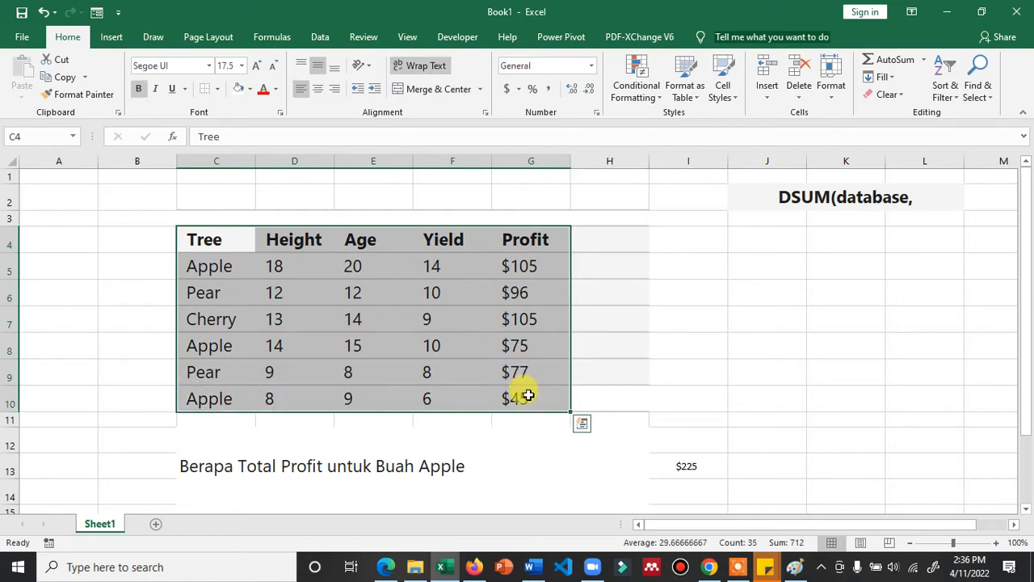
{"action": "scroll", "coordinate": [659, 391], "scroll_direction": "down", "scroll_amount": 1}
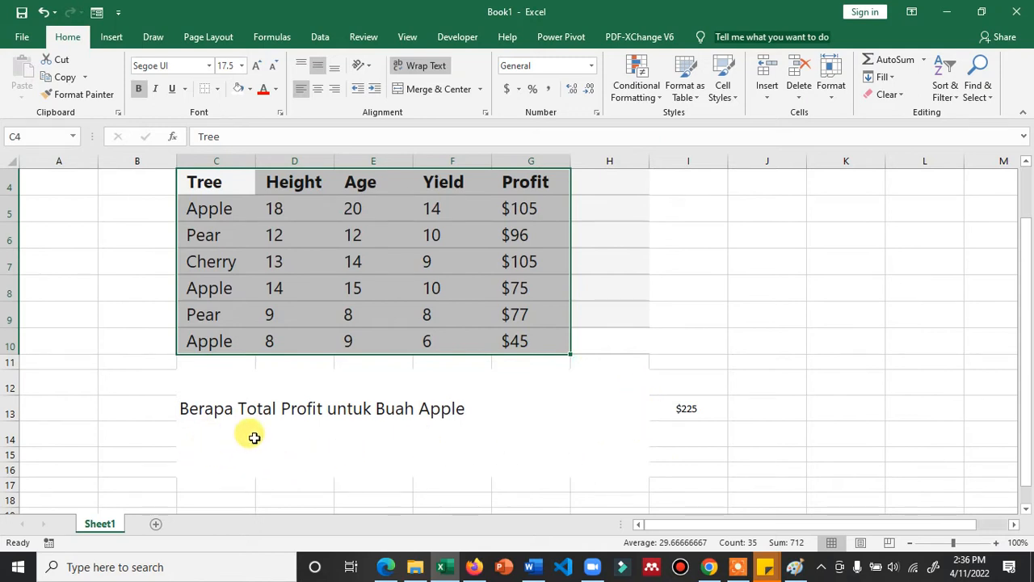
Step: Format the empty cell I14 with a font size of 20 and red text
{"action": "left_click", "coordinate": [692, 439]}
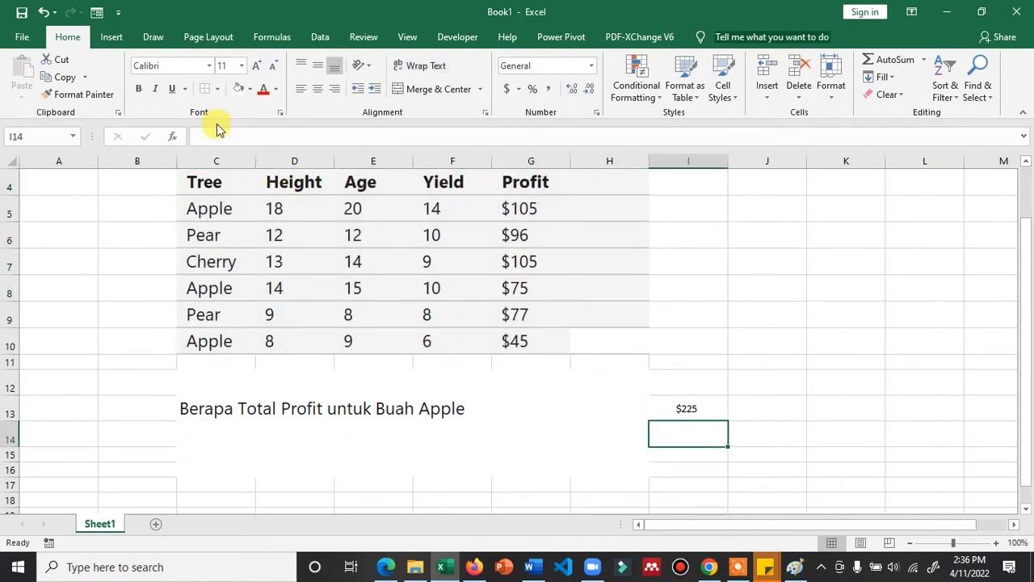
{"action": "left_click", "coordinate": [253, 68]}
{"action": "left_click", "coordinate": [264, 89]}
Step: Start a DSUM formula in I14 with the absolute range $C$4:$G$10 as its database argument
{"action": "type", "text": "=du"}
{"action": "key", "text": "BackSpace"}
{"action": "key", "text": "BackSpace"}
{"action": "type", "text": "Dsy"}
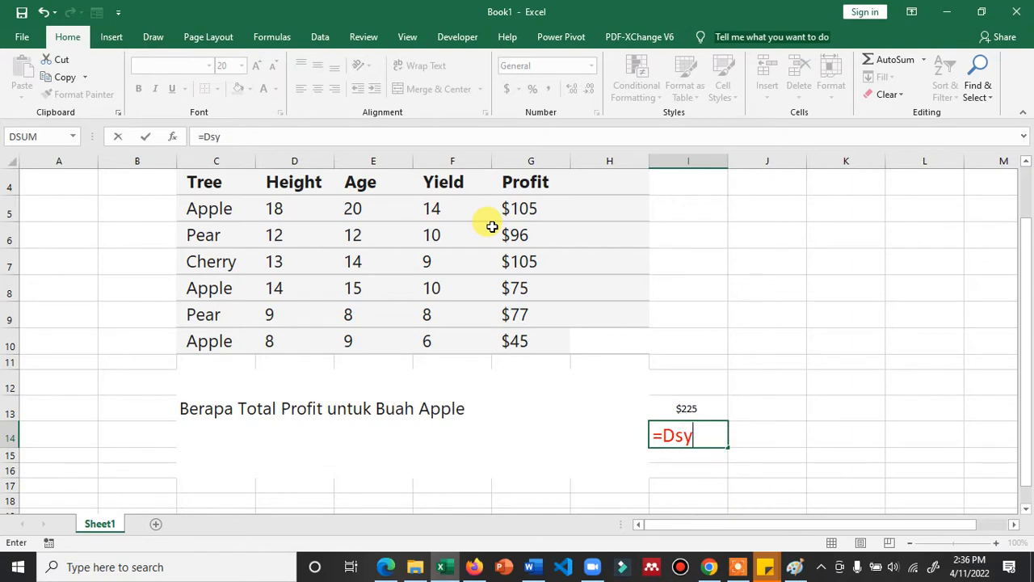
{"action": "key", "text": "BackSpace"}
{"action": "type", "text": "um("}
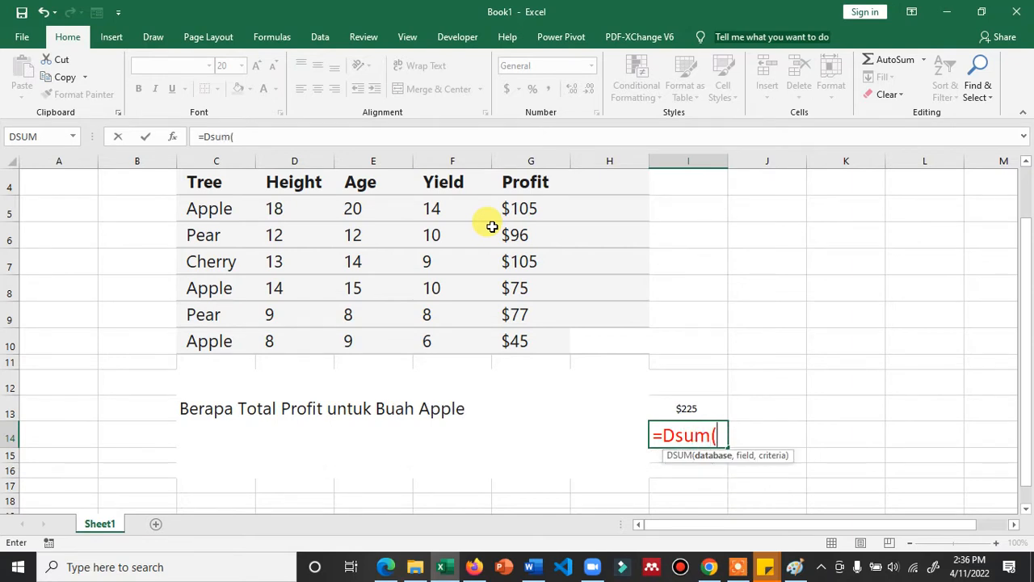
{"action": "scroll", "coordinate": [408, 275], "scroll_direction": "up", "scroll_amount": 1}
{"action": "left_click_drag", "start_coordinate": [236, 234], "coordinate": [514, 389]}
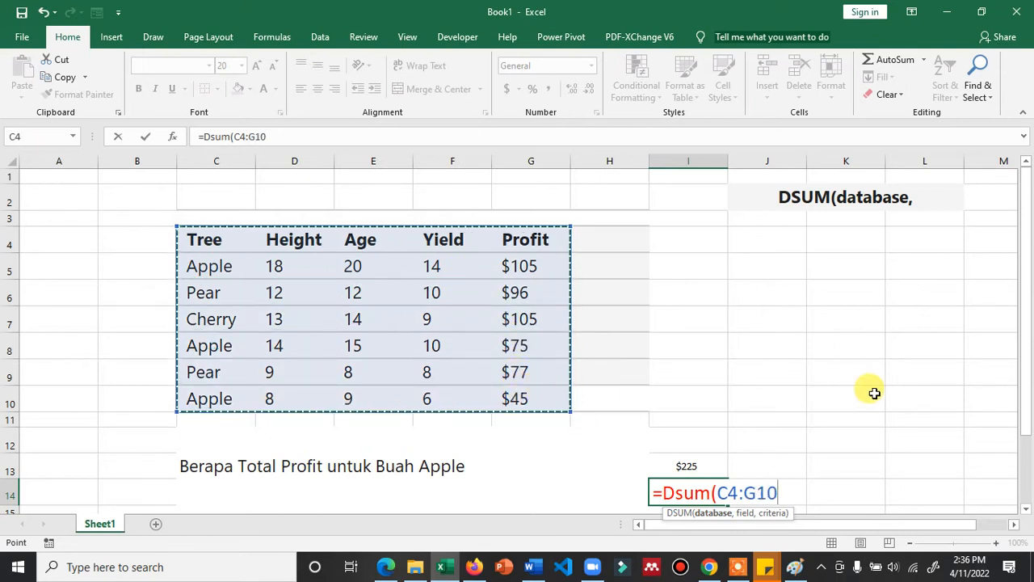
{"action": "key", "text": "F4"}
{"action": "type", "text": ","}
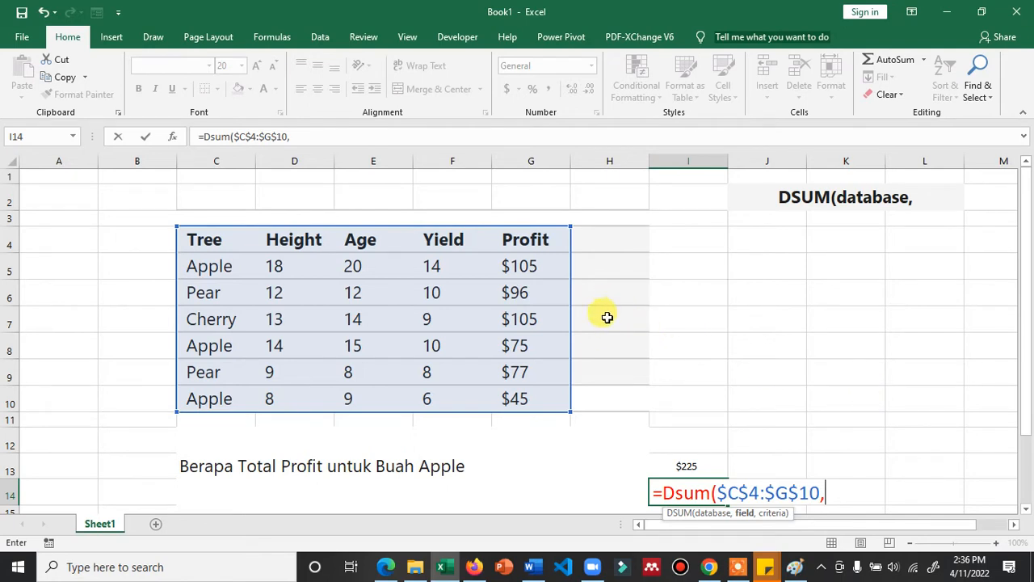
Step: Set the field argument of the DSUM formula to the Profit header in G4
{"action": "left_click", "coordinate": [527, 240]}
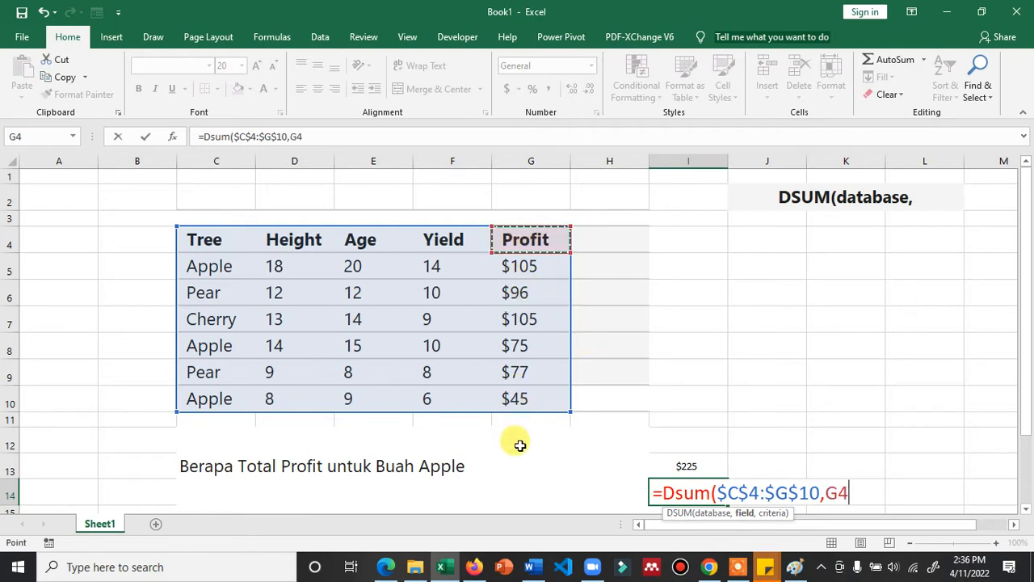
{"action": "left_click", "coordinate": [420, 234]}
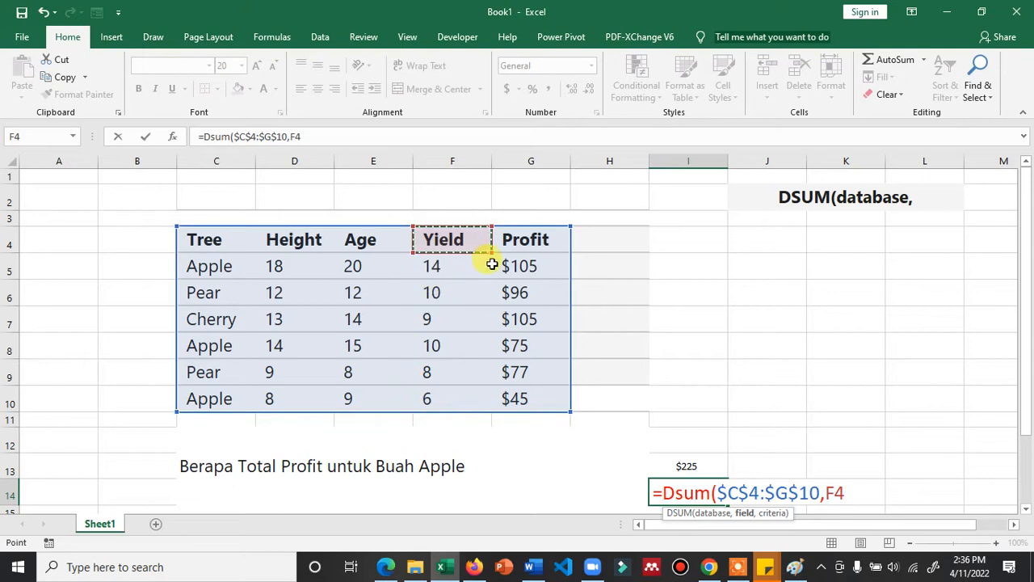
{"action": "left_click", "coordinate": [522, 239]}
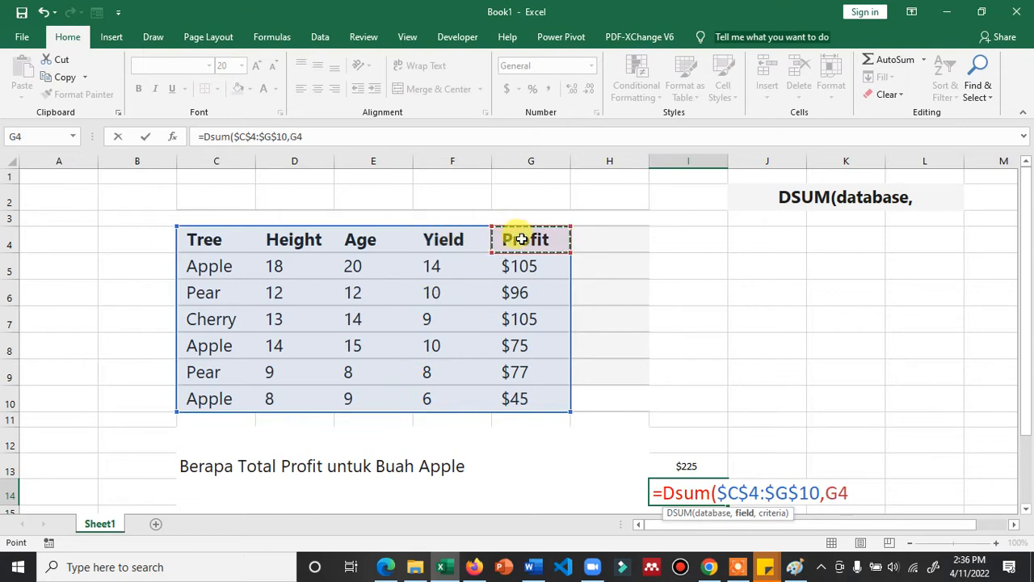
{"action": "type", "text": ","}
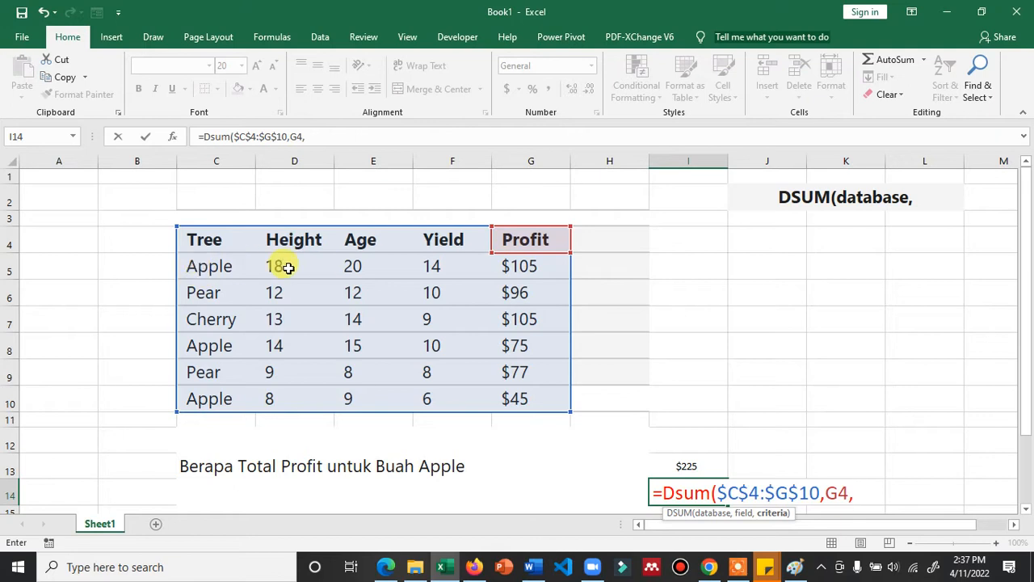
Step: Use the Tree header and first Apple entry in C4:C5 as the criteria and complete the DSUM formula
{"action": "left_click", "coordinate": [221, 241]}
{"action": "left_click_drag", "start_coordinate": [221, 243], "coordinate": [221, 265]}
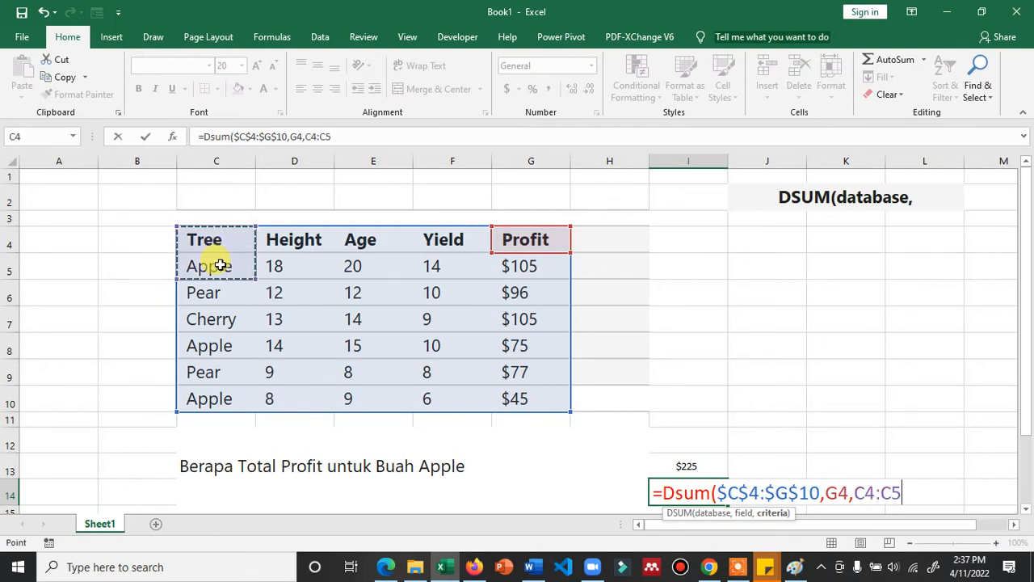
{"action": "type", "text": ")"}
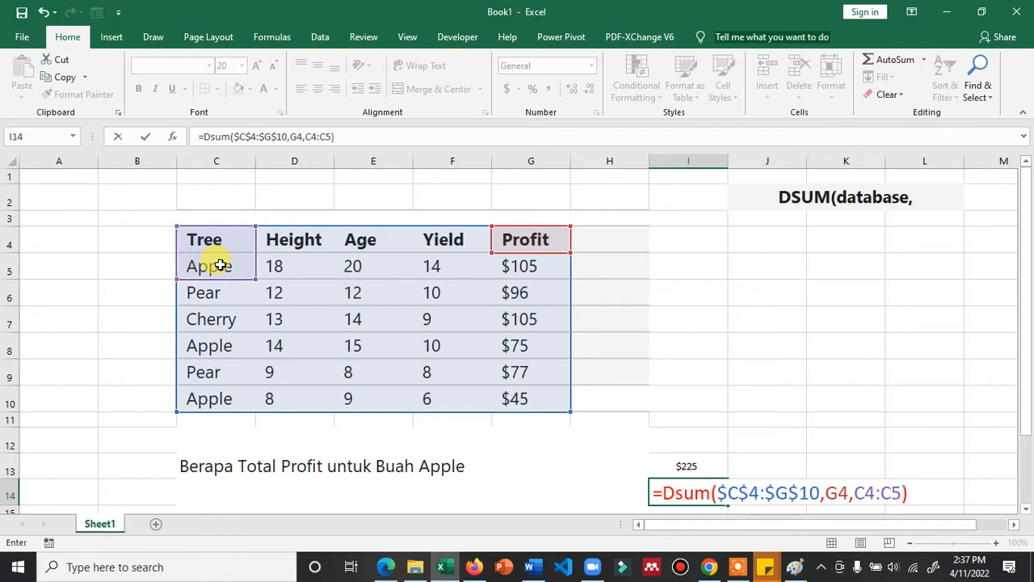
{"action": "key", "text": "ctrl+Return"}
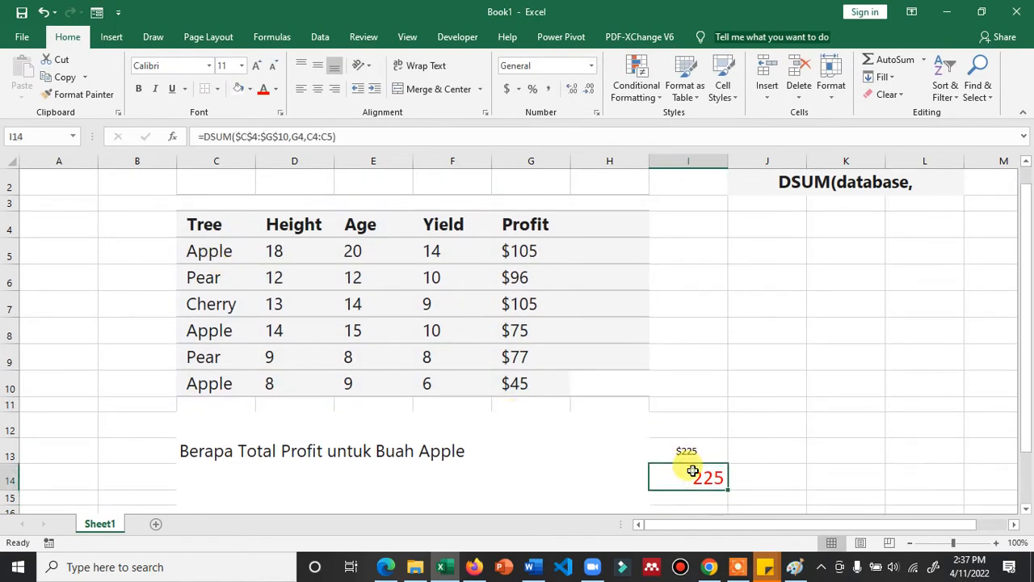
Step: Center the DSUM result in I14 horizontally
{"action": "left_click", "coordinate": [318, 88]}
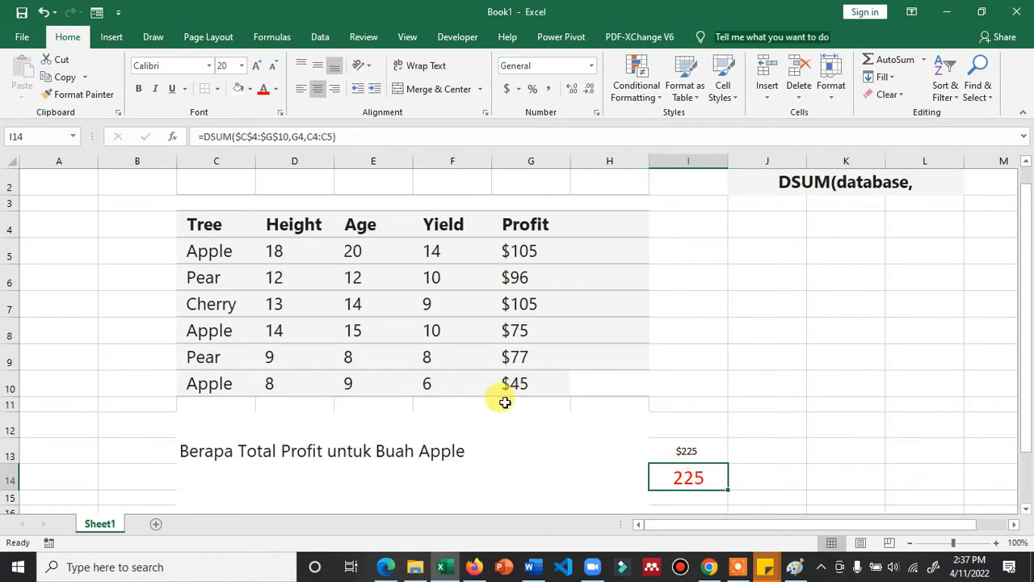
{"action": "scroll", "coordinate": [265, 445], "scroll_direction": "down", "scroll_amount": 1}
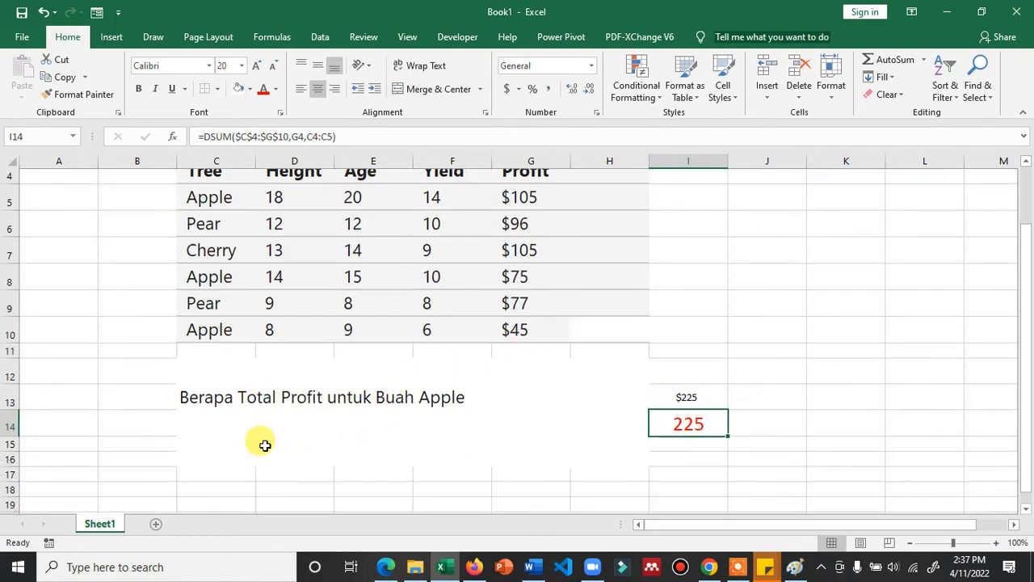
{"action": "scroll", "coordinate": [570, 489], "scroll_direction": "up", "scroll_amount": 1}
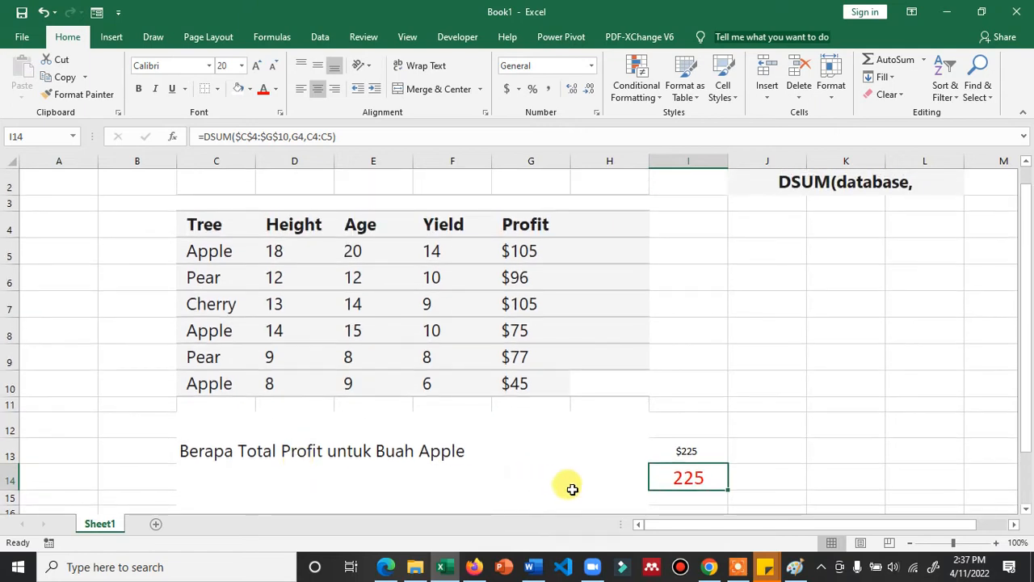
Step: Copy the table's header row C4:G4 to row 18, starting at C18, to begin a criteria table
{"action": "left_click", "coordinate": [210, 253]}
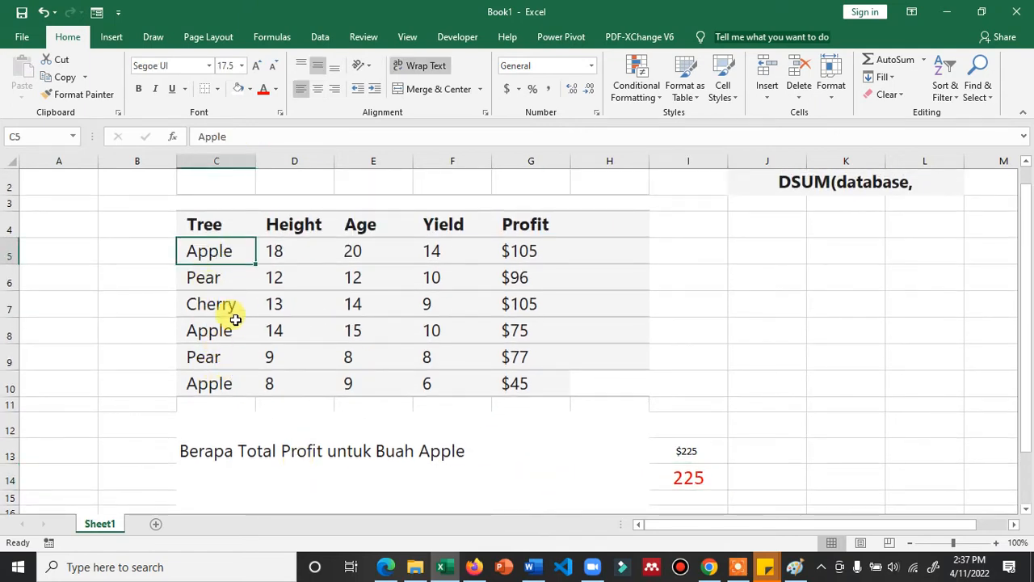
{"action": "left_click_drag", "start_coordinate": [222, 227], "coordinate": [541, 227]}
{"action": "key", "text": "ctrl+c"}
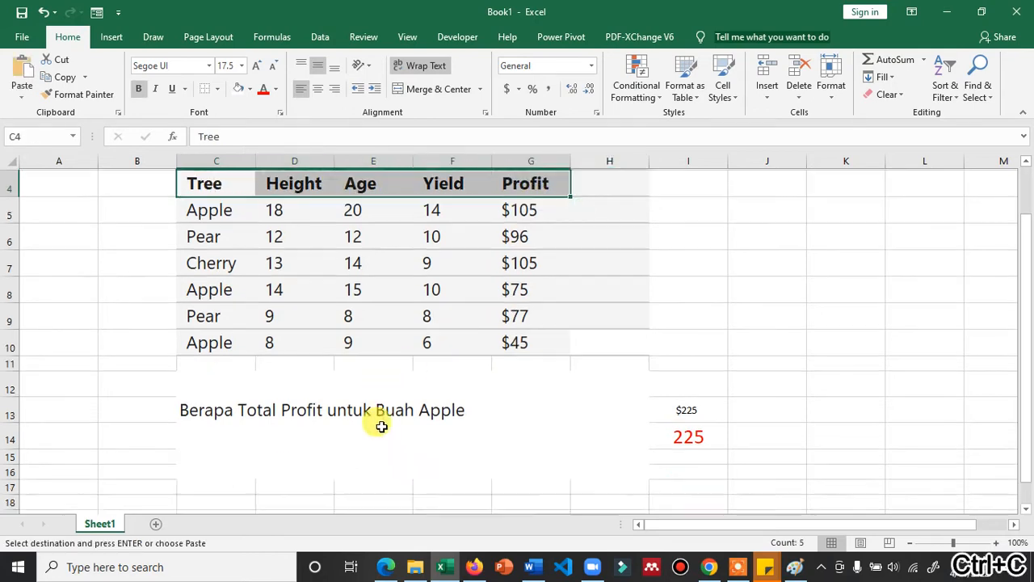
{"action": "scroll", "coordinate": [349, 433], "scroll_direction": "down", "scroll_amount": 2}
{"action": "left_click", "coordinate": [218, 390]}
{"action": "key", "text": "ctrl+v"}
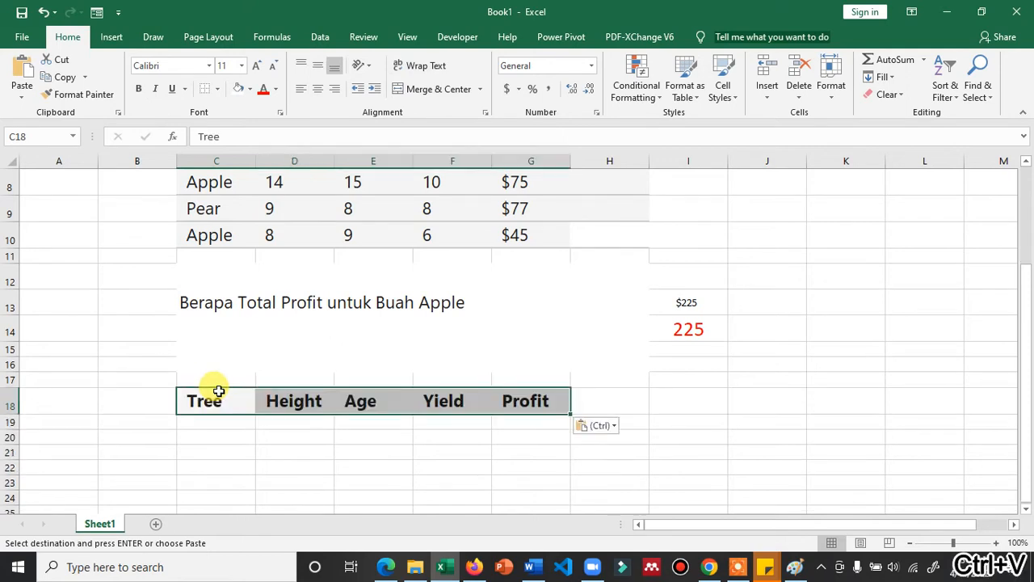
{"action": "left_click", "coordinate": [315, 436]}
Step: Copy the Apple and Pear entries from C5 and C9 into C19:C20 under the new Tree header
{"action": "scroll", "coordinate": [315, 436], "scroll_direction": "up", "scroll_amount": 2}
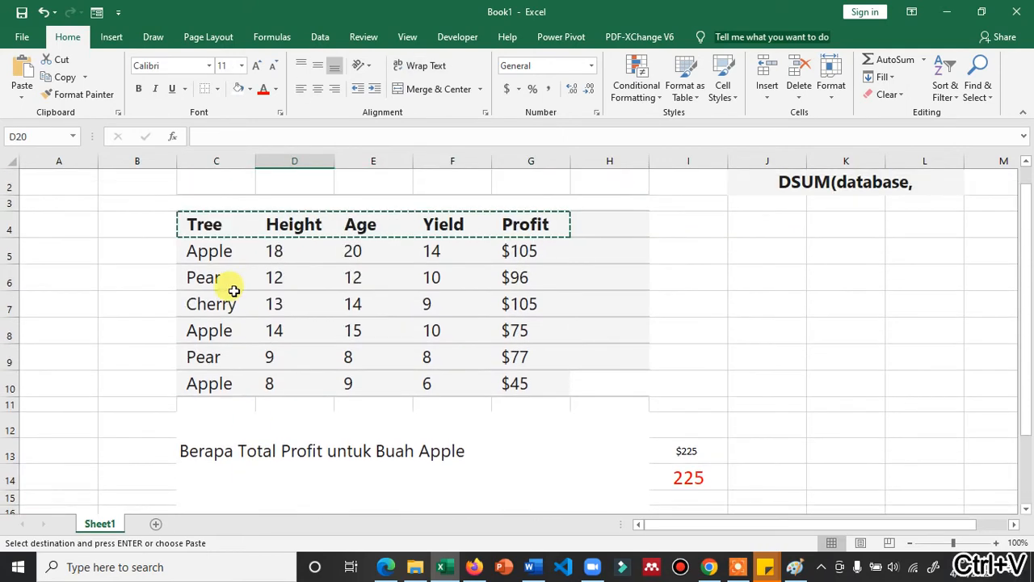
{"action": "left_click", "coordinate": [225, 258]}
{"action": "key", "text": "ctrl+c"}
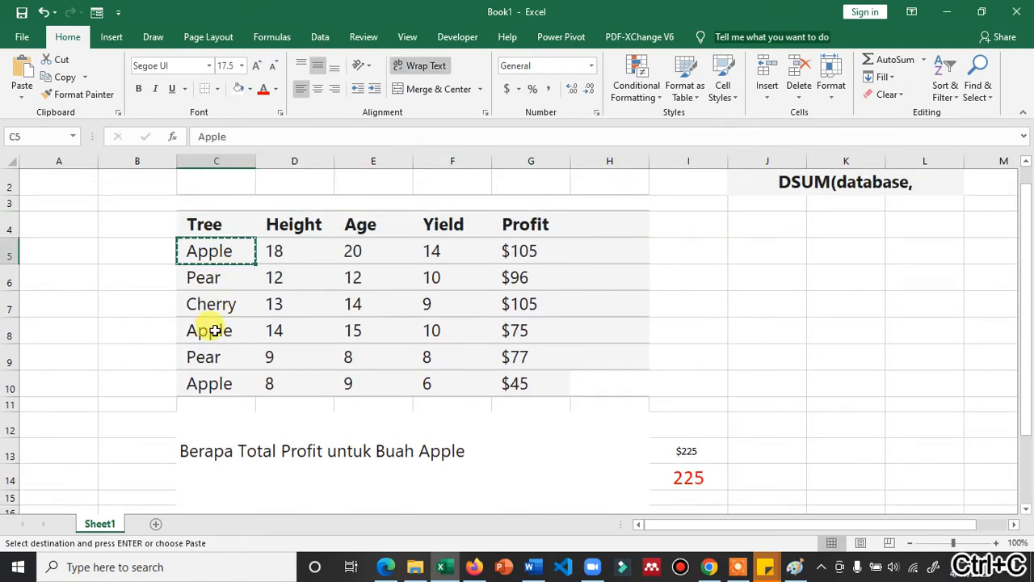
{"action": "left_click", "coordinate": [212, 357], "text": "ctrl"}
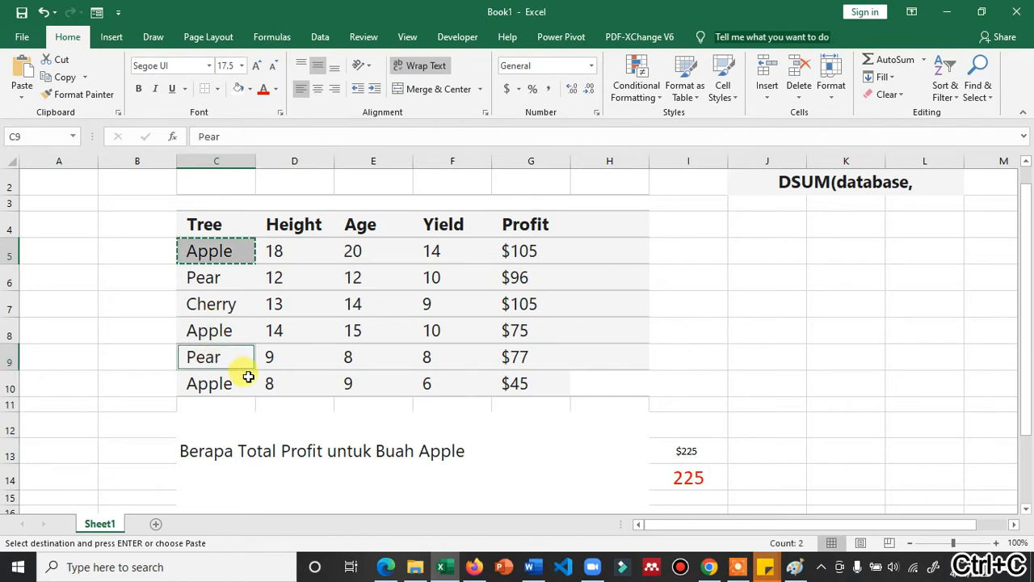
{"action": "scroll", "coordinate": [235, 376], "scroll_direction": "down", "scroll_amount": 3}
{"action": "left_click", "coordinate": [209, 344]}
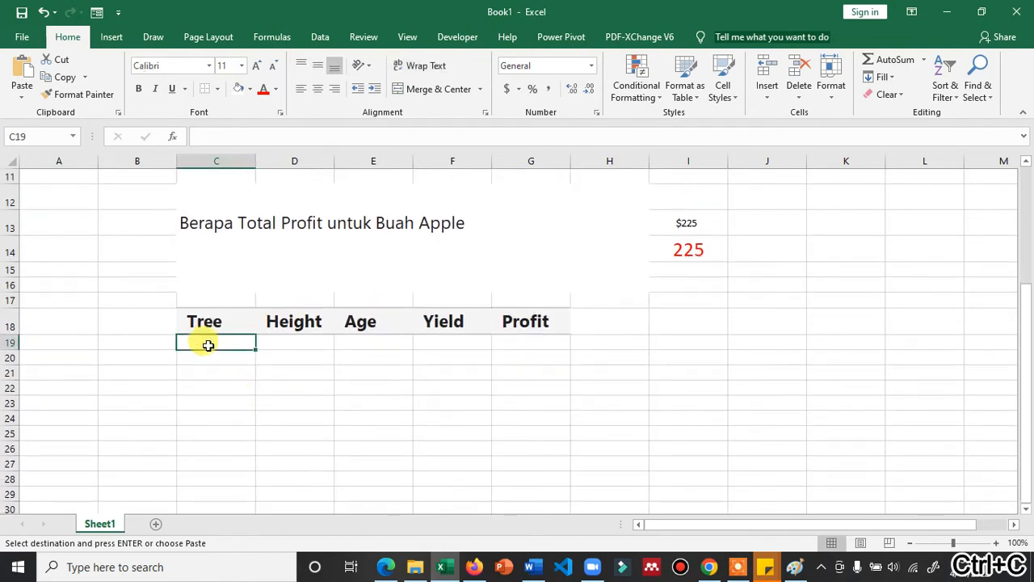
{"action": "key", "text": "ctrl+v"}
{"action": "left_click", "coordinate": [312, 379]}
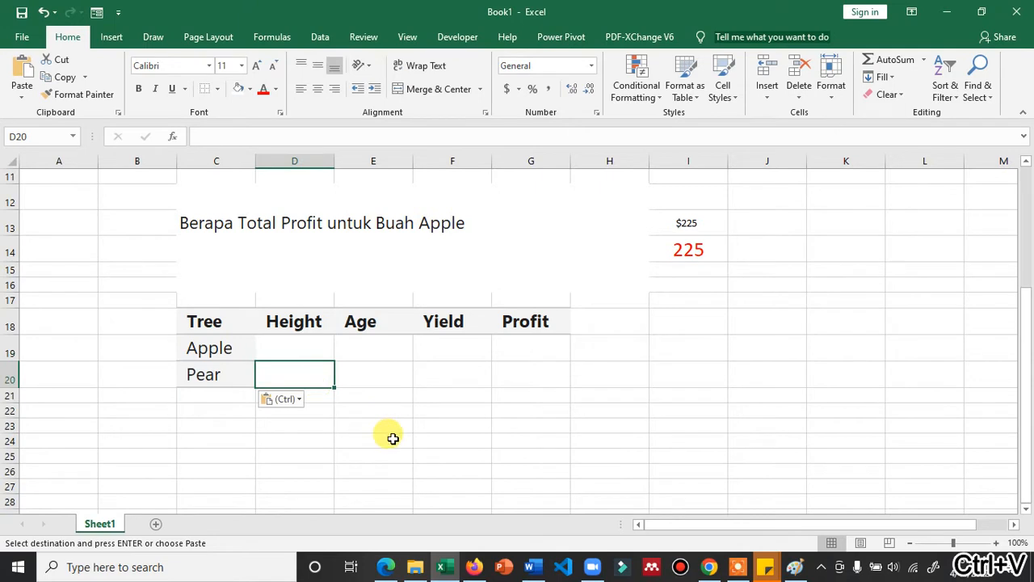
Step: Copy the question text from C13 to C23 and extend it to "Berapa Total Profit untuk Buah Apple dan Pear"
{"action": "left_click", "coordinate": [214, 234]}
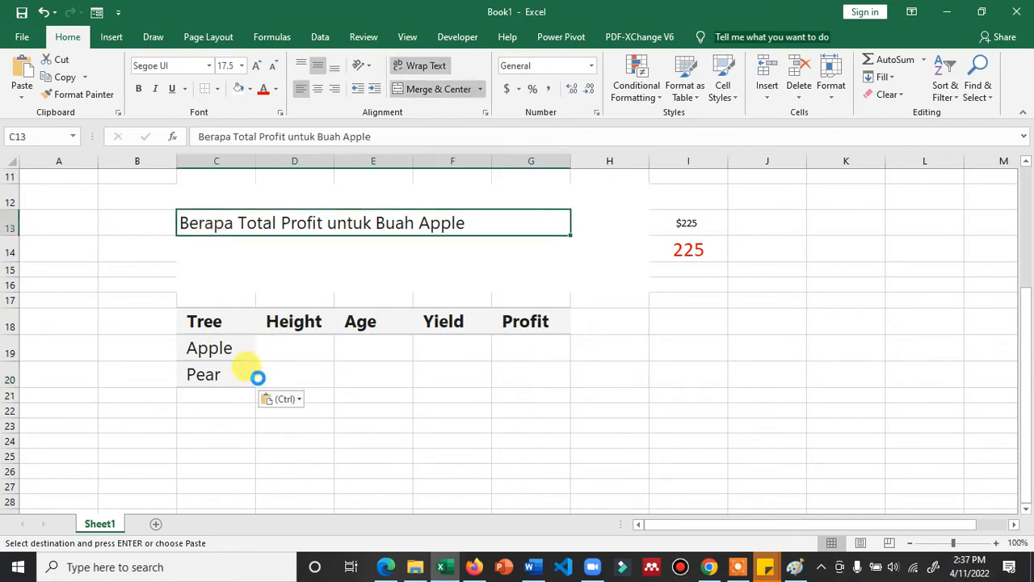
{"action": "key", "text": "ctrl+c"}
{"action": "left_click", "coordinate": [231, 423]}
{"action": "key", "text": "ctrl+v"}
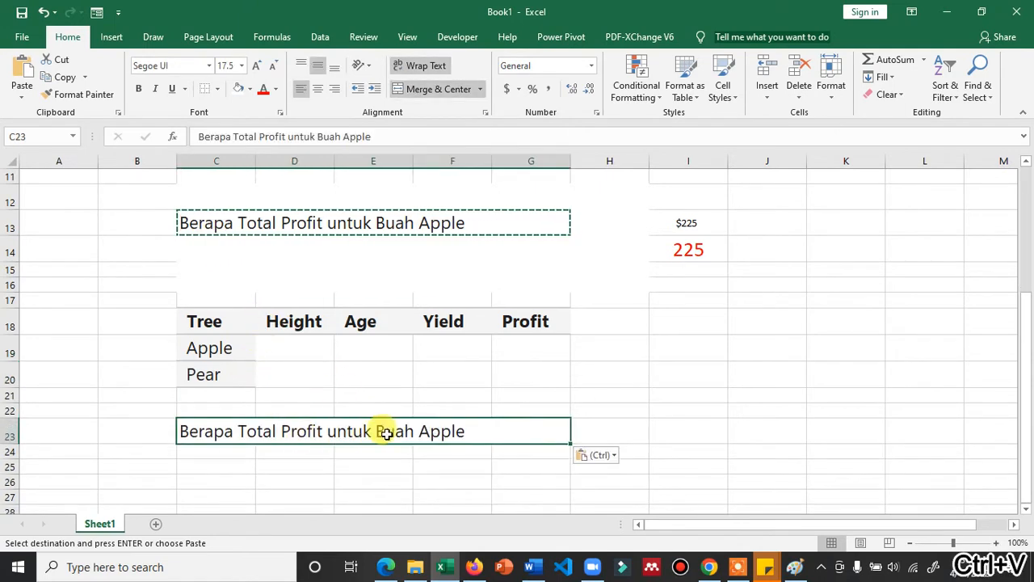
{"action": "key", "text": "F2"}
{"action": "type", "text": "dan "}
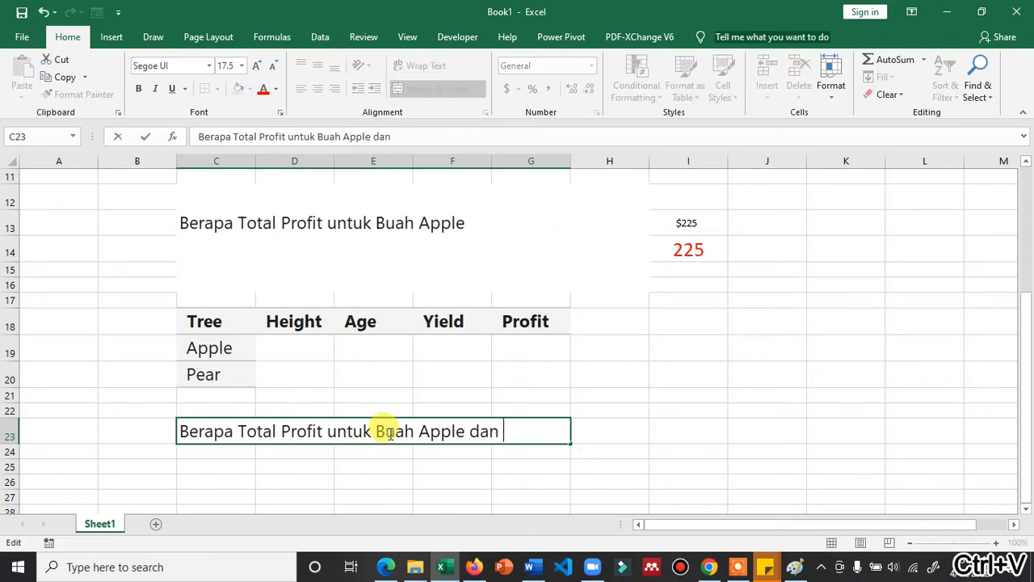
{"action": "type", "text": "Pear"}
{"action": "key", "text": "Return"}
{"action": "key", "text": "Right"}
{"action": "key", "text": "Right"}
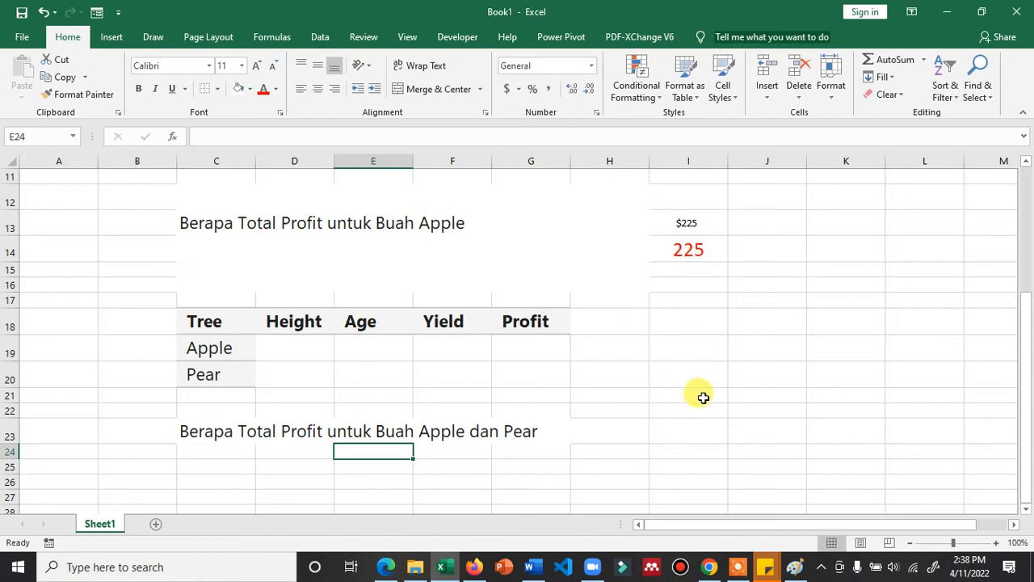
Step: Format the empty cell I23 beside the new question with a font size of 20 and red text
{"action": "left_click", "coordinate": [691, 433]}
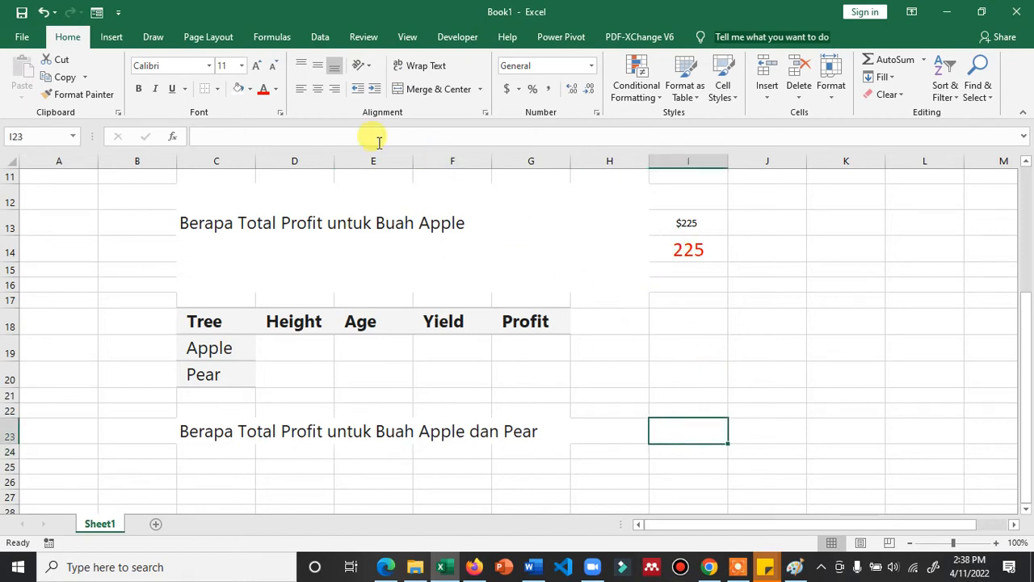
{"action": "left_click", "coordinate": [255, 67]}
{"action": "left_click", "coordinate": [254, 66]}
{"action": "left_click", "coordinate": [255, 66]}
{"action": "left_click", "coordinate": [255, 67]}
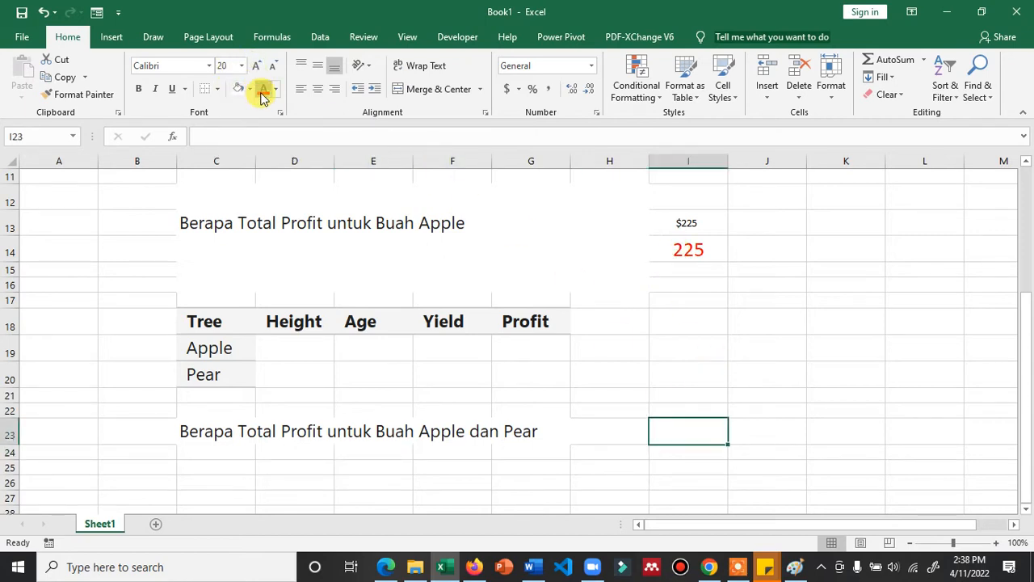
Step: Start a DSUM formula in I23 with the absolute range $C$4:$G$10 as its database argument
{"action": "type", "text": "dsum("}
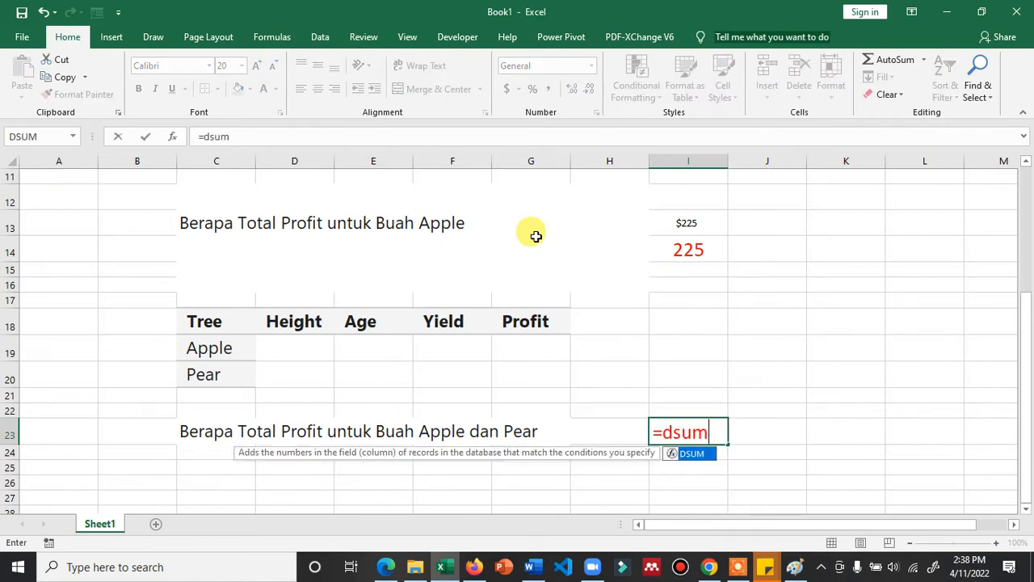
{"action": "left_click", "coordinate": [231, 178]}
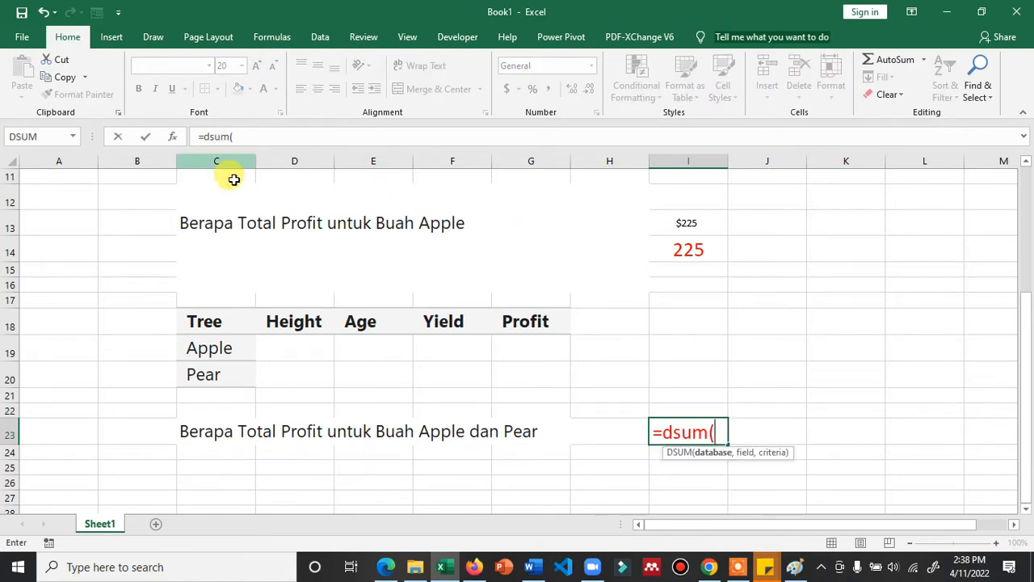
{"action": "scroll", "coordinate": [250, 229], "scroll_direction": "up", "scroll_amount": 3}
{"action": "left_click", "coordinate": [214, 230]}
{"action": "left_click_drag", "start_coordinate": [214, 230], "coordinate": [511, 387]}
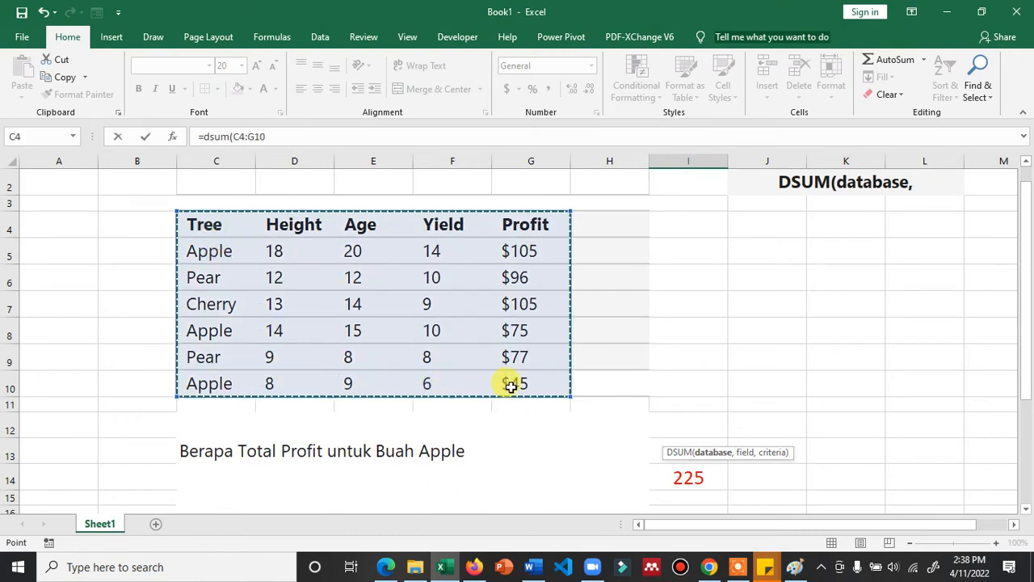
{"action": "key", "text": "F4"}
{"action": "type", "text": ","}
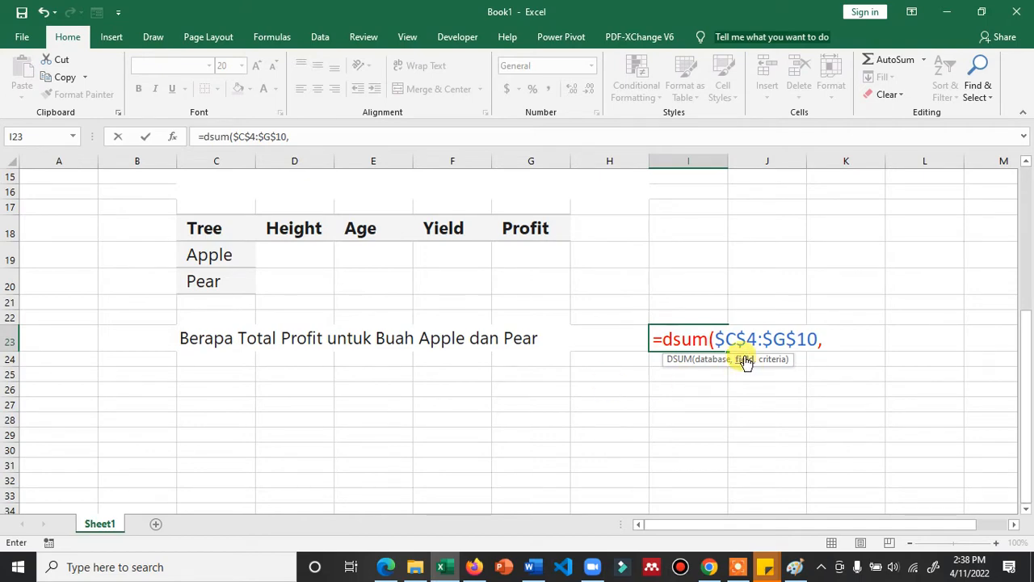
Step: Complete the DSUM formula in I23 with field G4 and criteria range C18:C20, and centre the result in the cell
{"action": "scroll", "coordinate": [547, 273], "scroll_direction": "up", "scroll_amount": 4}
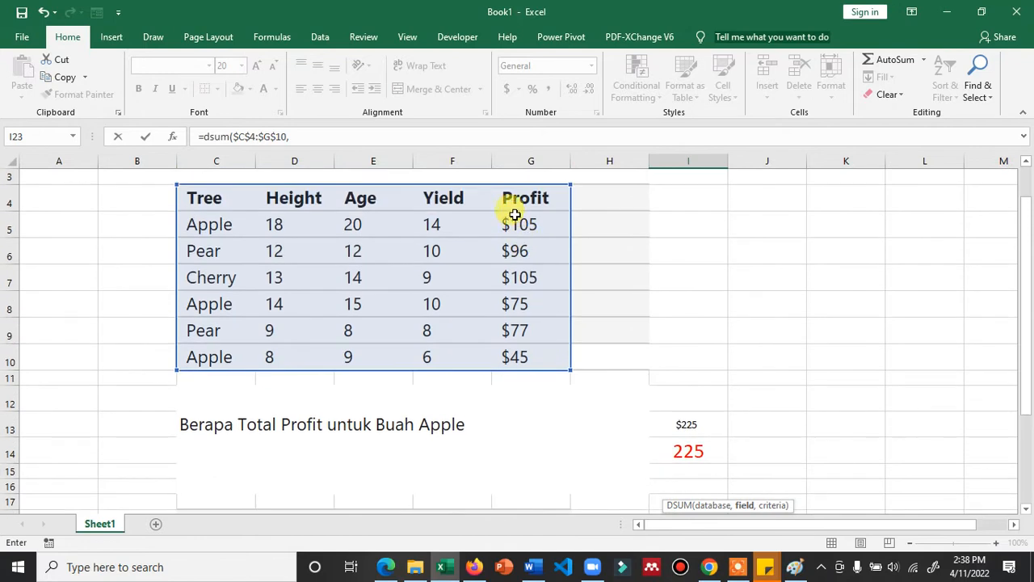
{"action": "left_click", "coordinate": [513, 199]}
{"action": "type", "text": ","}
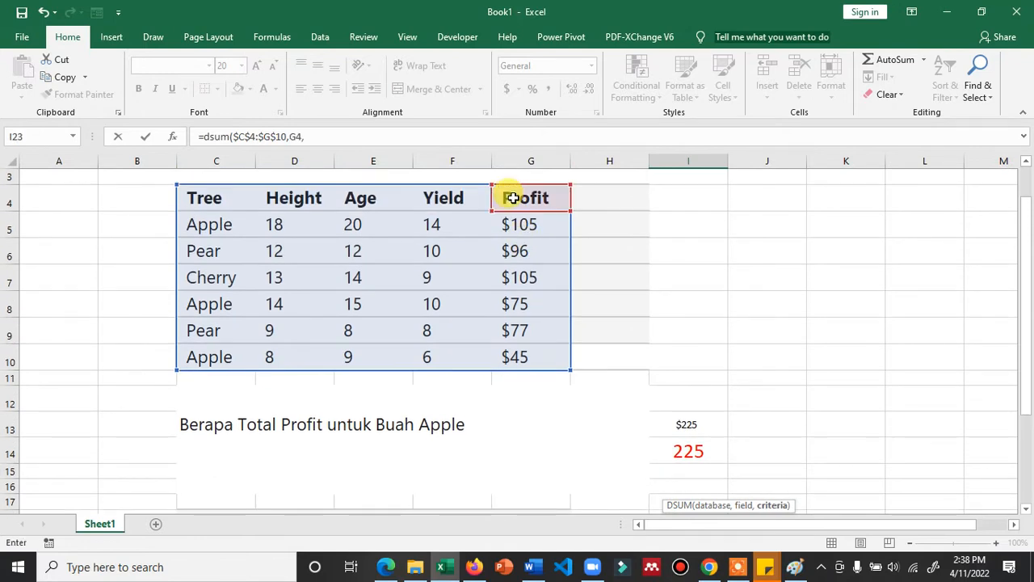
{"action": "scroll", "coordinate": [742, 404], "scroll_direction": "down", "scroll_amount": 3}
{"action": "scroll", "coordinate": [729, 420], "scroll_direction": "down", "scroll_amount": 1}
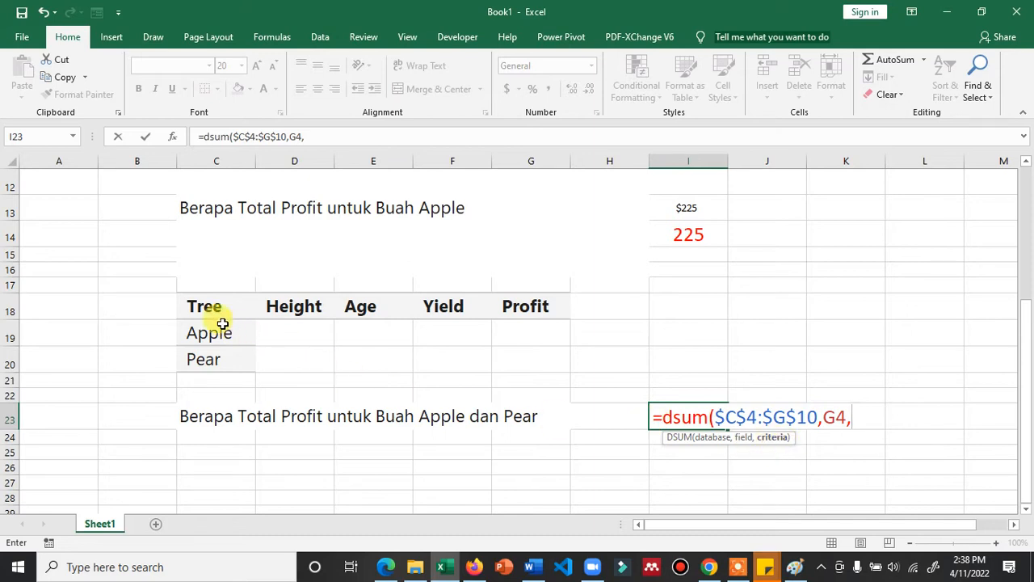
{"action": "left_click_drag", "start_coordinate": [212, 308], "coordinate": [222, 359]}
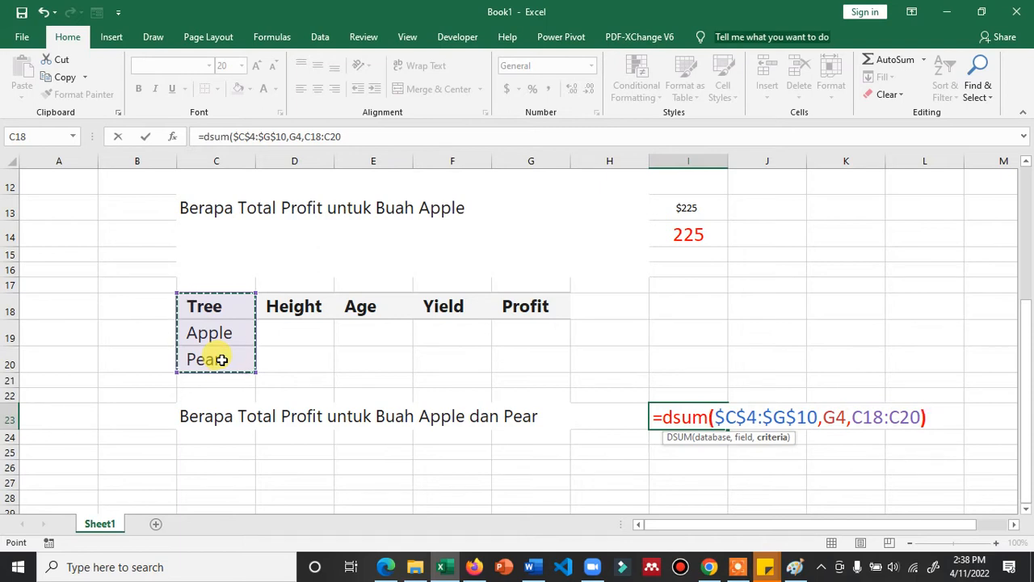
{"action": "type", "text": ")"}
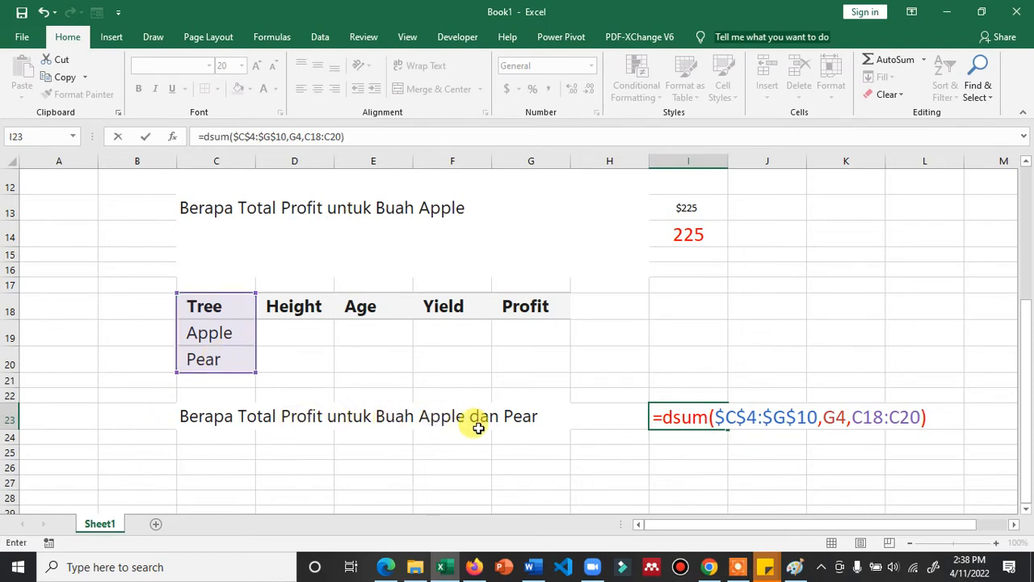
{"action": "key", "text": "Return"}
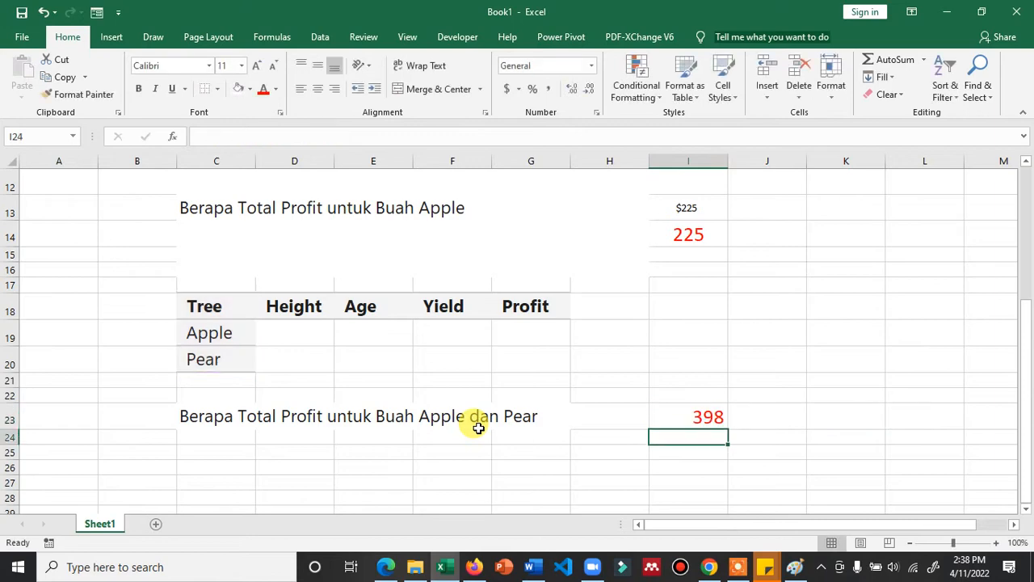
{"action": "left_click", "coordinate": [697, 424]}
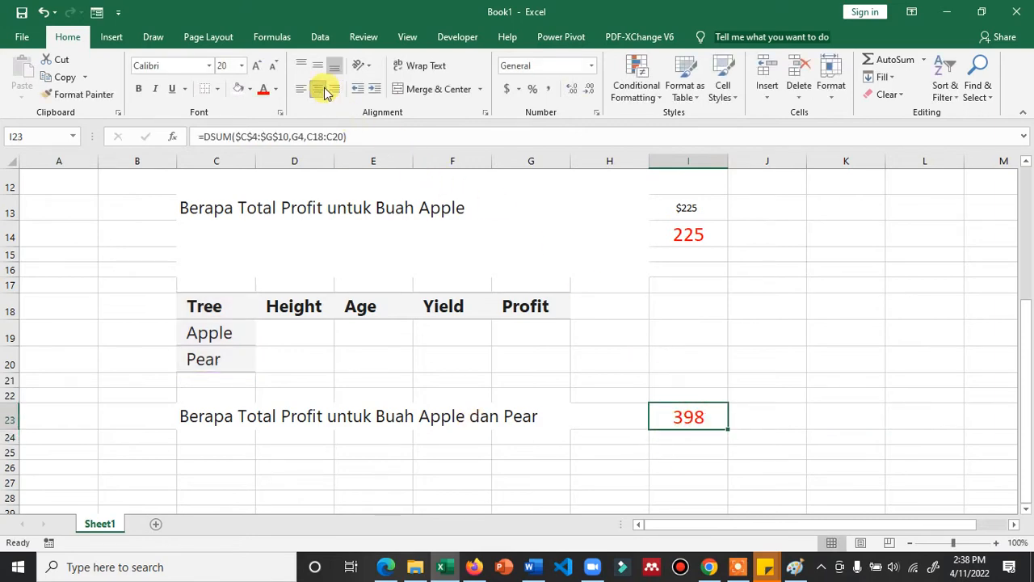
Step: Check the sum of the Apple and Pear profits by selecting G5, G6, G8, G9 and G10 together in the source table
{"action": "scroll", "coordinate": [704, 388], "scroll_direction": "up", "scroll_amount": 3}
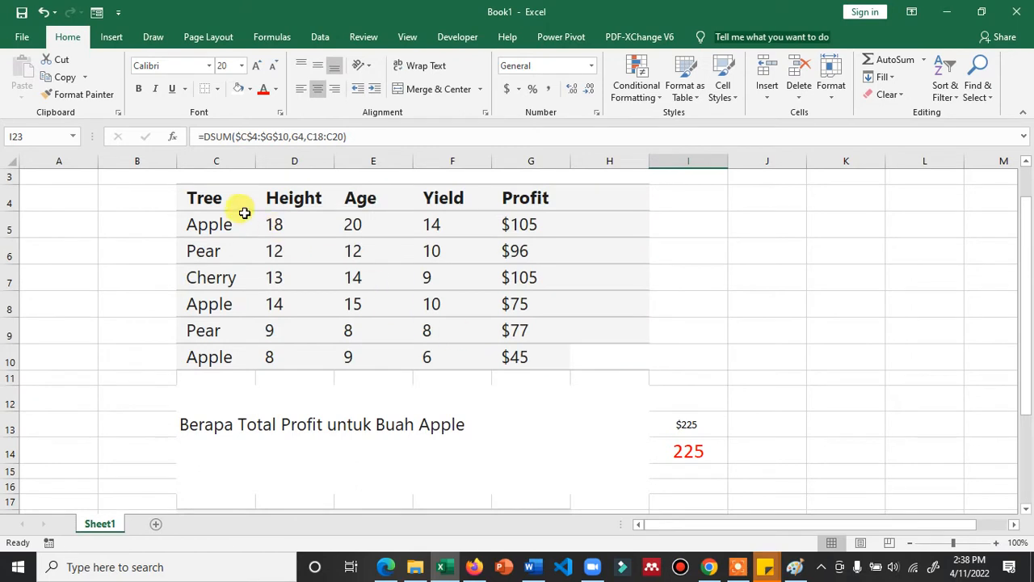
{"action": "left_click", "coordinate": [536, 230]}
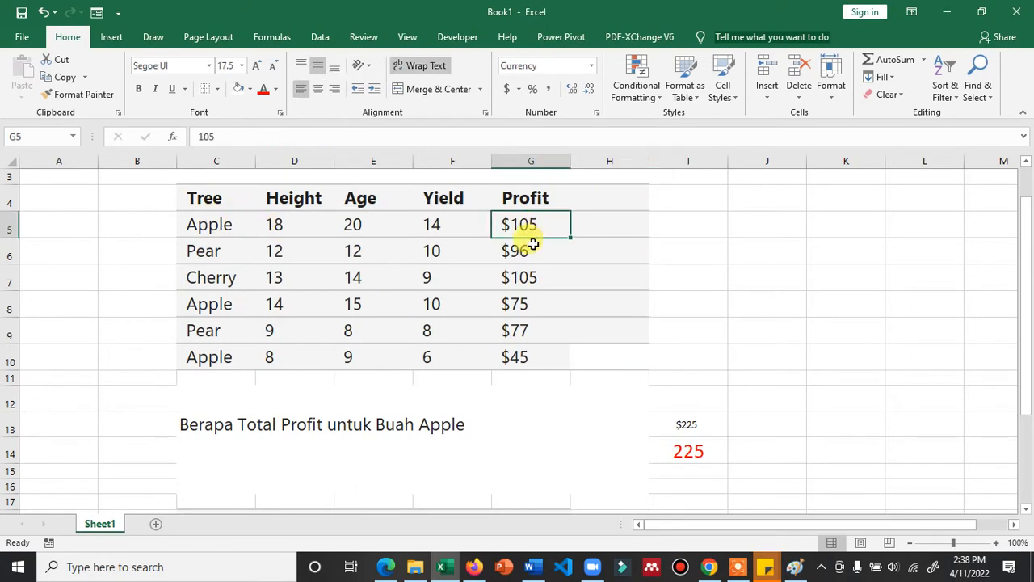
{"action": "left_click", "coordinate": [534, 243], "text": "ctrl"}
{"action": "left_click", "coordinate": [520, 314], "text": "ctrl"}
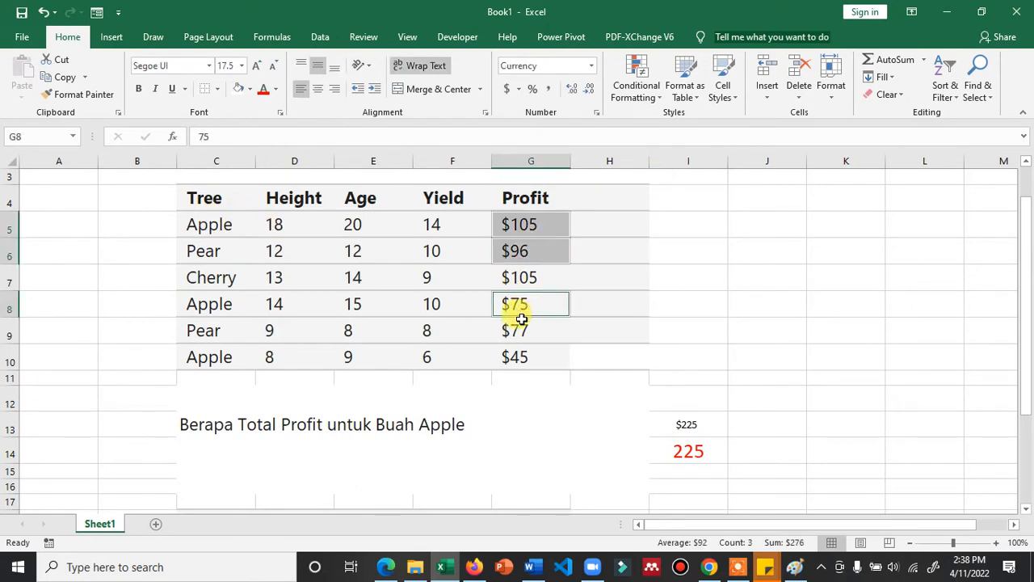
{"action": "left_click", "coordinate": [520, 330], "text": "ctrl"}
{"action": "left_click", "coordinate": [521, 359], "text": "ctrl"}
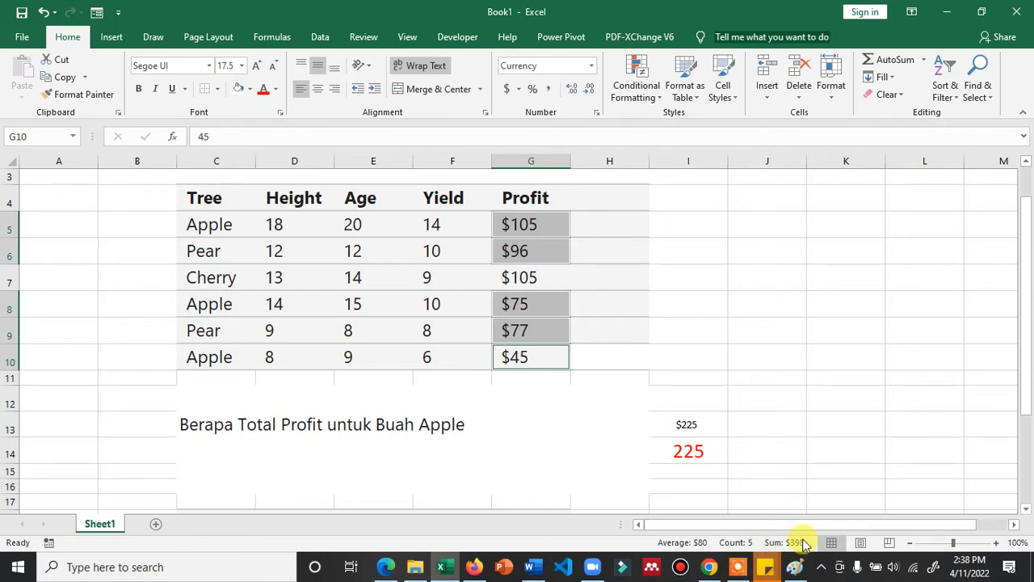
{"action": "left_click", "coordinate": [758, 413]}
Step: Copy the Apple and Pear question from C23 to C25
{"action": "scroll", "coordinate": [757, 412], "scroll_direction": "down", "scroll_amount": 4}
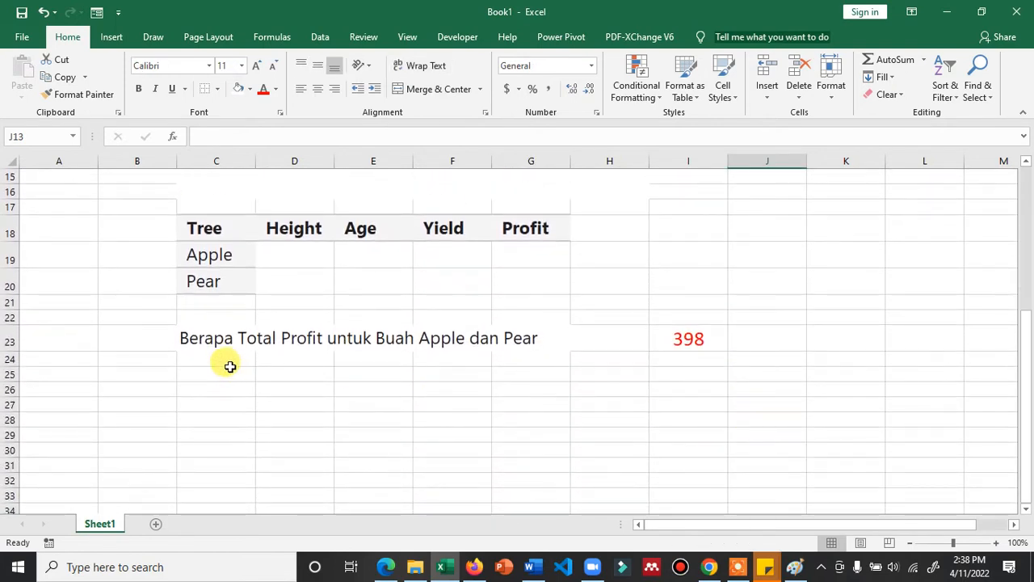
{"action": "left_click", "coordinate": [221, 377]}
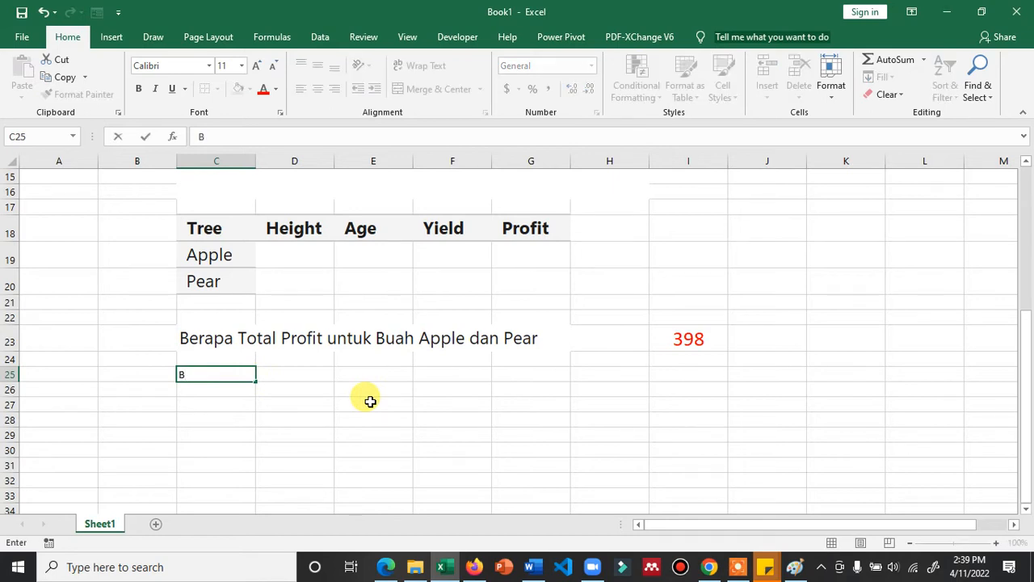
{"action": "key", "text": "Escape"}
{"action": "key", "text": "Up"}
{"action": "key", "text": "Up"}
{"action": "key", "text": "ctrl+c"}
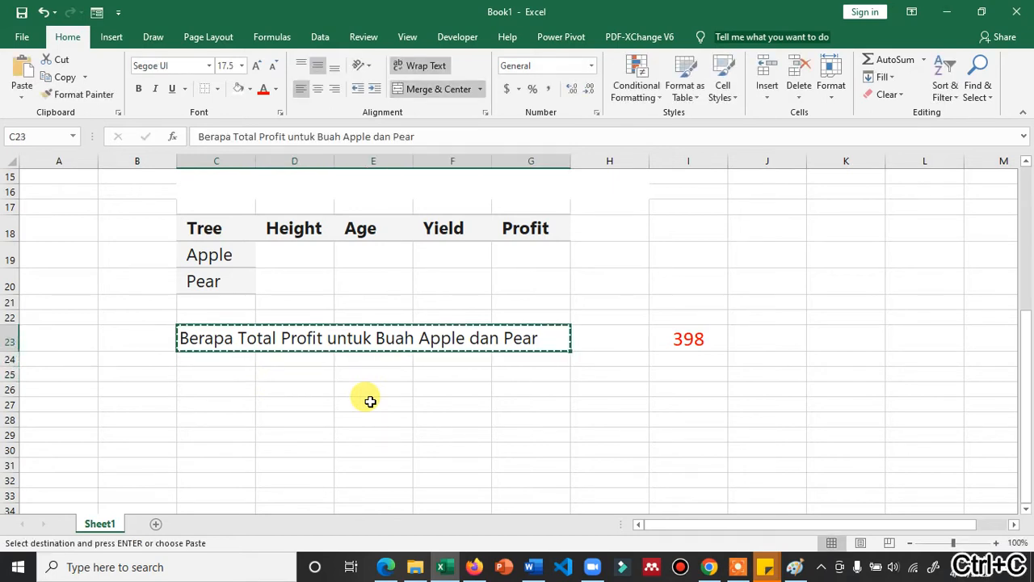
{"action": "key", "text": "Down"}
{"action": "key", "text": "Down"}
{"action": "key", "text": "Return"}
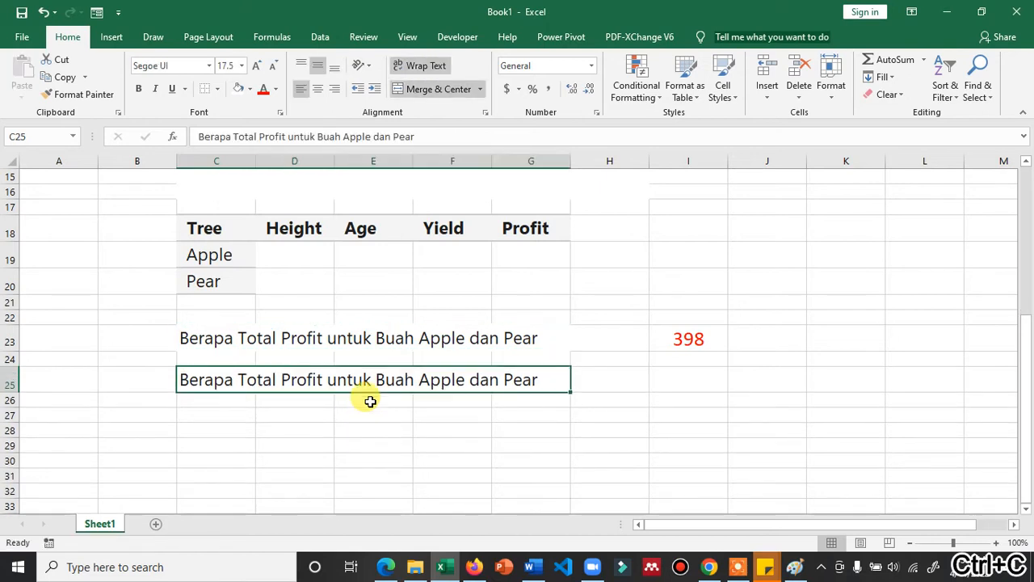
Step: Change the copied question in C25 to "Berapa Total Profit untuk Buah Apple yang Height >10 dan Pear <10"
{"action": "key", "text": "F2"}
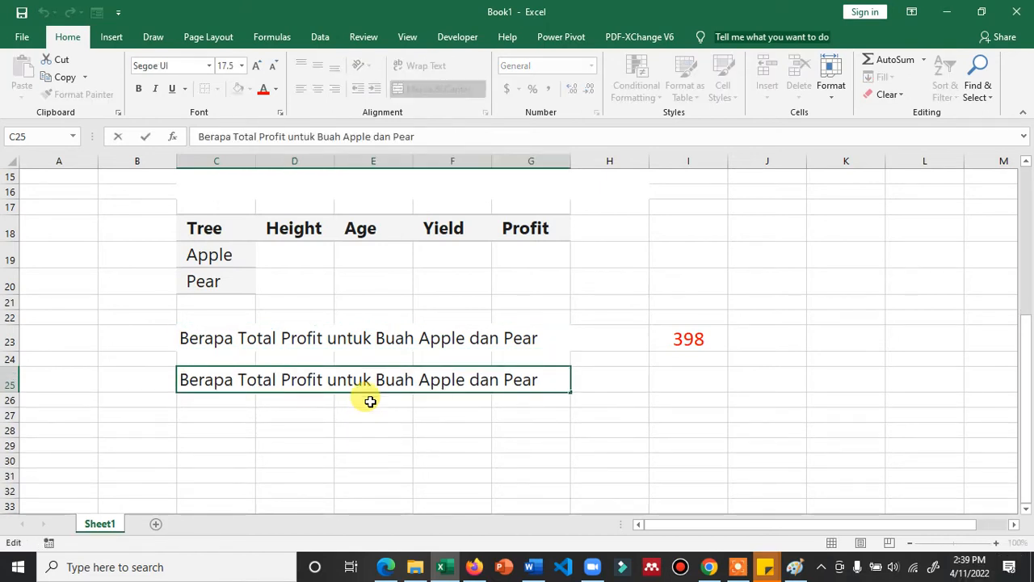
{"action": "key", "text": "ctrl+Left"}
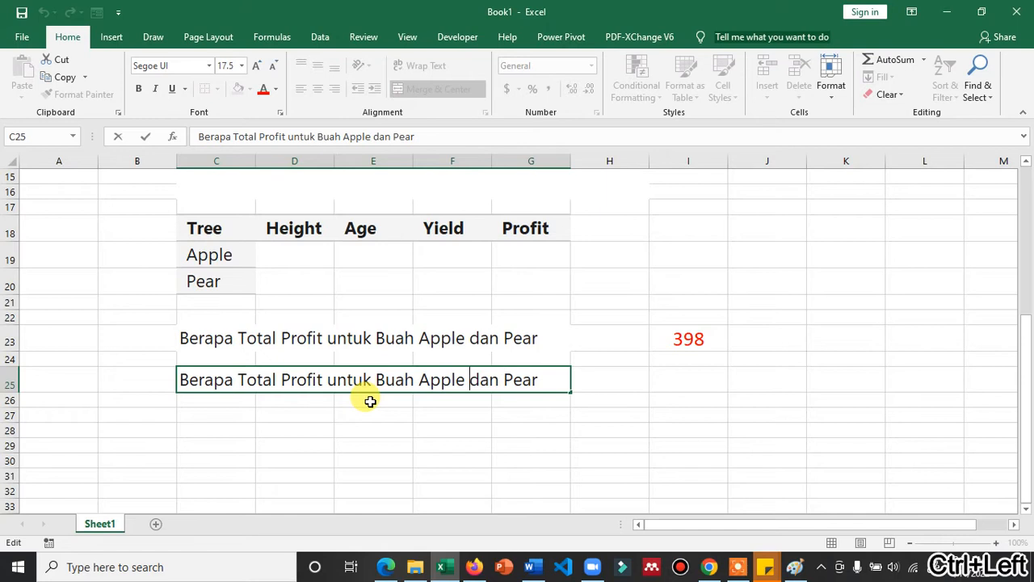
{"action": "type", "text": "yang Heigh"}
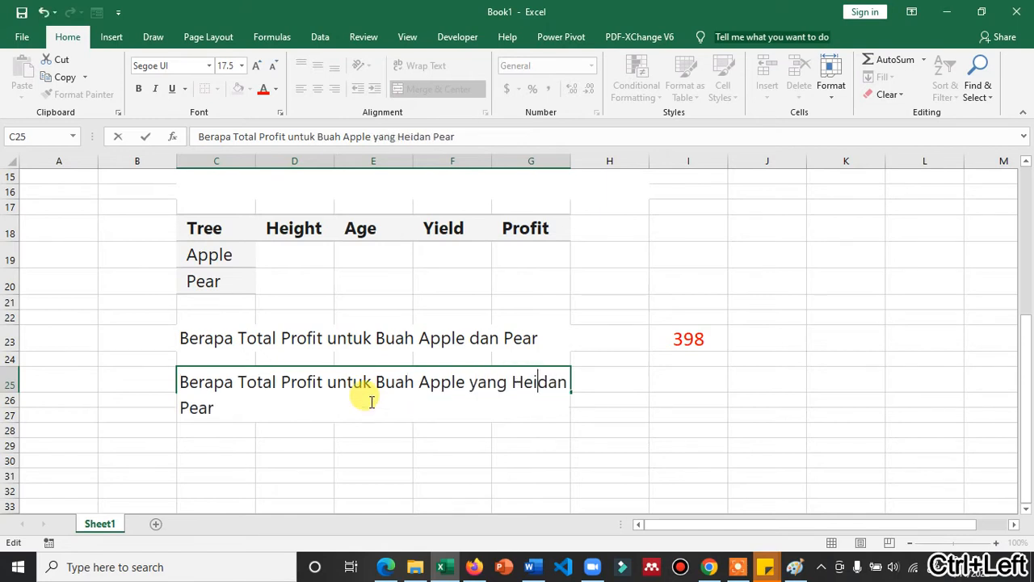
{"action": "type", "text": "t "}
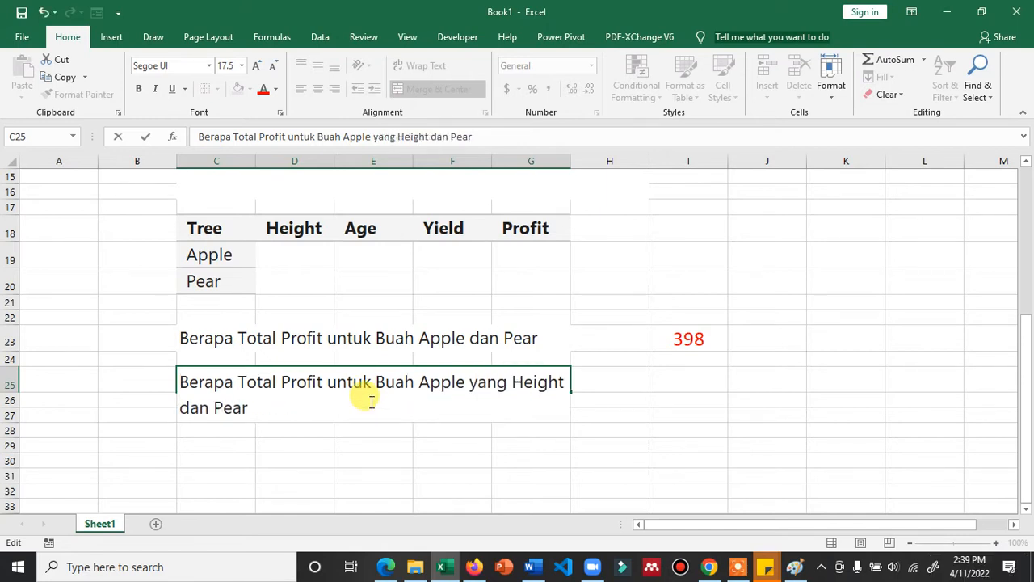
{"action": "type", "text": ">10"}
{"action": "key", "text": "ctrl+Right"}
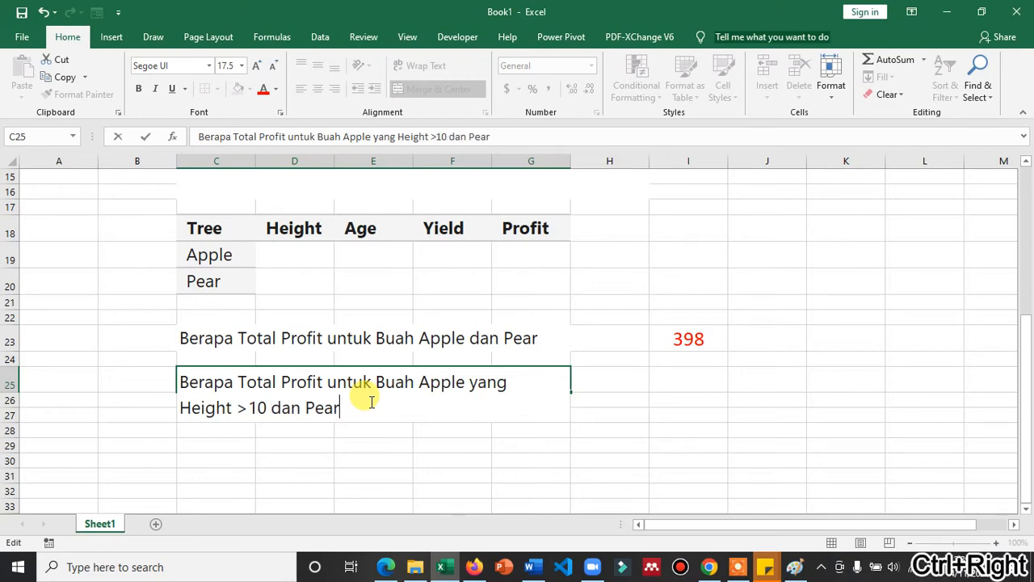
{"action": "scroll", "coordinate": [331, 288], "scroll_direction": "up", "scroll_amount": 3}
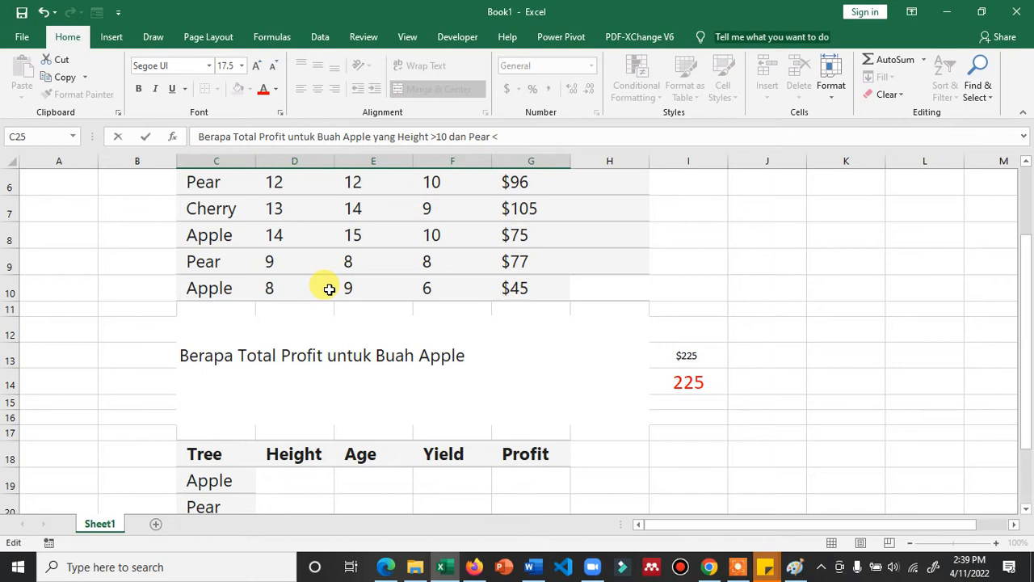
{"action": "scroll", "coordinate": [330, 289], "scroll_direction": "down", "scroll_amount": 3}
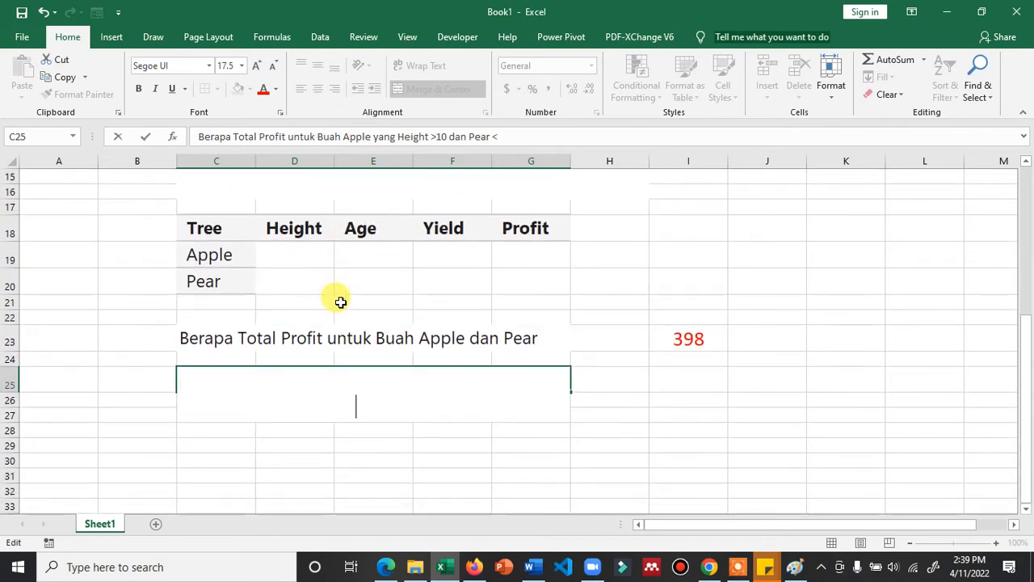
{"action": "key", "text": "Return"}
Step: Auto-fit the width of column G
{"action": "left_click", "coordinate": [449, 370]}
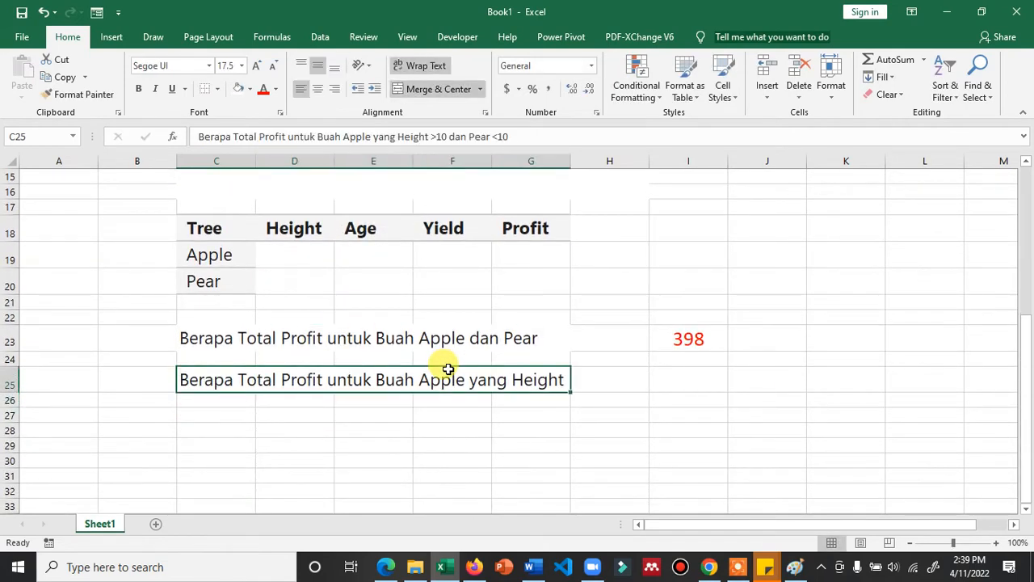
{"action": "left_click_drag", "start_coordinate": [571, 161], "coordinate": [653, 154]}
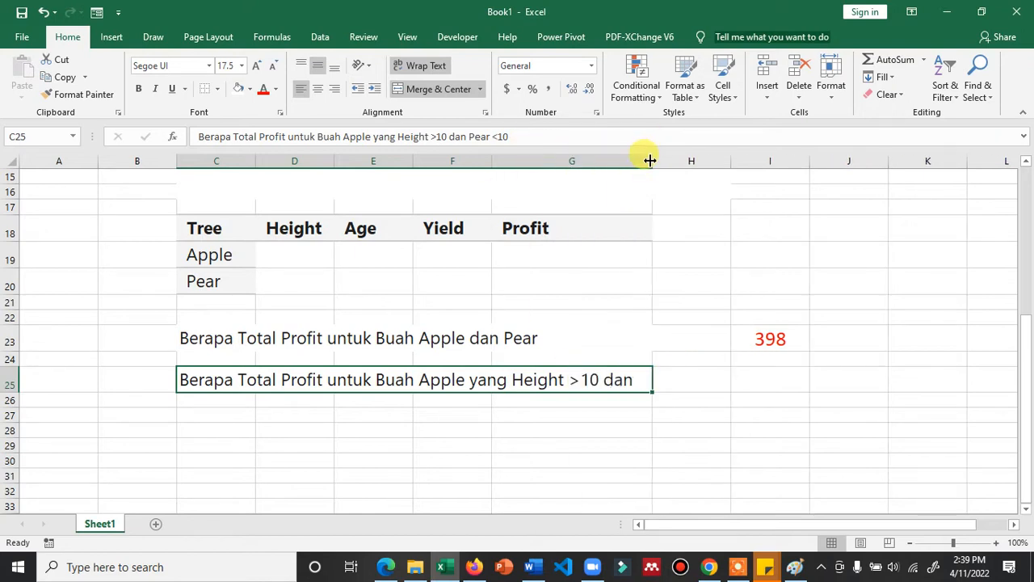
{"action": "double_click", "coordinate": [649, 160]}
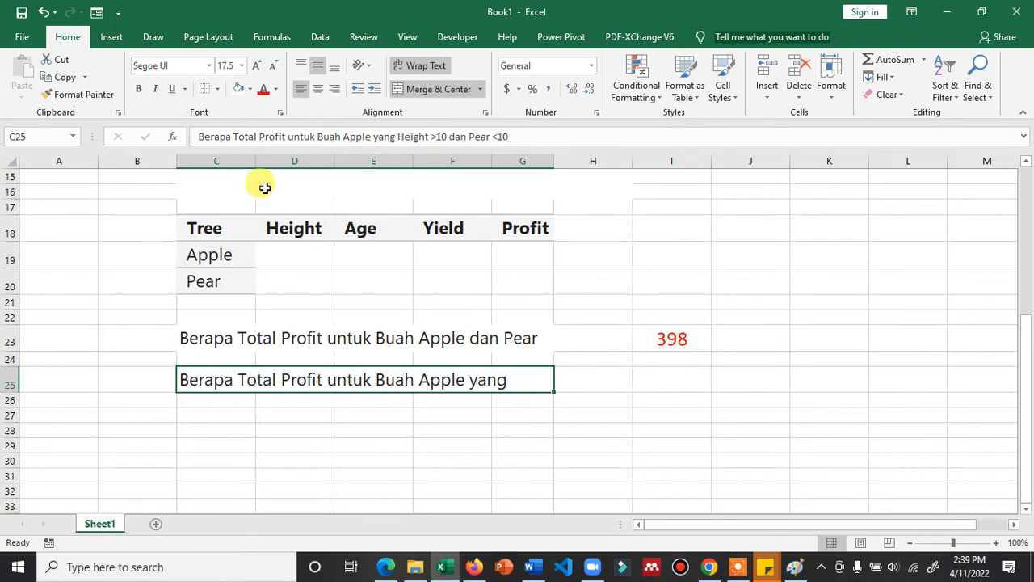
Step: Merge and centre the question across C25:H25 and widen column H until the full text fits on one line
{"action": "left_click_drag", "start_coordinate": [533, 376], "coordinate": [616, 372]}
{"action": "left_click", "coordinate": [435, 89]}
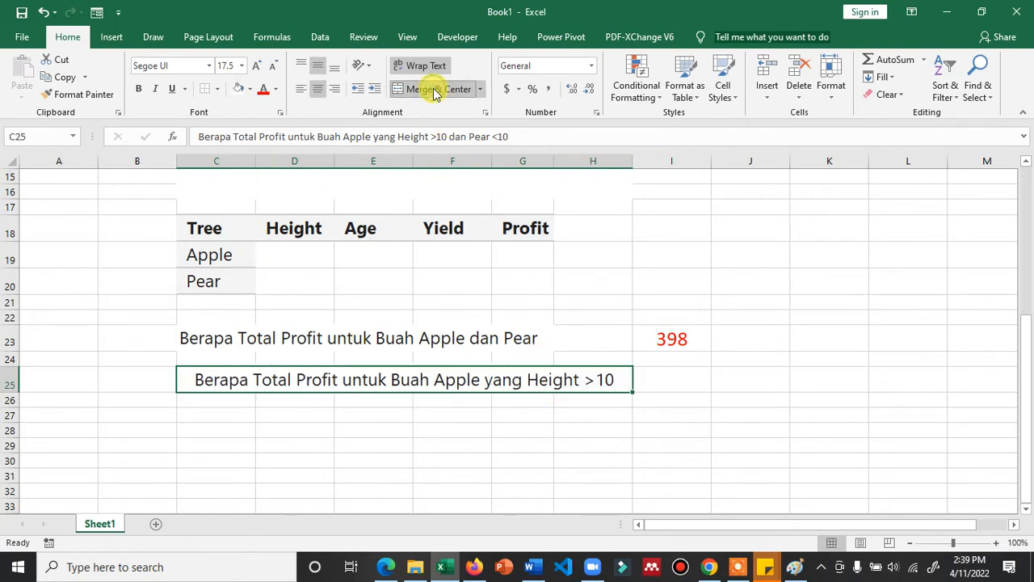
{"action": "left_click_drag", "start_coordinate": [632, 160], "coordinate": [757, 160]}
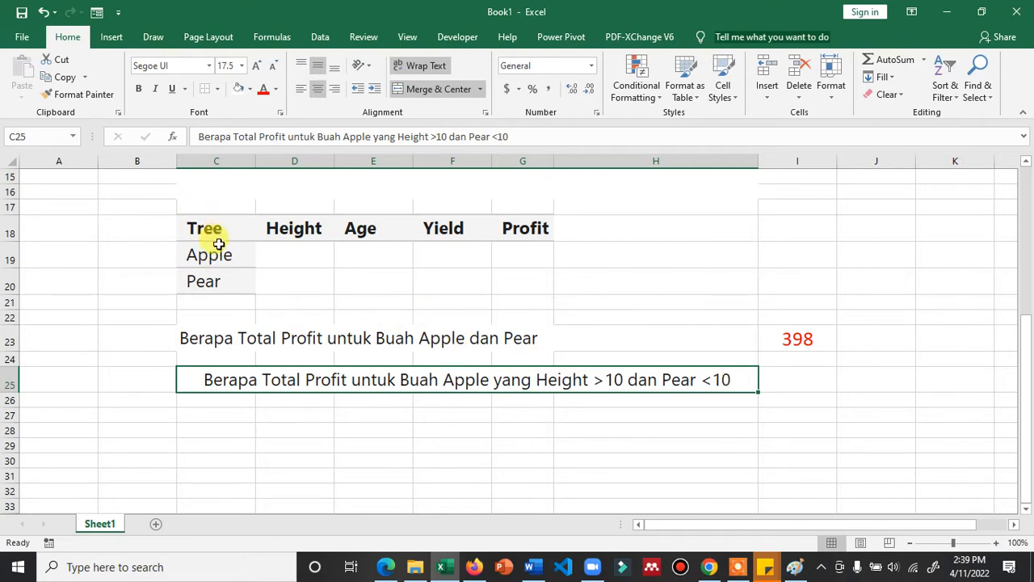
Step: Enter the criterion >10 under Height for Apple in D19, using the cell formatting copied from C19
{"action": "left_click", "coordinate": [292, 257]}
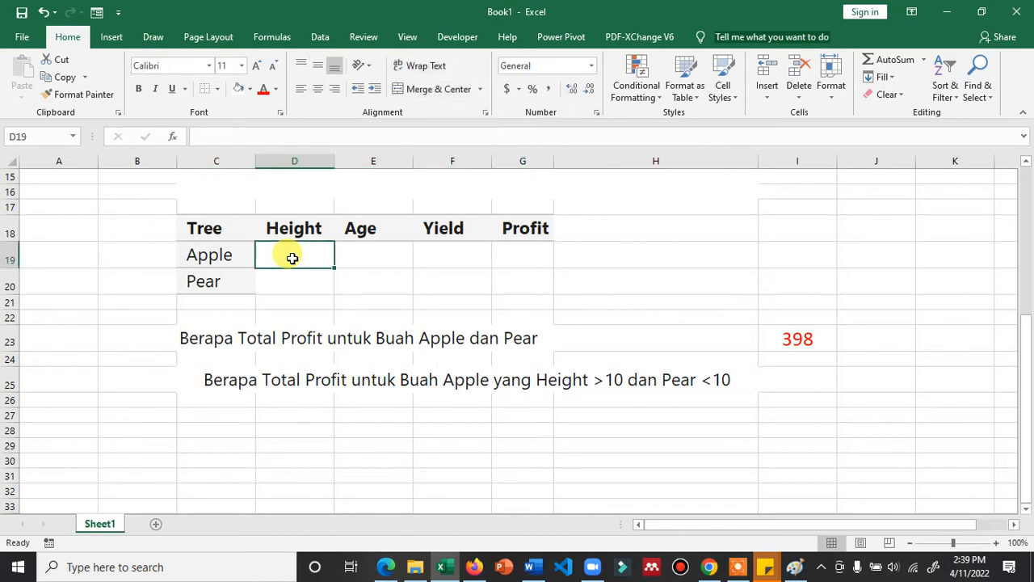
{"action": "type", "text": ">10"}
{"action": "key", "text": "Return"}
{"action": "left_click", "coordinate": [292, 258]}
{"action": "key", "text": "Left"}
{"action": "key", "text": "ctrl+c"}
{"action": "key", "text": "Right"}
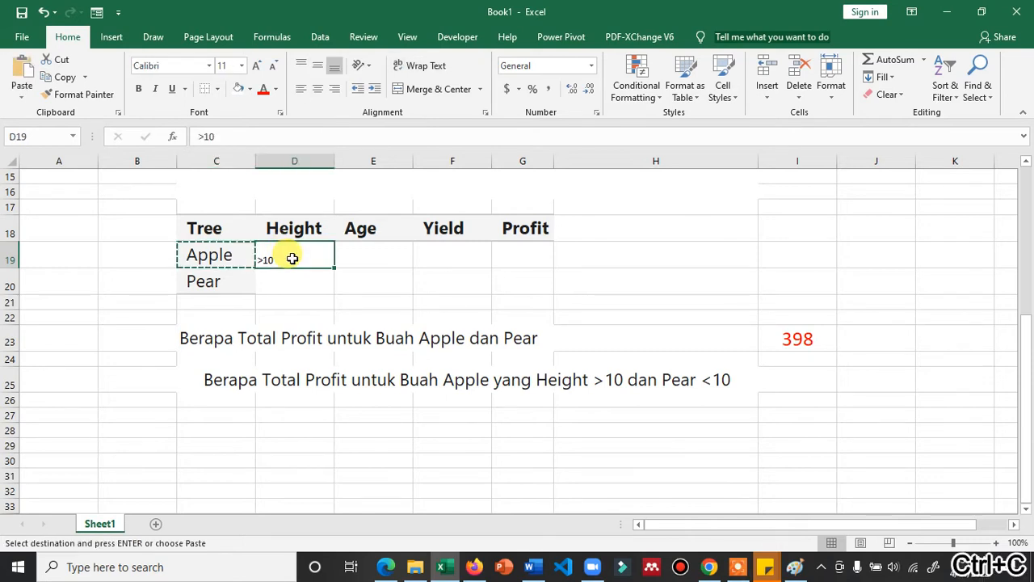
{"action": "key", "text": "Return"}
{"action": "type", "text": ">10"}
{"action": "key", "text": "Return"}
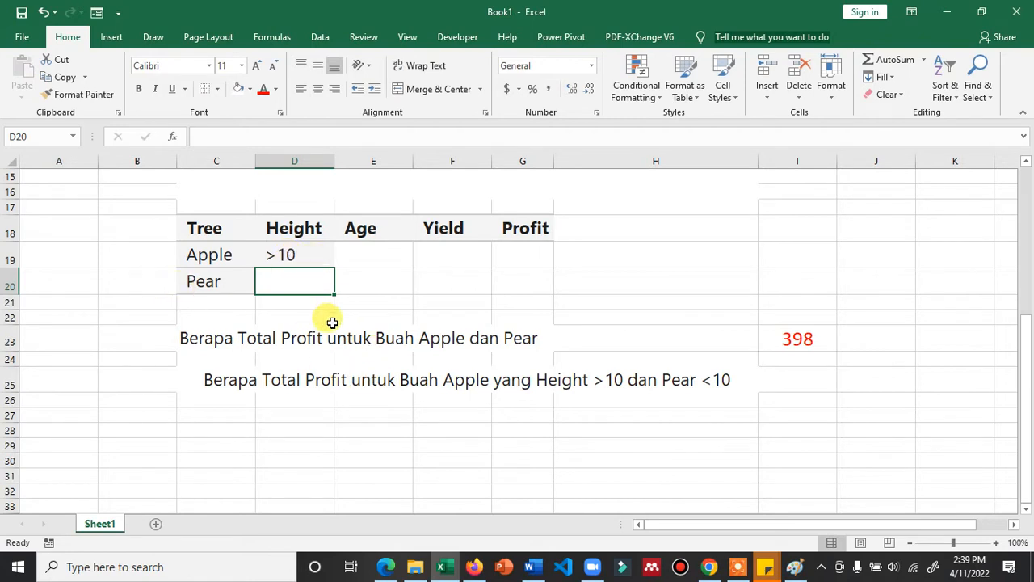
Step: Copy D19 to D20 and set the Height criterion for Pear to <10
{"action": "key", "text": "Up"}
{"action": "key", "text": "ctrl+c"}
{"action": "key", "text": "Down"}
{"action": "key", "text": "Return"}
{"action": "type", "text": "<"}
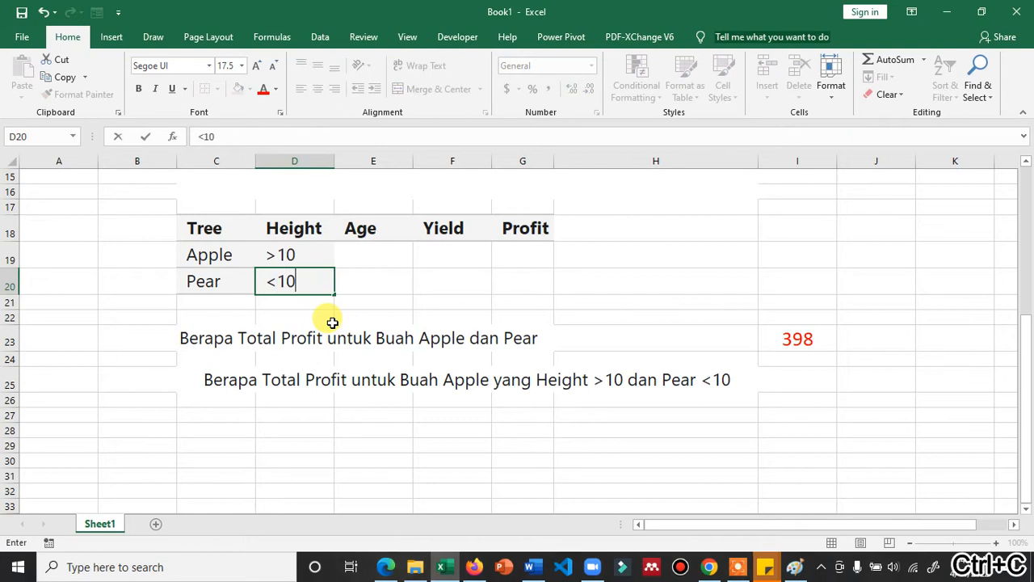
{"action": "type", "text": "10"}
{"action": "key", "text": "Return"}
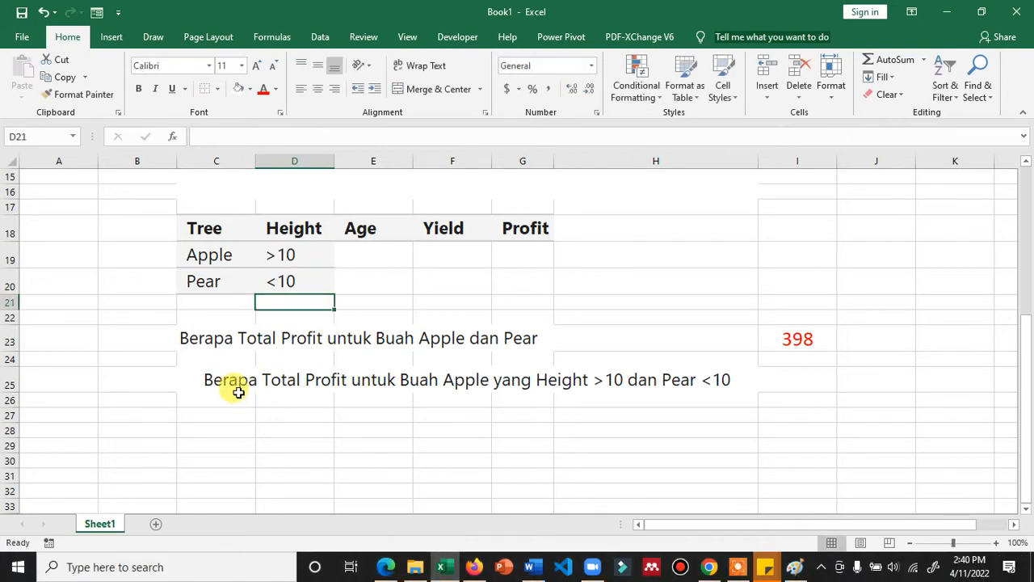
Step: Left-align the question in C25 and start a DSUM formula in I25 with the absolute database range $C$4:$G$10
{"action": "left_click", "coordinate": [318, 374]}
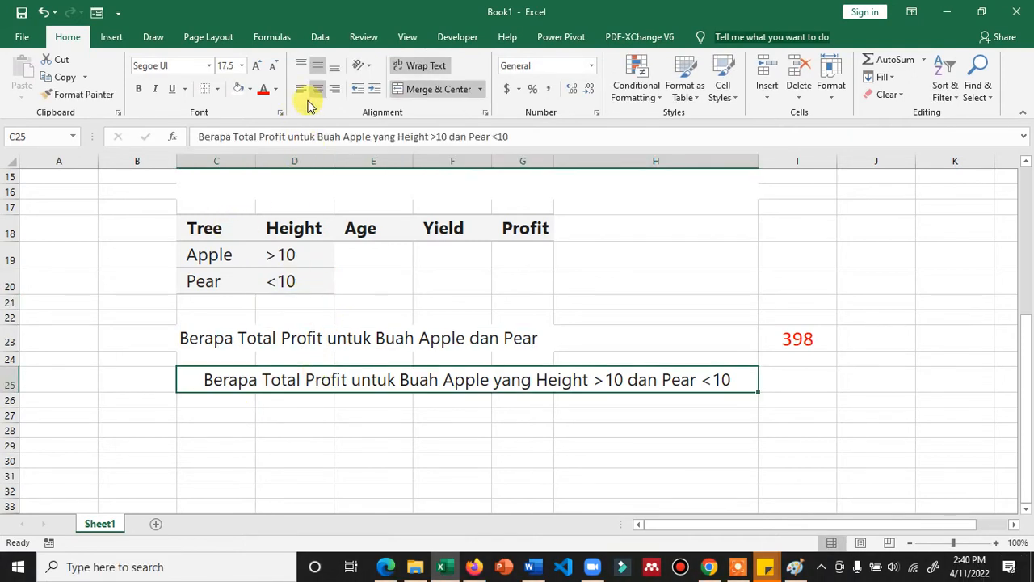
{"action": "left_click", "coordinate": [790, 383]}
{"action": "type", "text": "="}
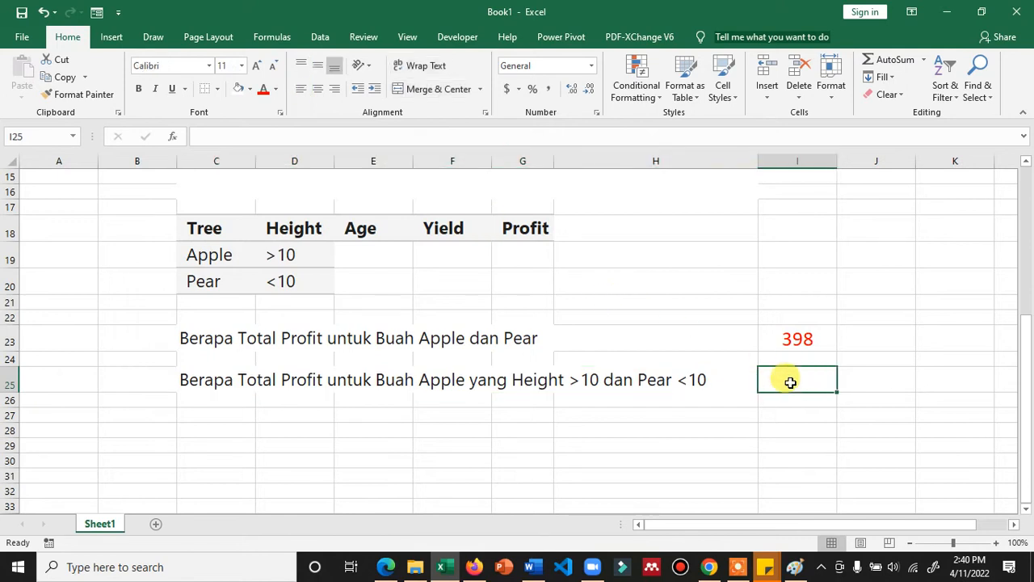
{"action": "type", "text": "DSUM"}
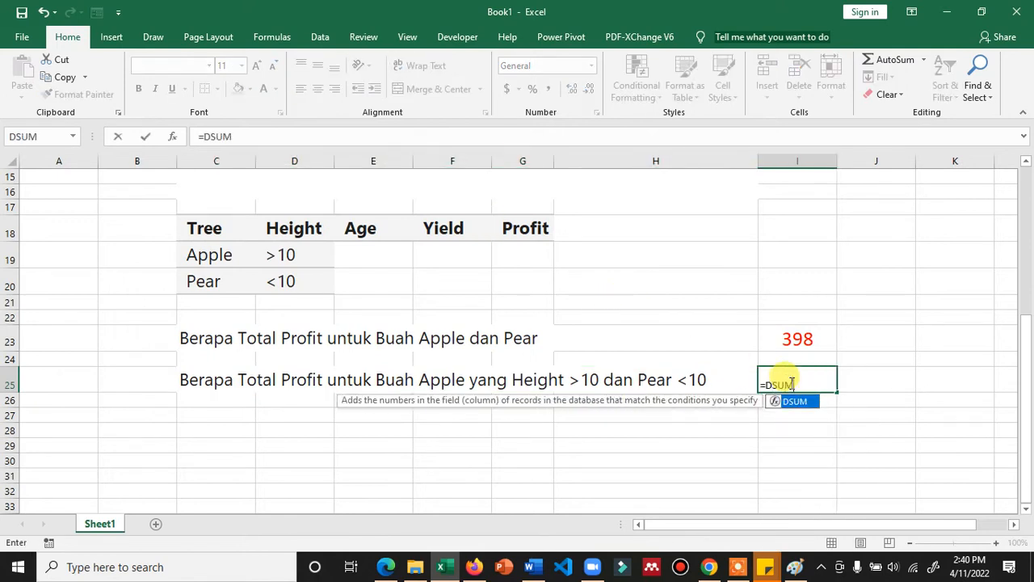
{"action": "type", "text": "("}
{"action": "scroll", "coordinate": [308, 261], "scroll_direction": "up", "scroll_amount": 4}
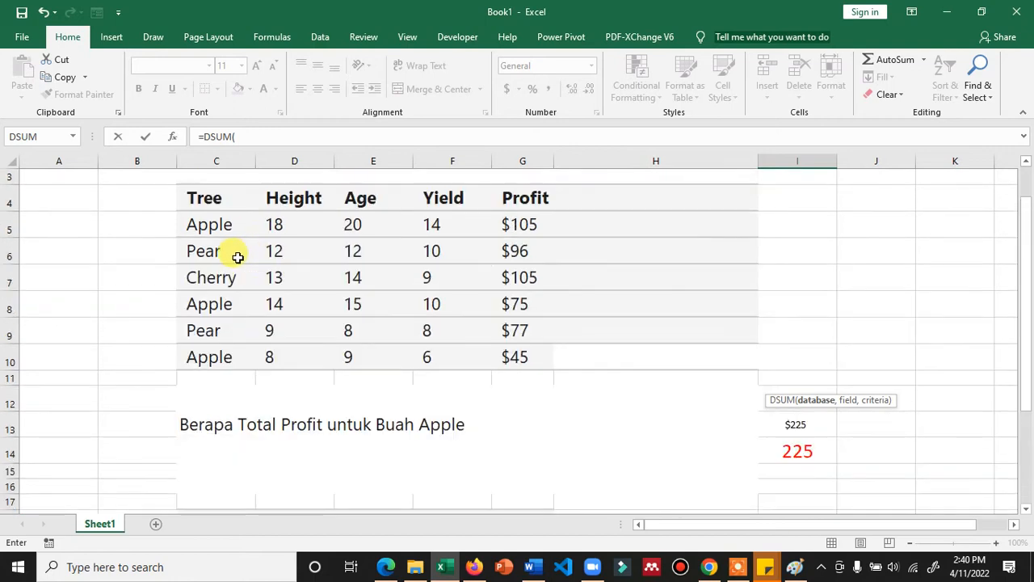
{"action": "scroll", "coordinate": [252, 257], "scroll_direction": "up", "scroll_amount": 1}
{"action": "left_click_drag", "start_coordinate": [209, 245], "coordinate": [519, 397]}
{"action": "type", "text": ","}
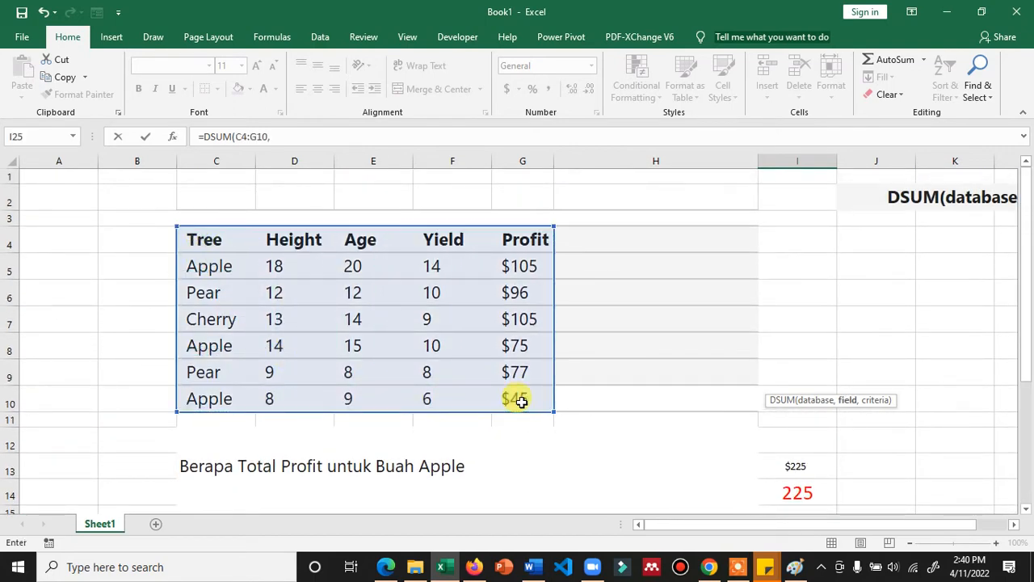
{"action": "scroll", "coordinate": [519, 399], "scroll_direction": "down", "scroll_amount": 5}
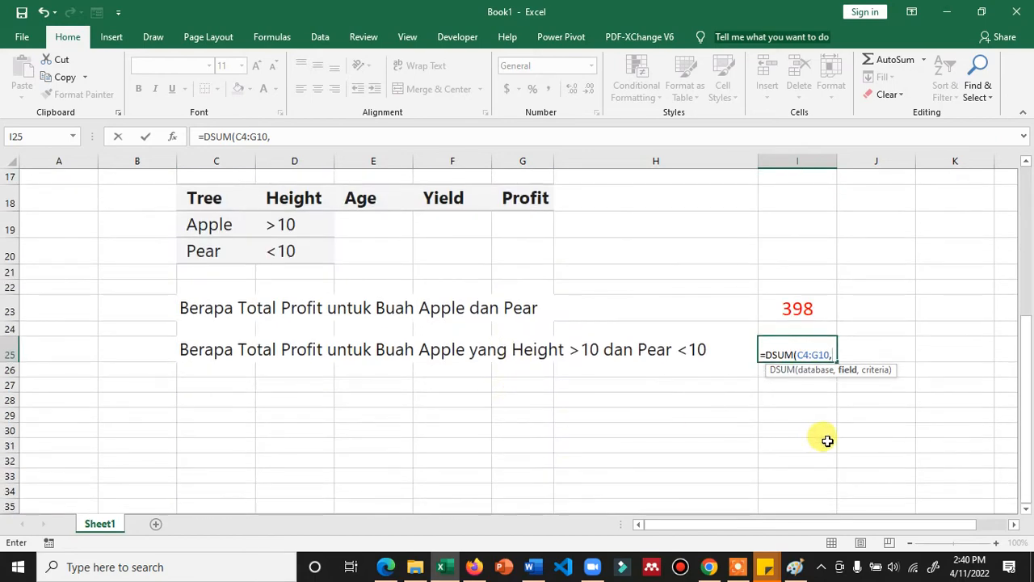
{"action": "double_click", "coordinate": [810, 354]}
{"action": "key", "text": "F4"}
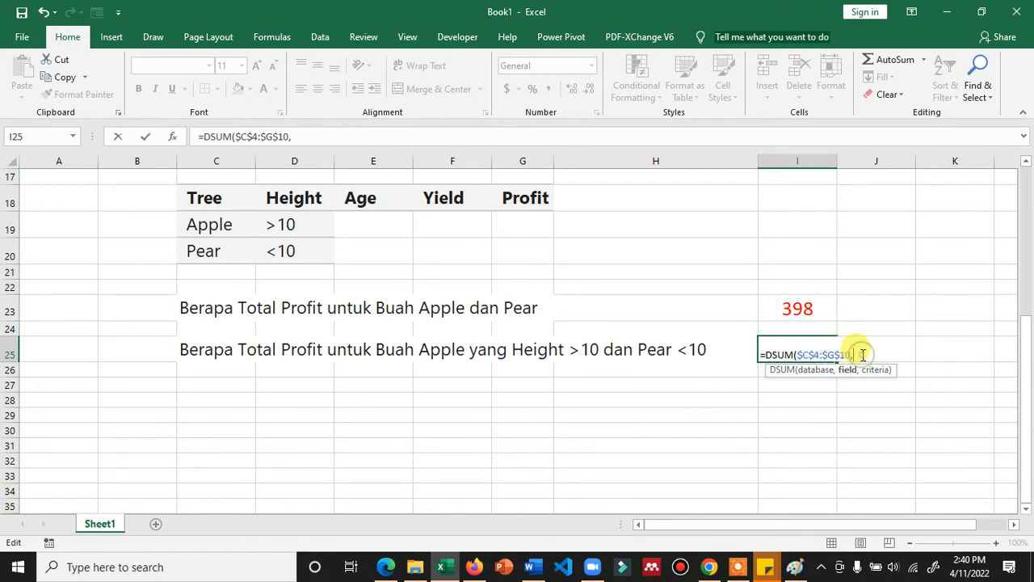
Step: Complete the I25 DSUM formula with the Profit header G4 as the field and C18:D20 as the criteria
{"action": "scroll", "coordinate": [471, 194], "scroll_direction": "up", "scroll_amount": 5}
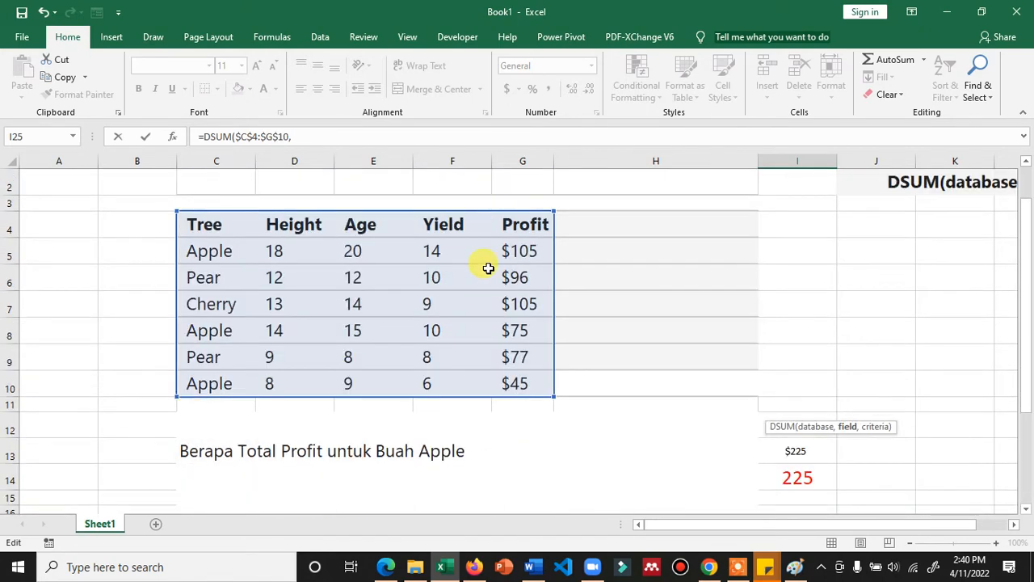
{"action": "left_click", "coordinate": [521, 228]}
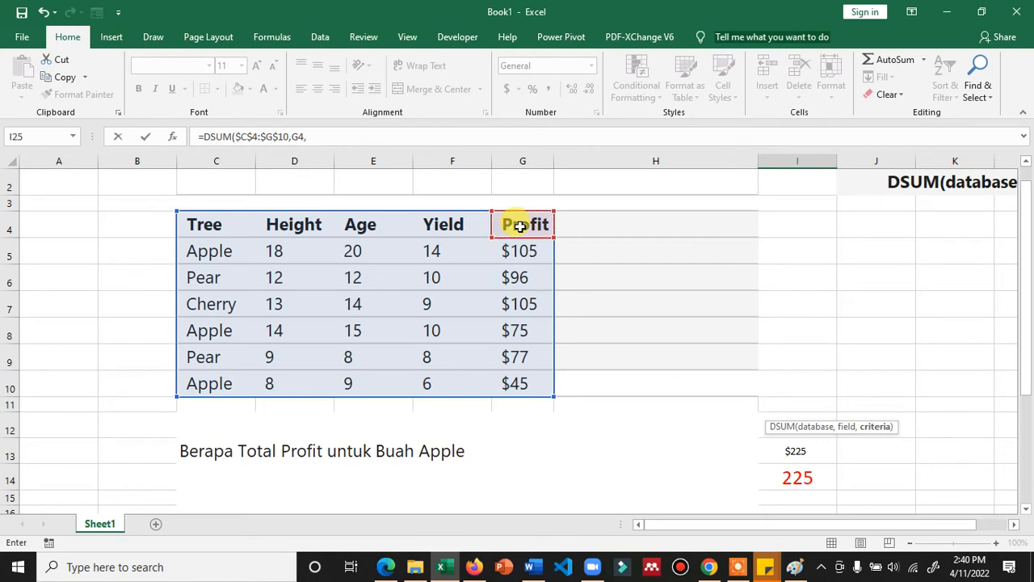
{"action": "scroll", "coordinate": [669, 359], "scroll_direction": "down", "scroll_amount": 4}
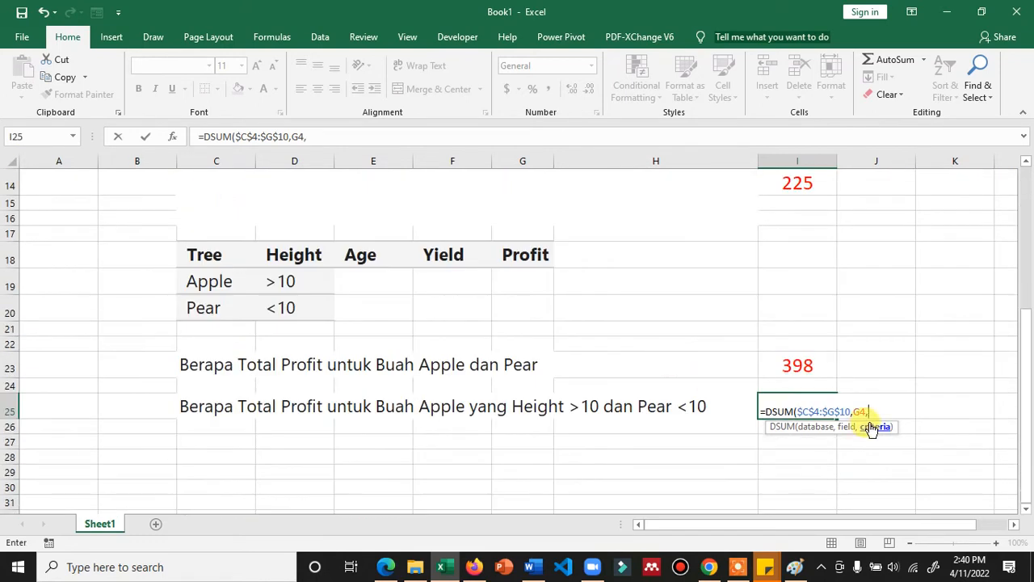
{"action": "left_click_drag", "start_coordinate": [180, 254], "coordinate": [284, 303]}
{"action": "type", "text": ")"}
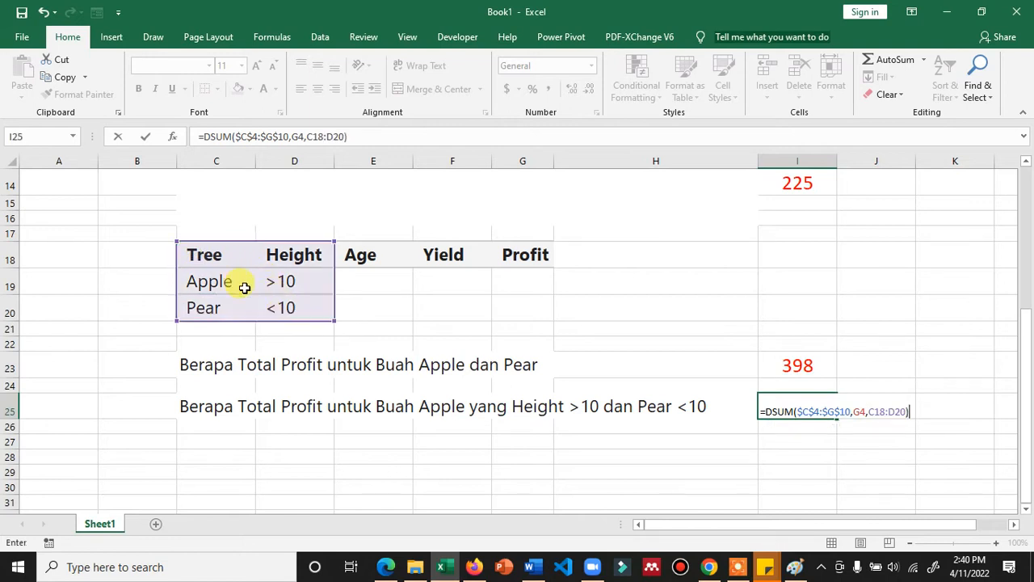
{"action": "key", "text": "Return"}
Step: Format the result in I25 with red font, size 20, centred
{"action": "left_click", "coordinate": [770, 410]}
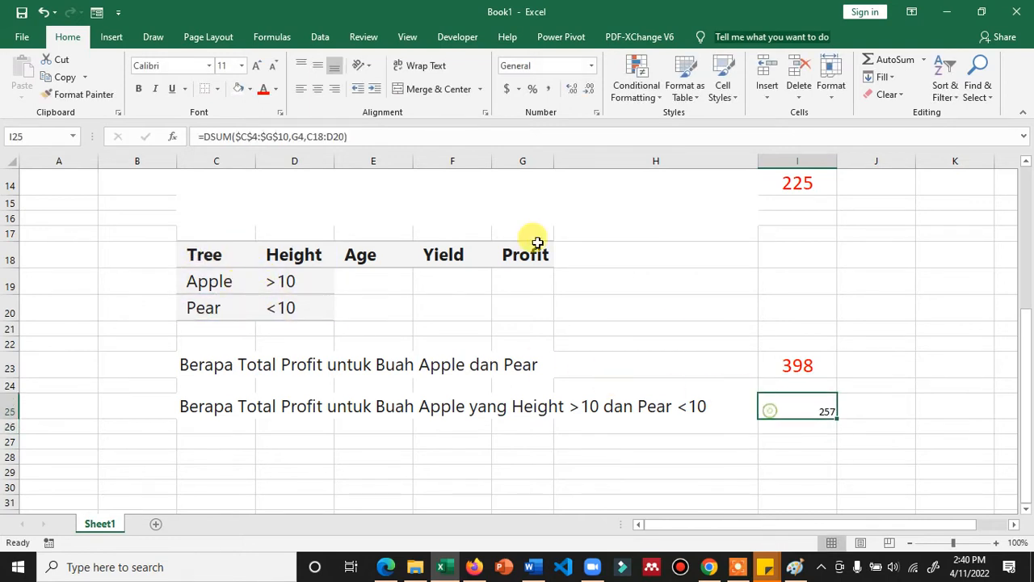
{"action": "left_click", "coordinate": [263, 89]}
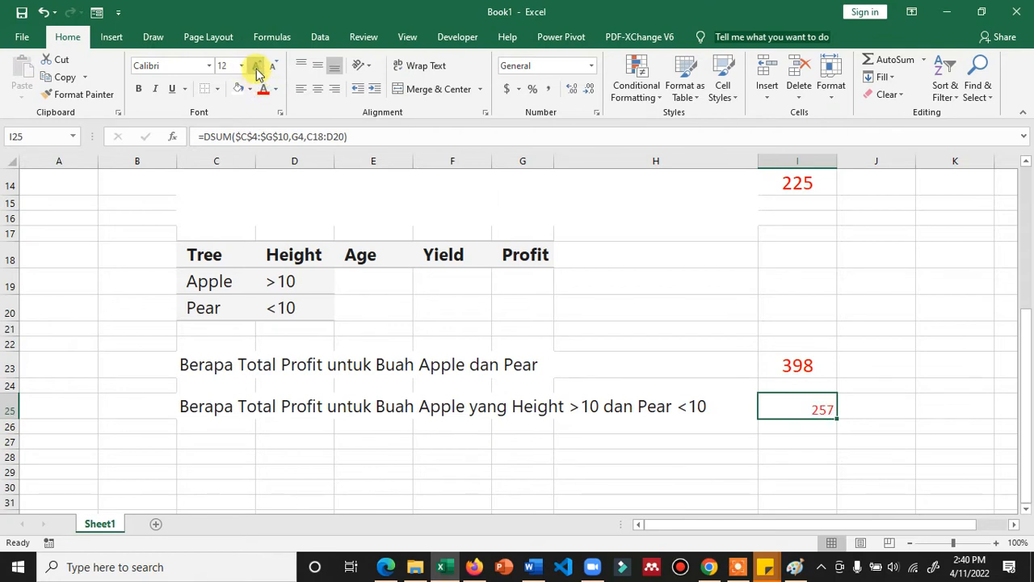
{"action": "left_click", "coordinate": [257, 72]}
{"action": "left_click", "coordinate": [317, 88]}
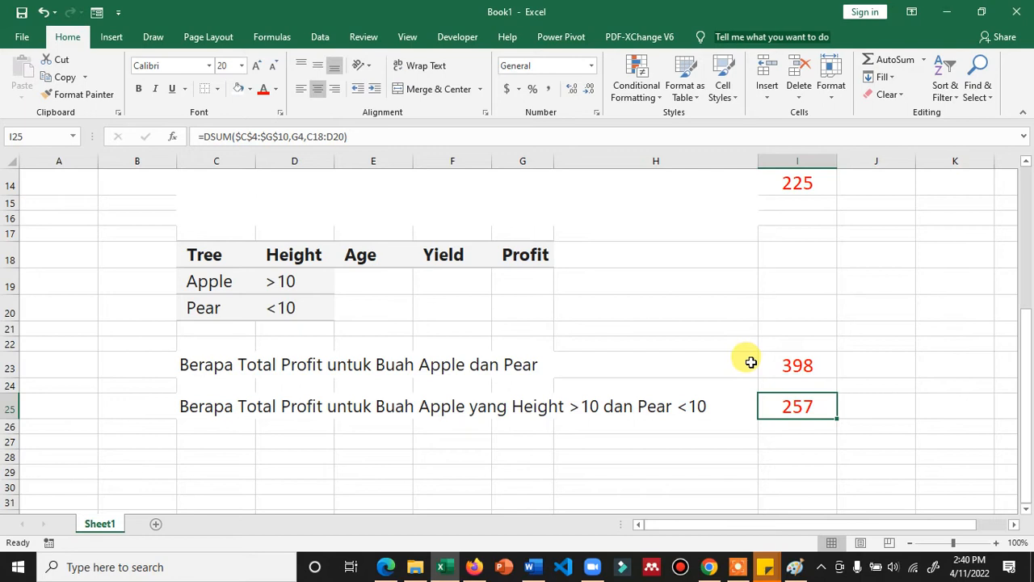
Step: Select the Profit values of all Apple and Pear rows in the tree table to check their sum
{"action": "scroll", "coordinate": [687, 384], "scroll_direction": "up", "scroll_amount": 3}
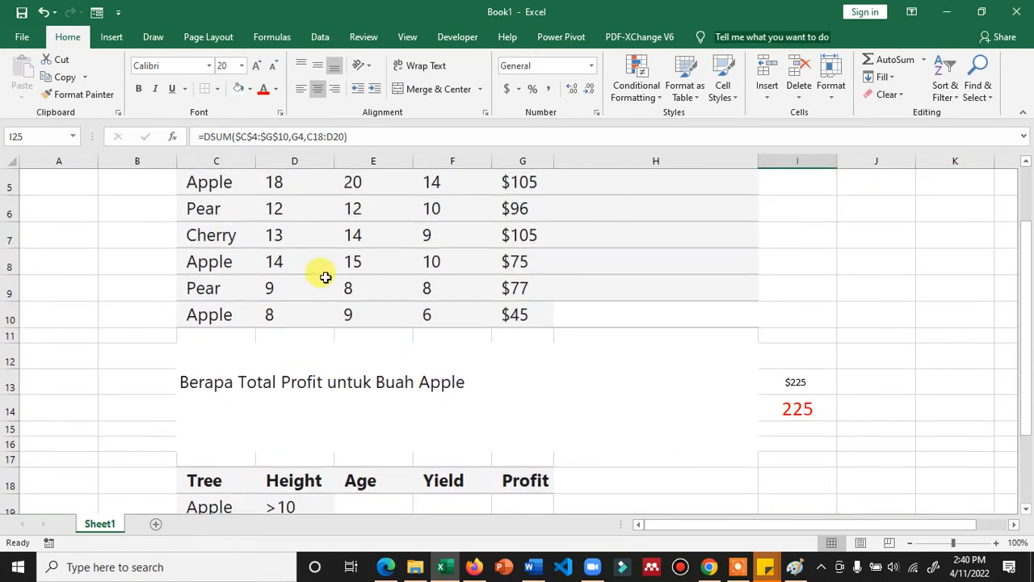
{"action": "scroll", "coordinate": [496, 226], "scroll_direction": "up", "scroll_amount": 1}
{"action": "left_click", "coordinate": [513, 252]}
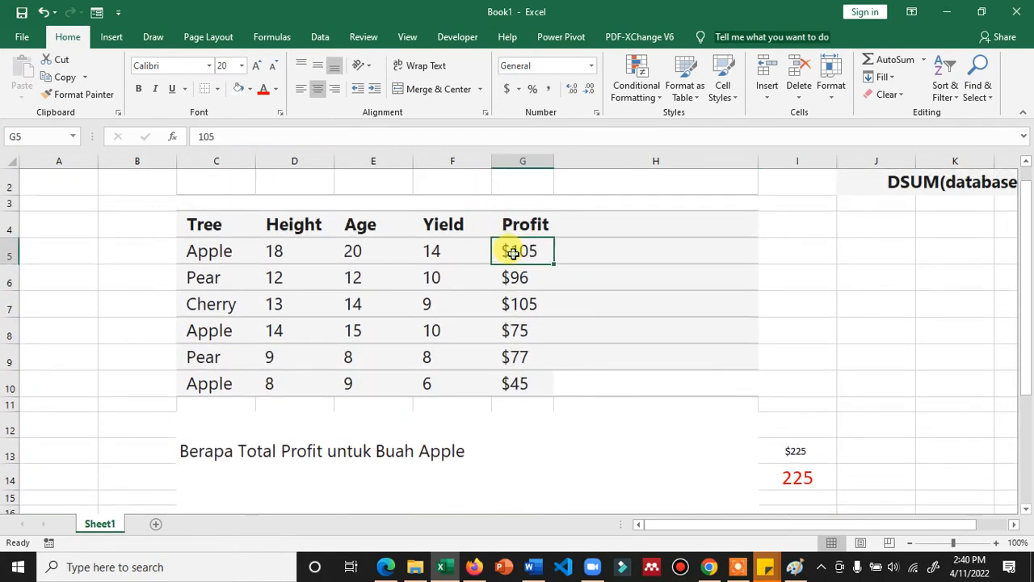
{"action": "left_click", "coordinate": [518, 277], "text": "ctrl"}
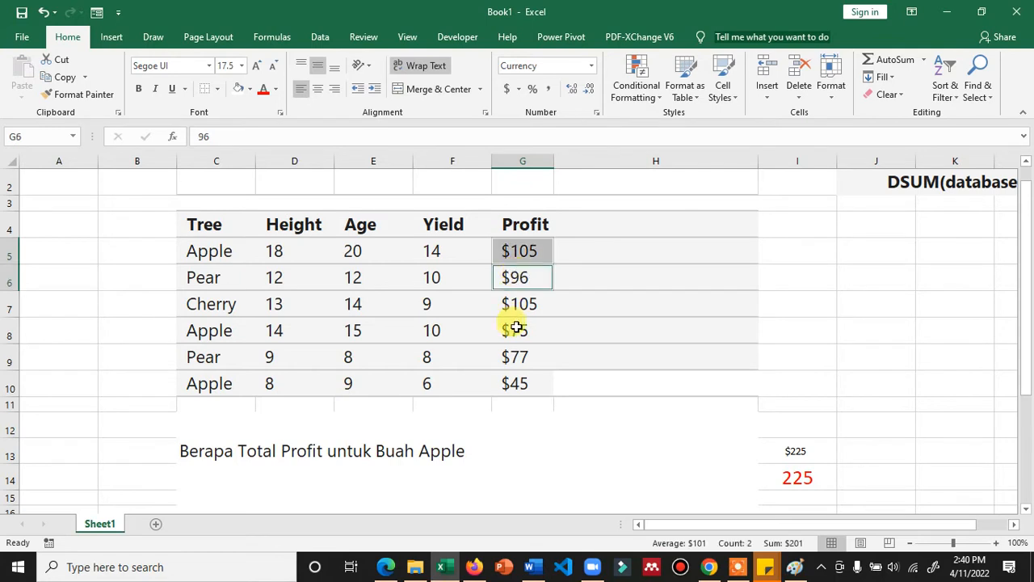
{"action": "left_click", "coordinate": [515, 332], "text": "ctrl"}
{"action": "left_click", "coordinate": [514, 351], "text": "ctrl"}
{"action": "left_click", "coordinate": [513, 385], "text": "ctrl"}
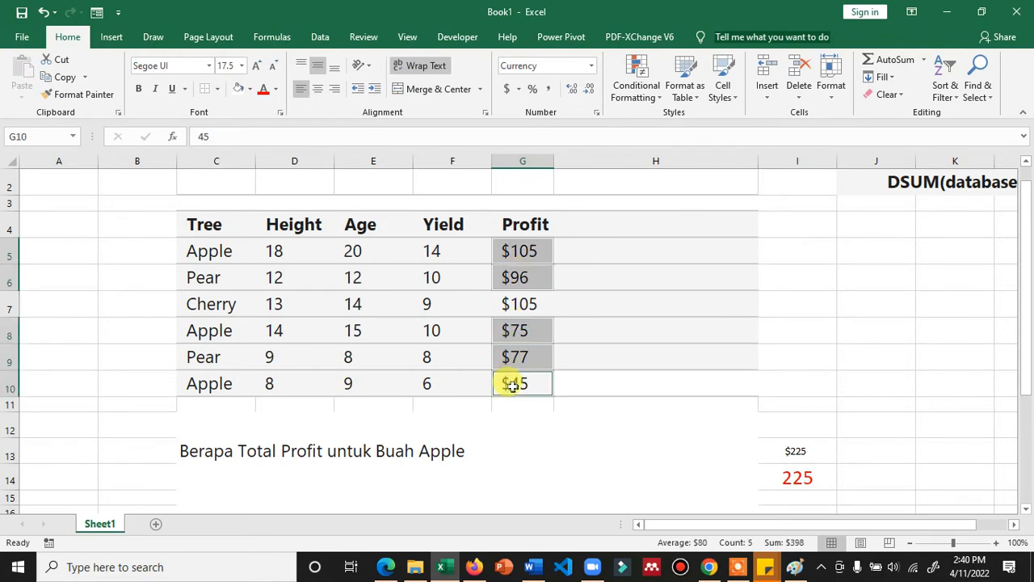
Step: Compare the Height criteria with the tree table and deselect the Profit cells G10, G9 and G8
{"action": "scroll", "coordinate": [507, 396], "scroll_direction": "down", "scroll_amount": 2}
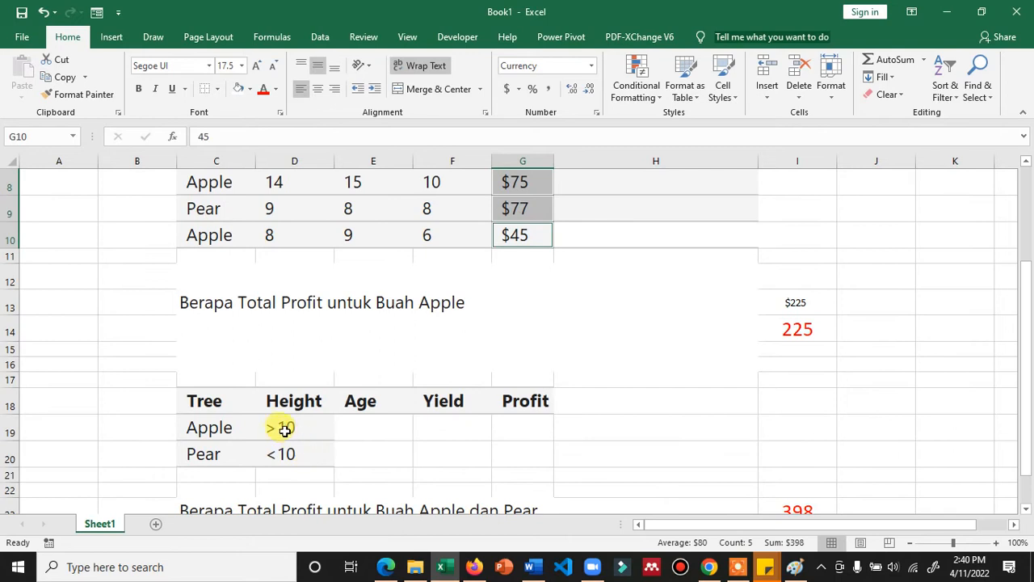
{"action": "scroll", "coordinate": [279, 426], "scroll_direction": "up", "scroll_amount": 3}
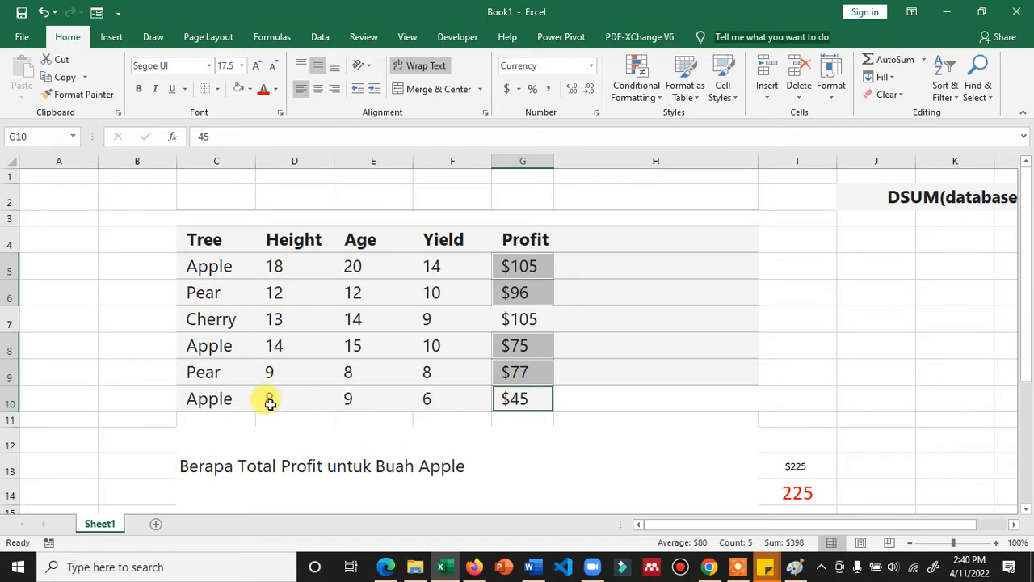
{"action": "left_click", "coordinate": [503, 401], "text": "ctrl"}
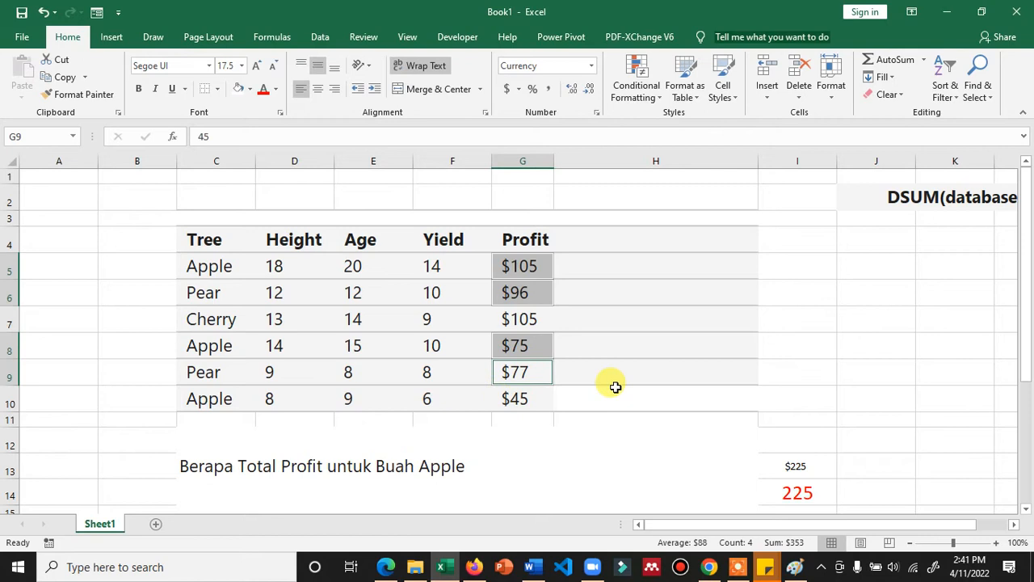
{"action": "scroll", "coordinate": [394, 434], "scroll_direction": "down", "scroll_amount": 3}
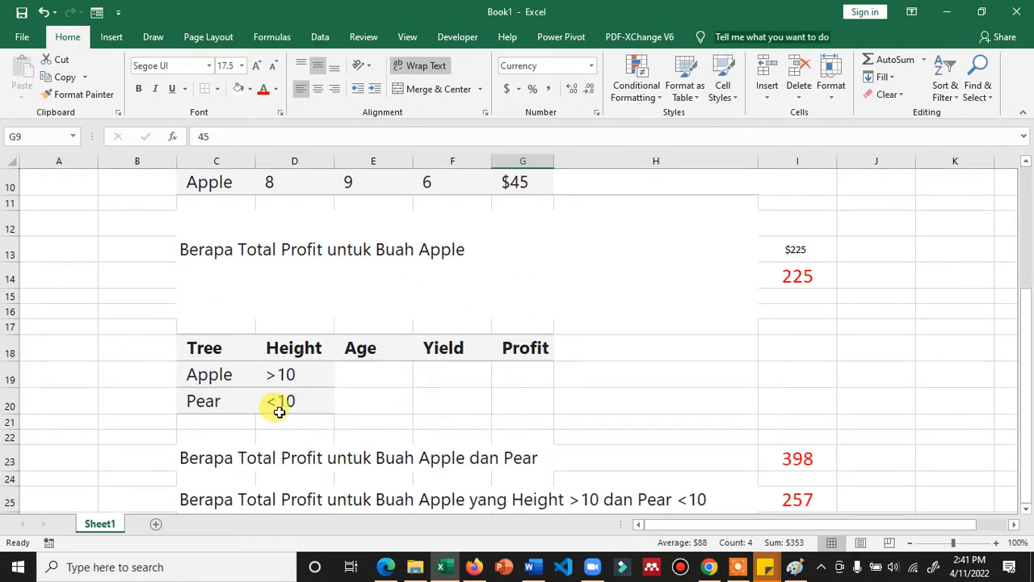
{"action": "scroll", "coordinate": [291, 410], "scroll_direction": "up", "scroll_amount": 2}
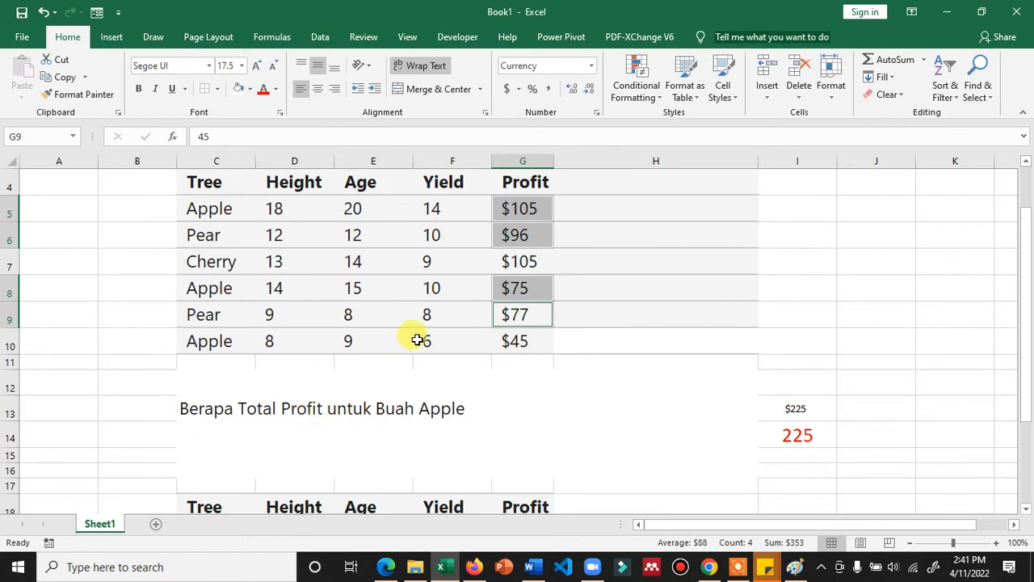
{"action": "left_click", "coordinate": [517, 314], "text": "ctrl"}
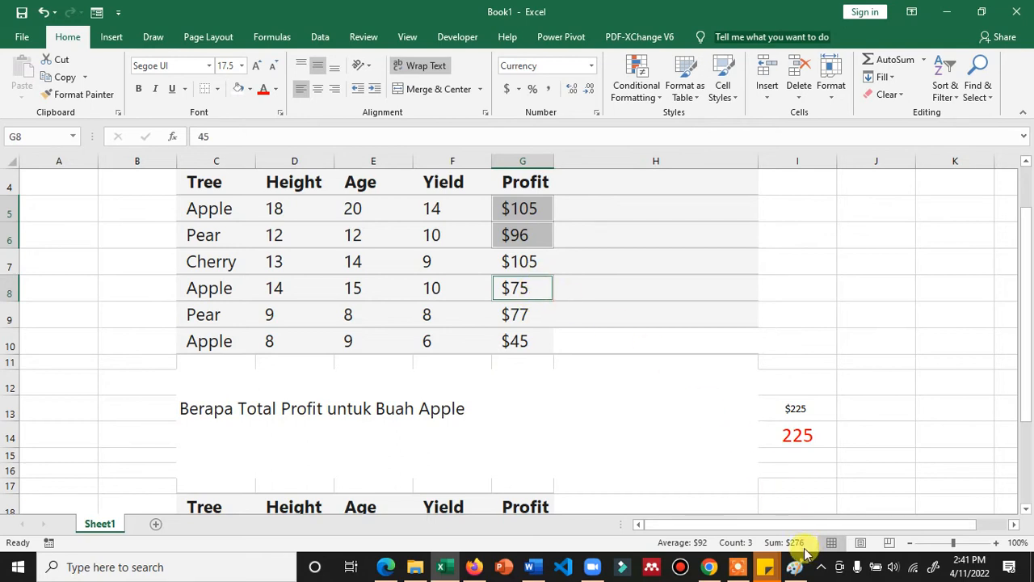
{"action": "left_click", "coordinate": [512, 285], "text": "ctrl"}
Step: Reselect the Profit cells G5, G6 and G8 and compare their sum with the DSUM result in I25
{"action": "left_click", "coordinate": [540, 213]}
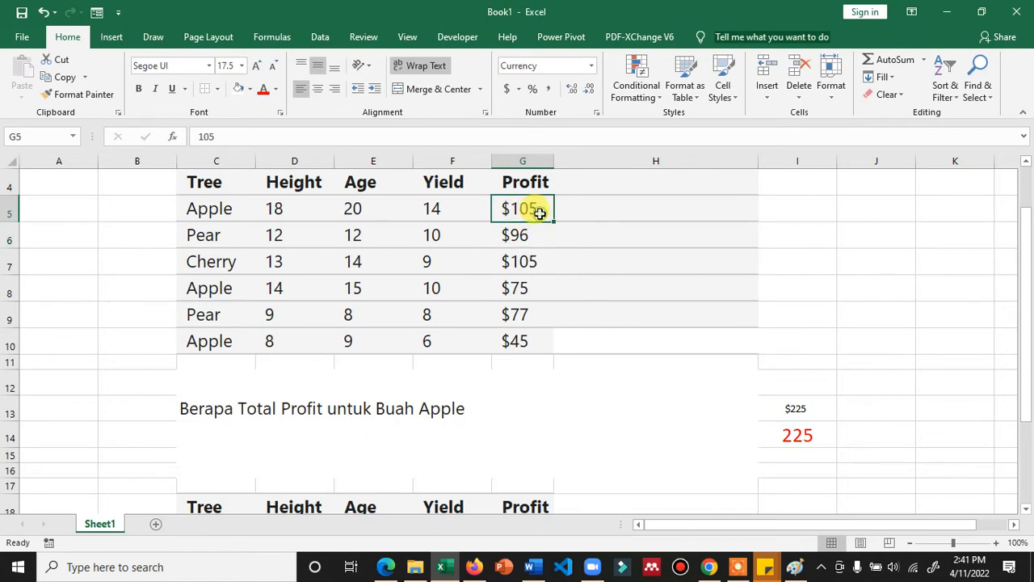
{"action": "left_click", "coordinate": [598, 210]}
{"action": "left_click", "coordinate": [527, 208], "text": "ctrl"}
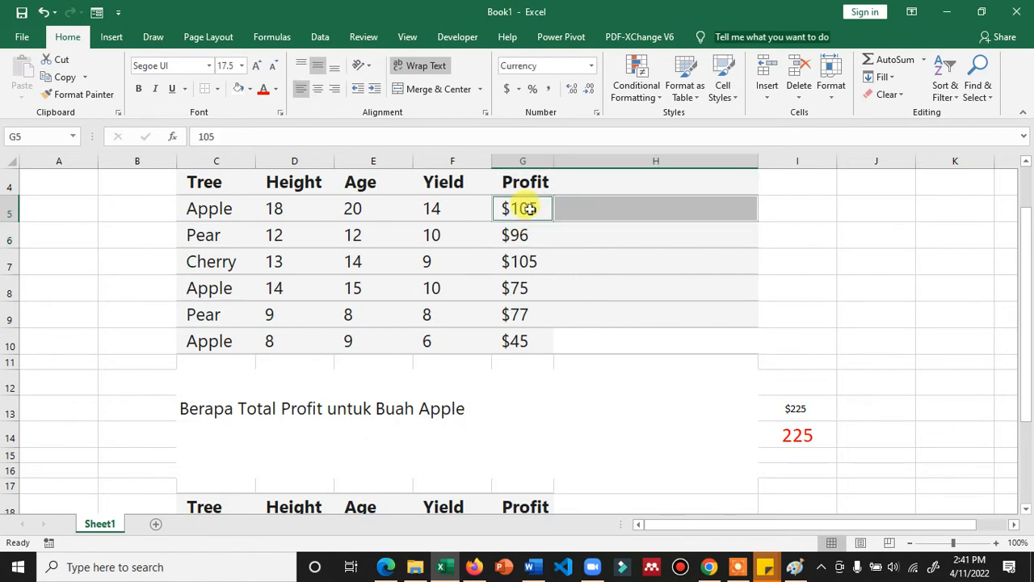
{"action": "left_click", "coordinate": [522, 239], "text": "ctrl"}
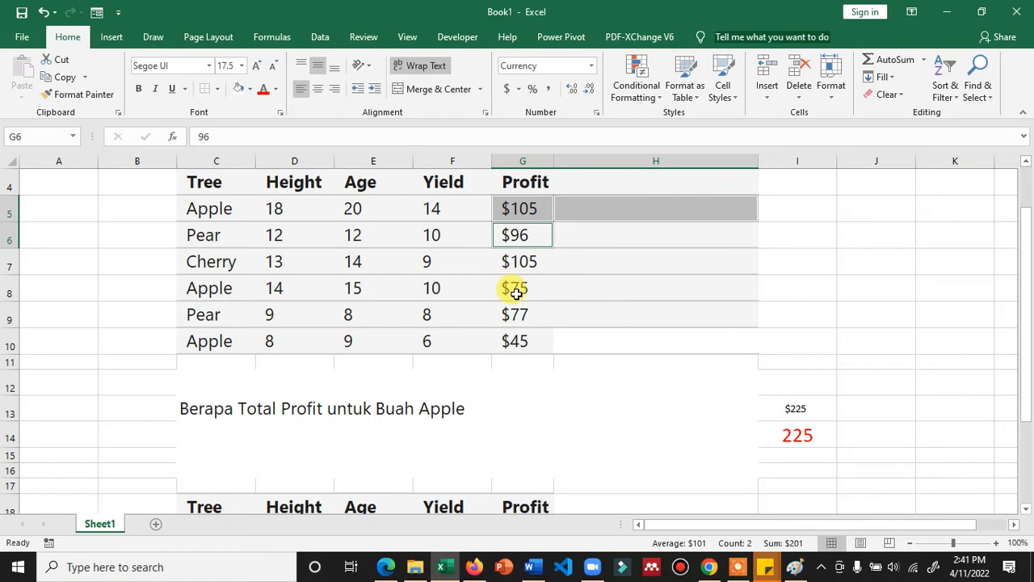
{"action": "left_click", "coordinate": [515, 293], "text": "ctrl"}
{"action": "scroll", "coordinate": [698, 425], "scroll_direction": "down", "scroll_amount": 2}
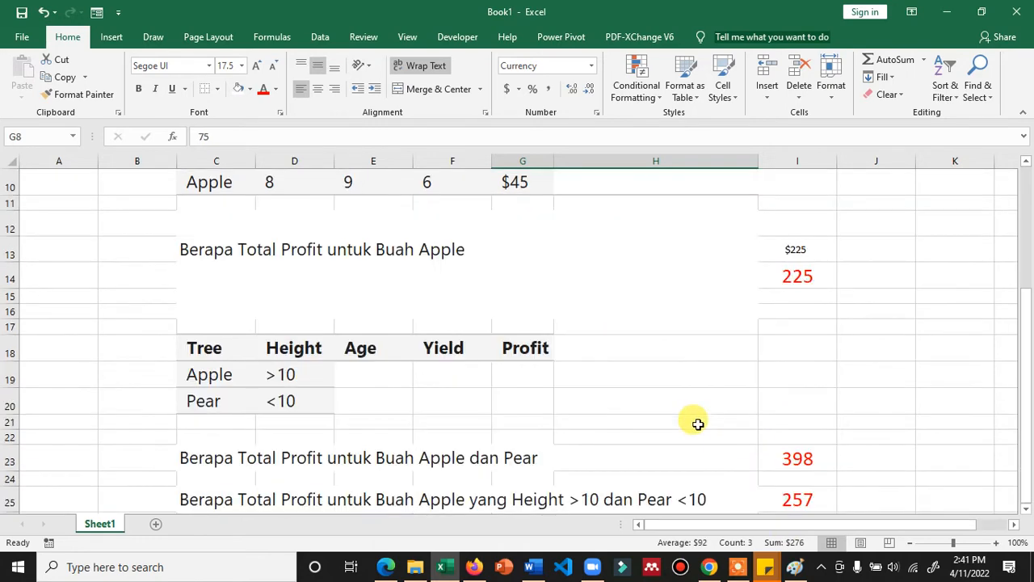
{"action": "scroll", "coordinate": [699, 425], "scroll_direction": "down", "scroll_amount": 2}
{"action": "scroll", "coordinate": [791, 437], "scroll_direction": "up", "scroll_amount": 1}
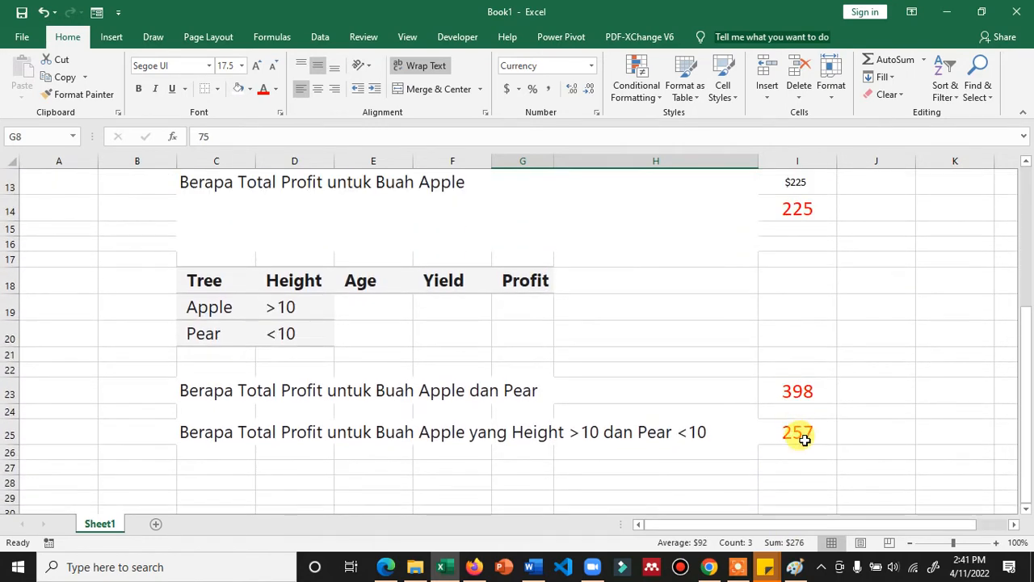
{"action": "scroll", "coordinate": [674, 397], "scroll_direction": "up", "scroll_amount": 3}
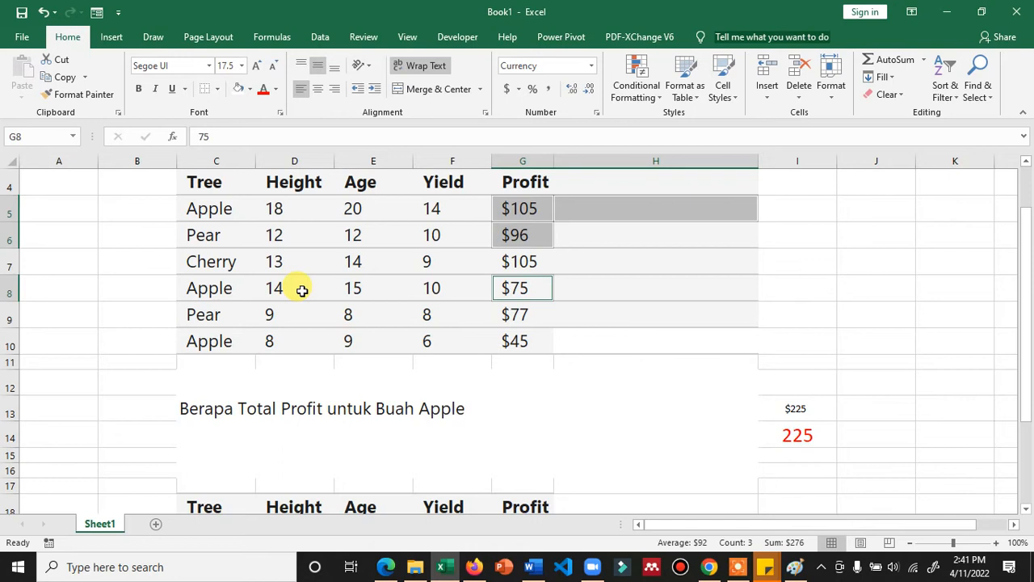
Step: Enter the manual check formula =G5+G6+G8 in I8
{"action": "left_click", "coordinate": [813, 287]}
{"action": "type", "text": "=s"}
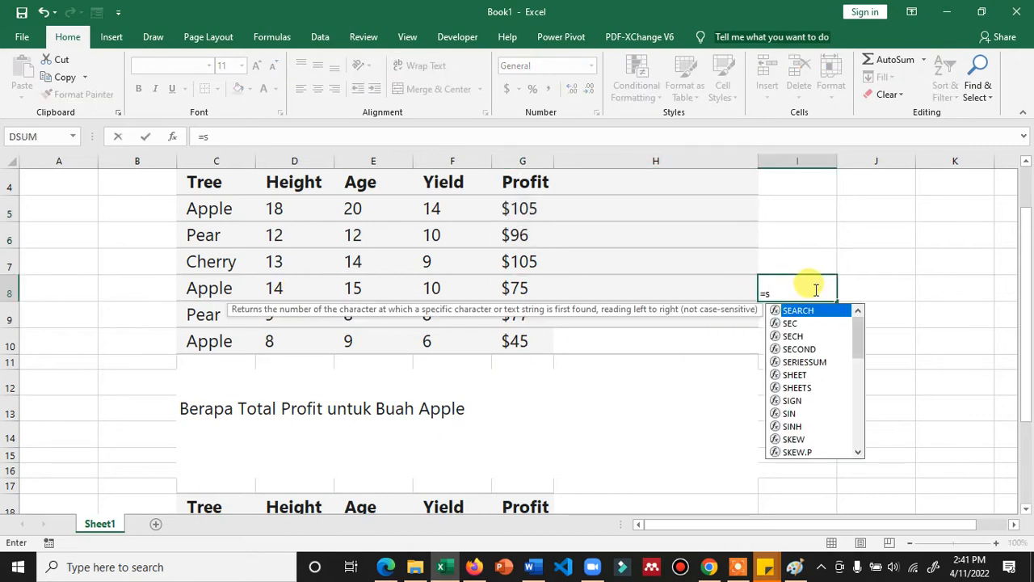
{"action": "key", "text": "BackSpace"}
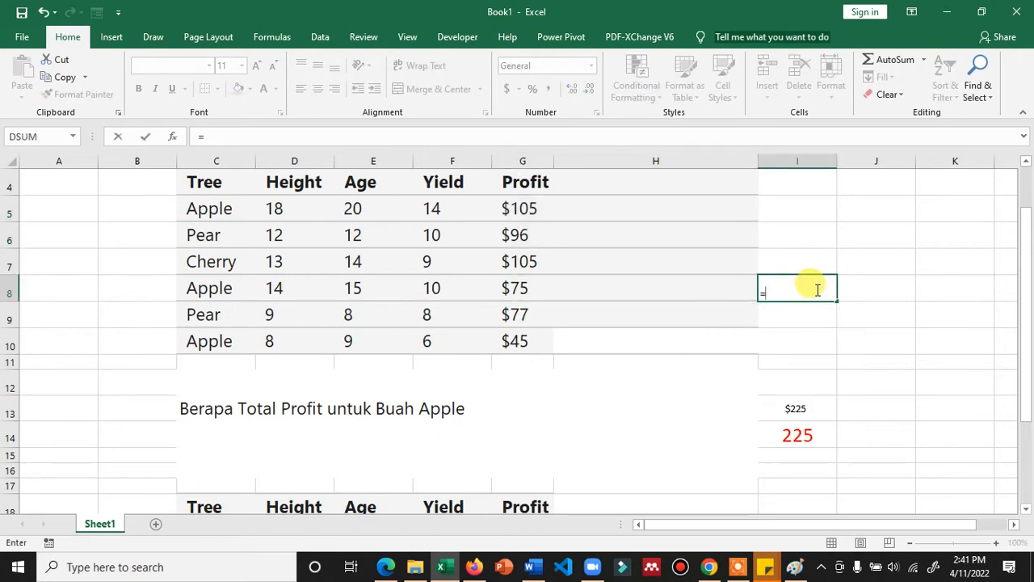
{"action": "left_click", "coordinate": [525, 214]}
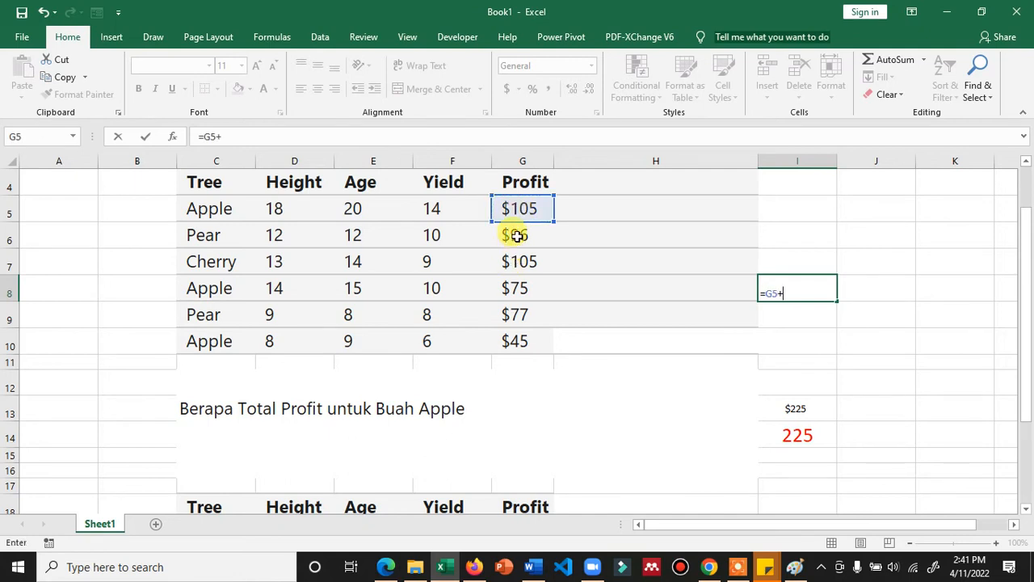
{"action": "left_click", "coordinate": [517, 235]}
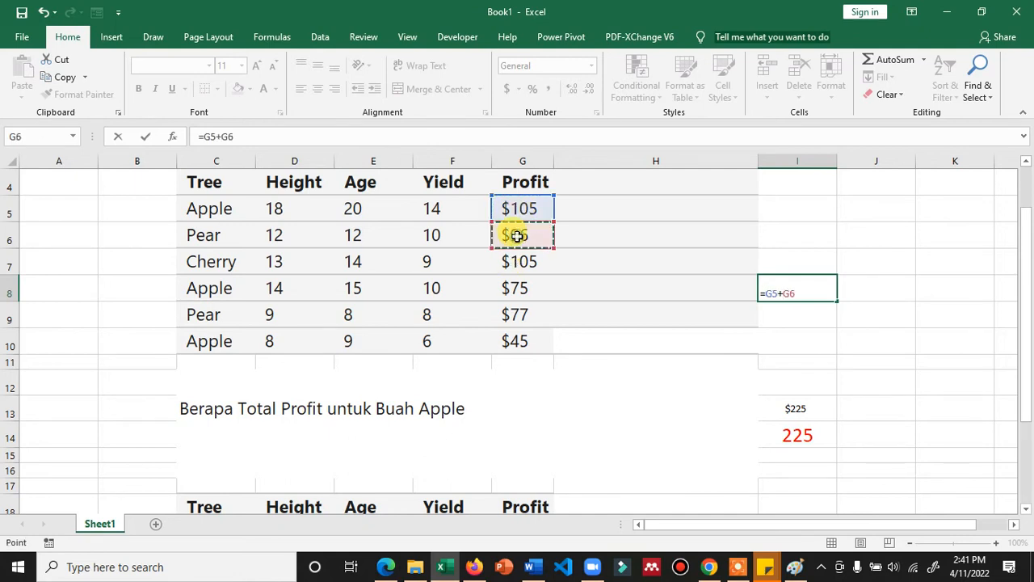
{"action": "left_click", "coordinate": [514, 288]}
{"action": "key", "text": "Return"}
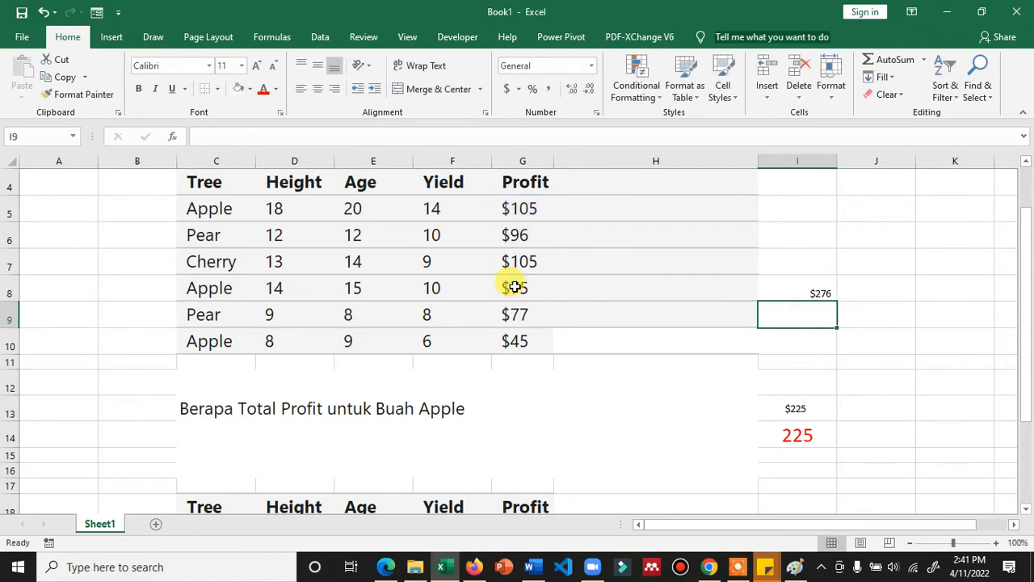
Step: Inspect the DSUM formula and its referenced ranges in I25, leaving it unedited
{"action": "scroll", "coordinate": [686, 313], "scroll_direction": "down", "scroll_amount": 4}
{"action": "left_click", "coordinate": [792, 366]}
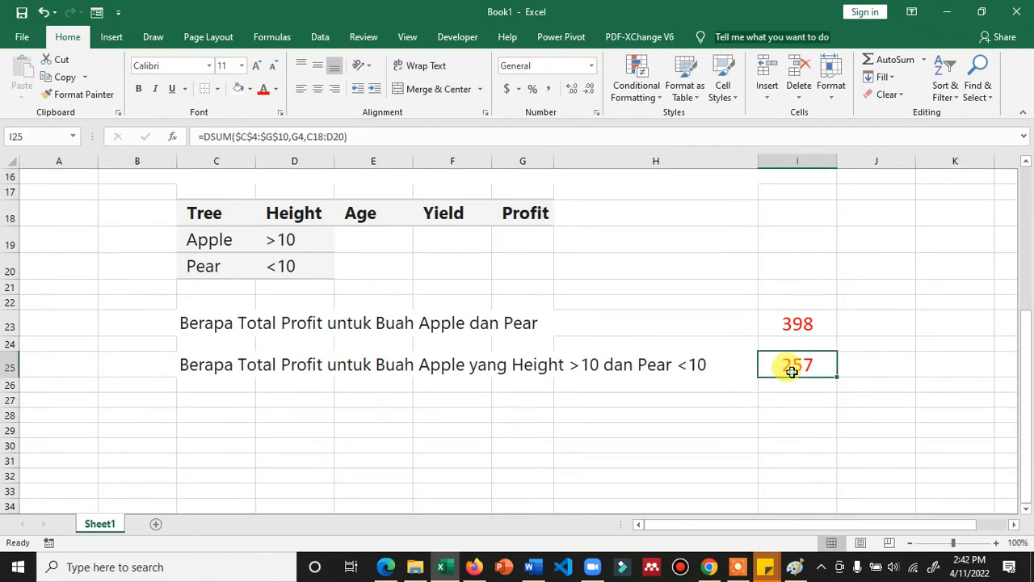
{"action": "double_click", "coordinate": [793, 368]}
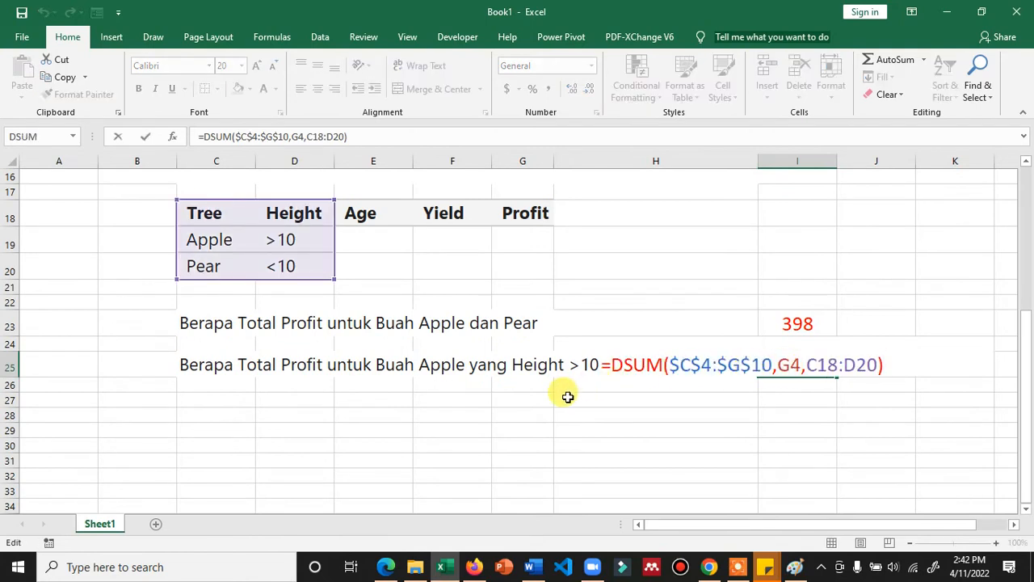
{"action": "key", "text": "Escape"}
Step: Re-enter the formula in I25 as DSUM with database $C$4:$G$10, field G4 and criteria C18:D20
{"action": "type", "text": "=dsum("}
{"action": "scroll", "coordinate": [289, 323], "scroll_direction": "up", "scroll_amount": 5}
{"action": "left_click_drag", "start_coordinate": [209, 243], "coordinate": [524, 395]}
{"action": "key", "text": "F4"}
{"action": "type", "text": ","}
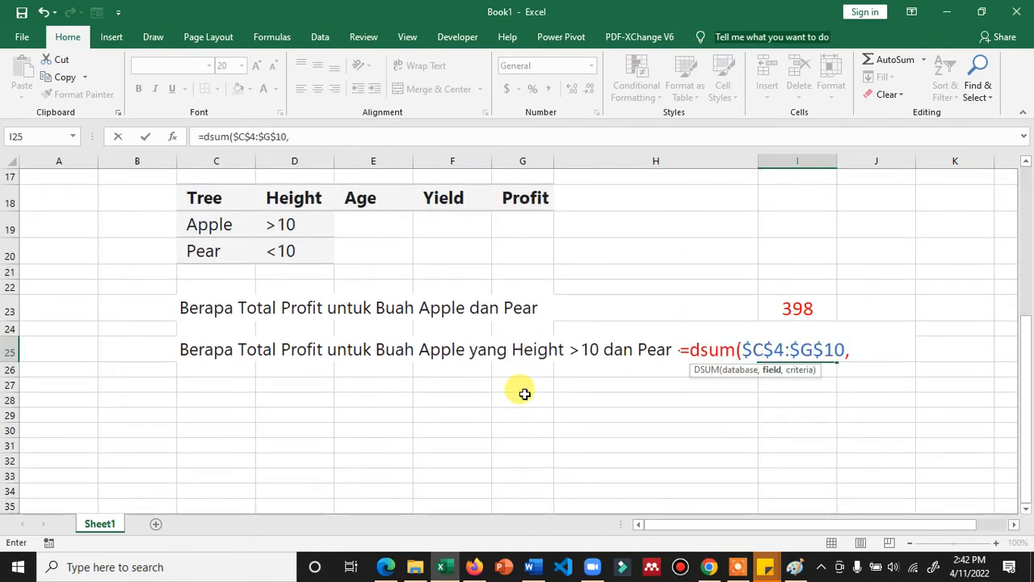
{"action": "scroll", "coordinate": [385, 355], "scroll_direction": "up", "scroll_amount": 5}
{"action": "left_click", "coordinate": [525, 240]}
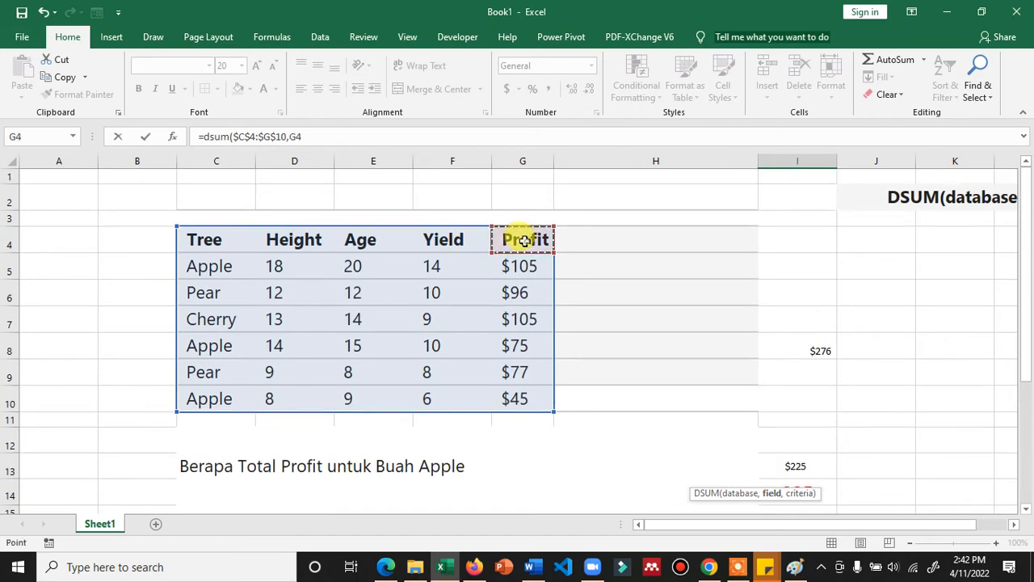
{"action": "type", "text": ","}
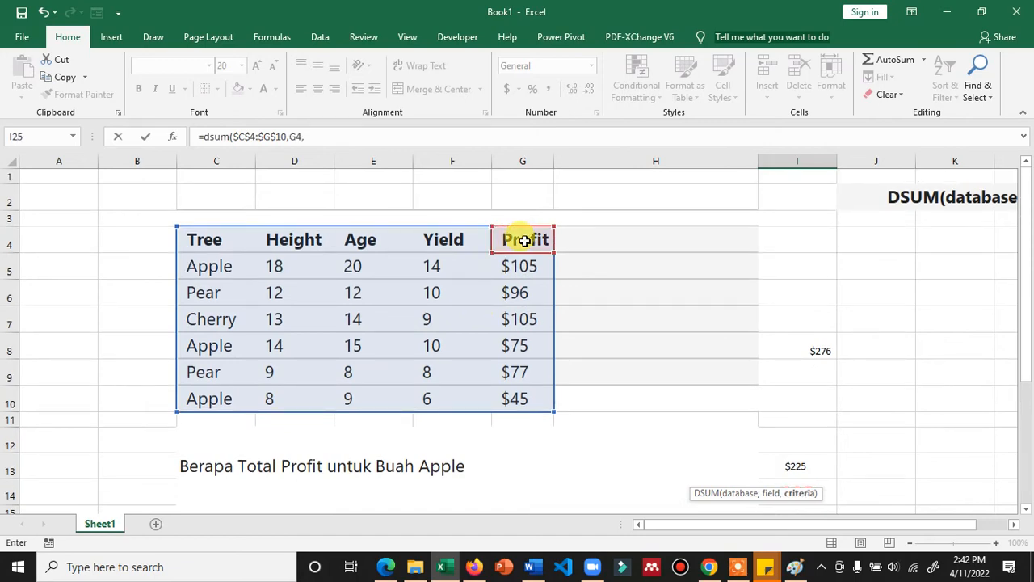
{"action": "scroll", "coordinate": [501, 280], "scroll_direction": "down", "scroll_amount": 3}
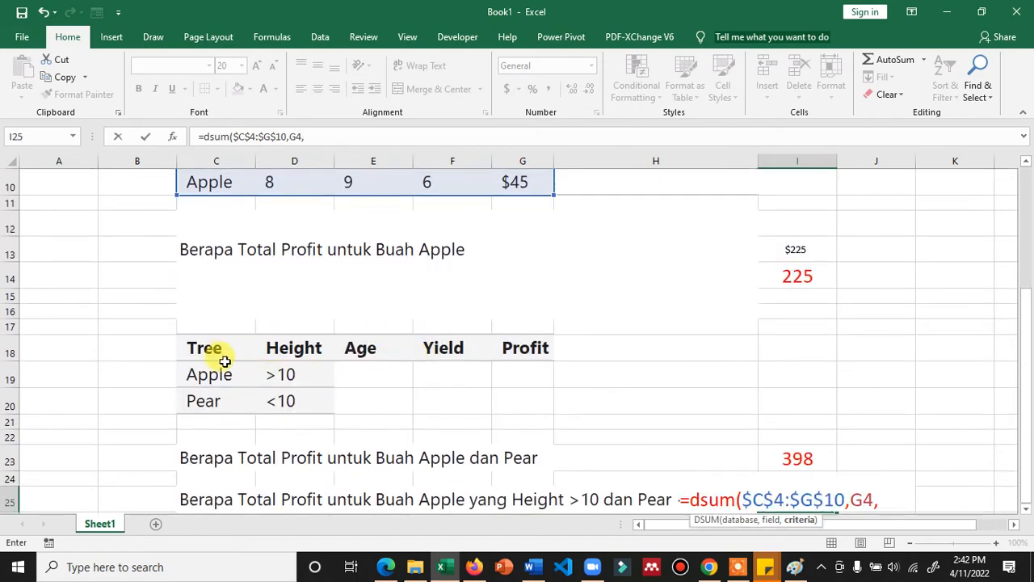
{"action": "left_click_drag", "start_coordinate": [208, 344], "coordinate": [275, 396]}
{"action": "key", "text": "Return"}
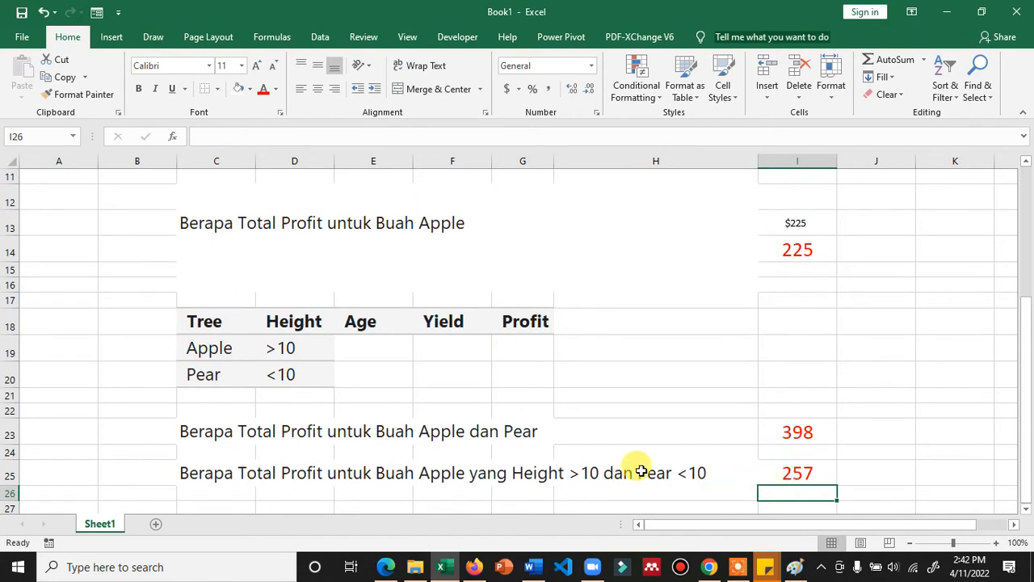
Step: Review the tree table and the Apple >10 and Pear <10 Height criteria in C19:D20
{"action": "scroll", "coordinate": [640, 470], "scroll_direction": "up", "scroll_amount": 3}
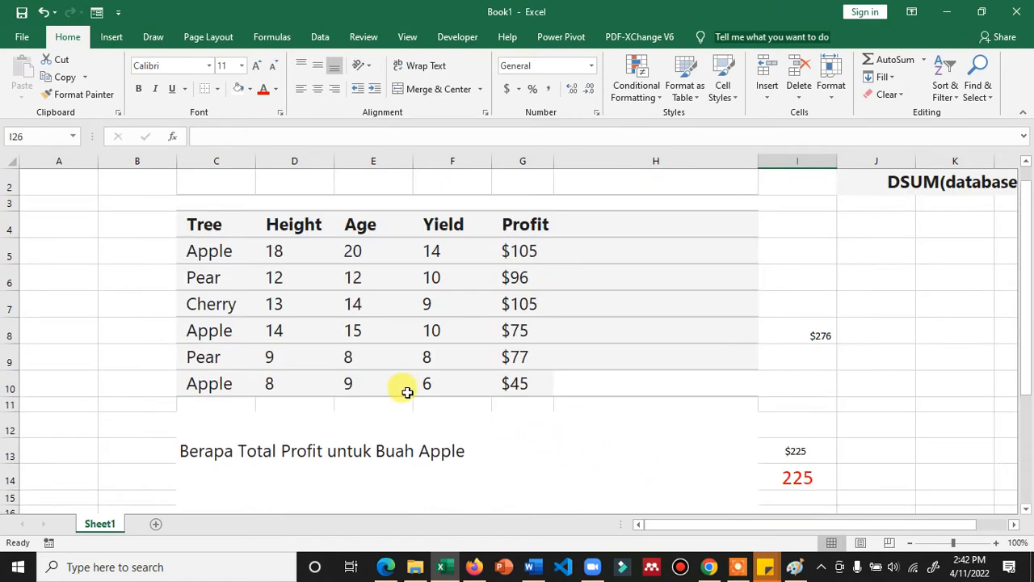
{"action": "scroll", "coordinate": [406, 392], "scroll_direction": "down", "scroll_amount": 1}
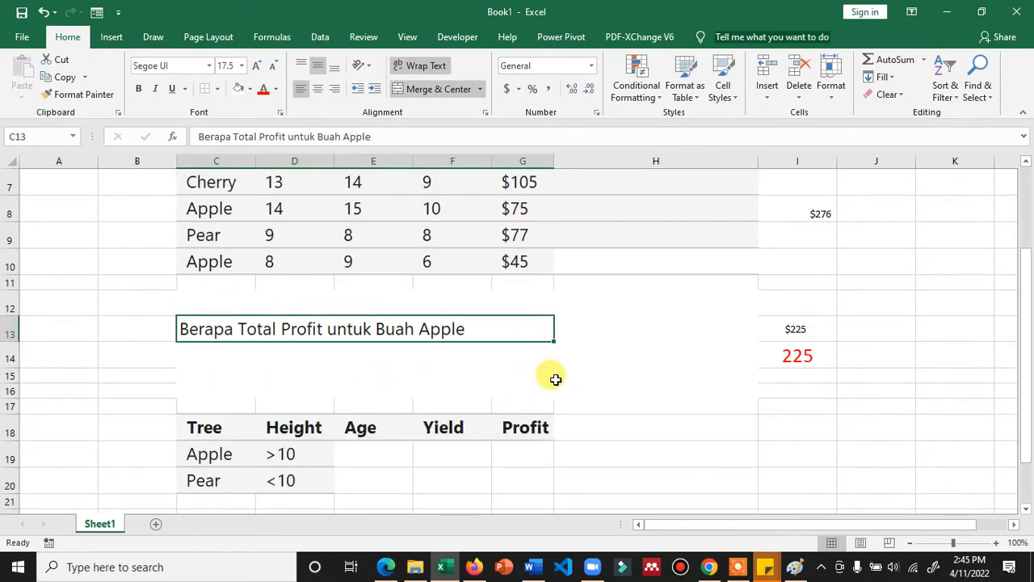
{"action": "scroll", "coordinate": [555, 378], "scroll_direction": "down", "scroll_amount": 1}
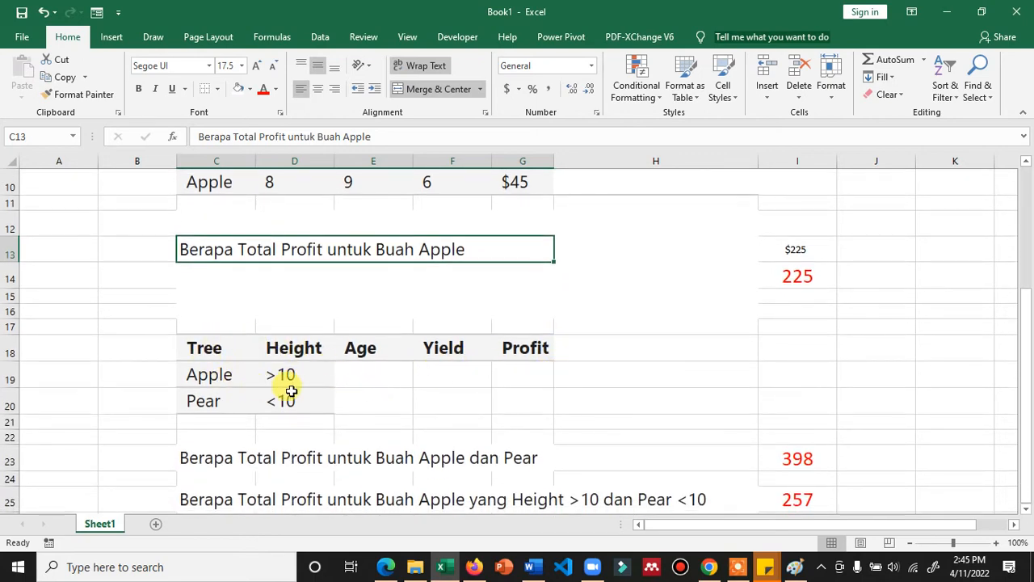
{"action": "left_click", "coordinate": [227, 373]}
{"action": "left_click", "coordinate": [280, 374]}
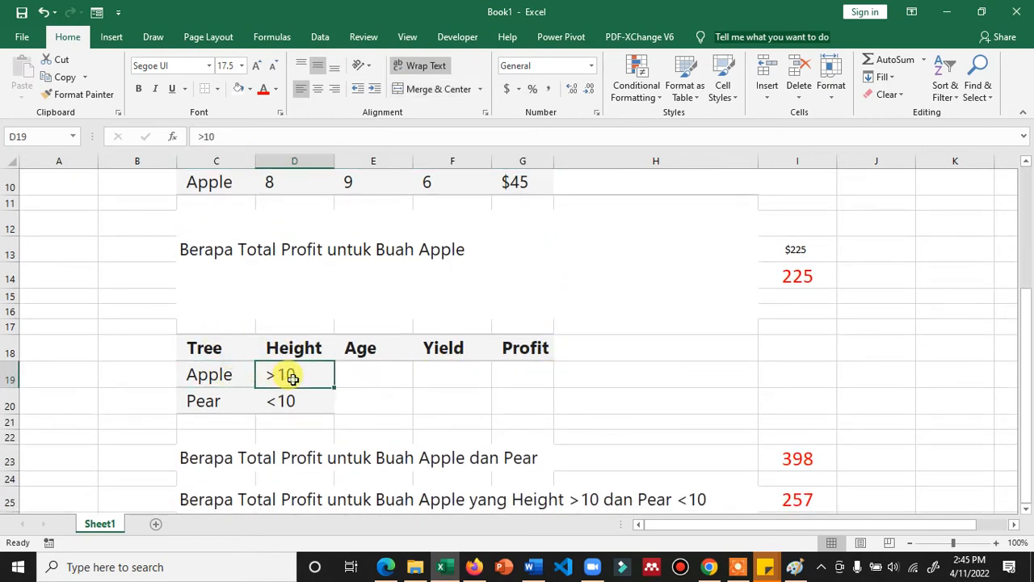
{"action": "left_click", "coordinate": [231, 398]}
{"action": "left_click", "coordinate": [300, 401]}
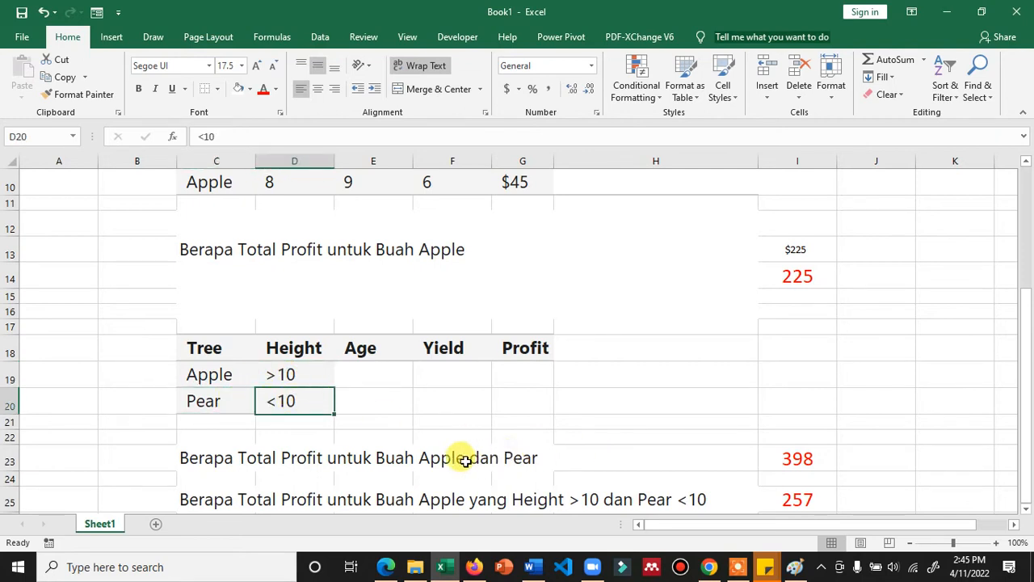
Step: Start a new DSUM formula in I25 with the tree table as the absolute database range $C$4:$G$10
{"action": "scroll", "coordinate": [307, 473], "scroll_direction": "down", "scroll_amount": 1}
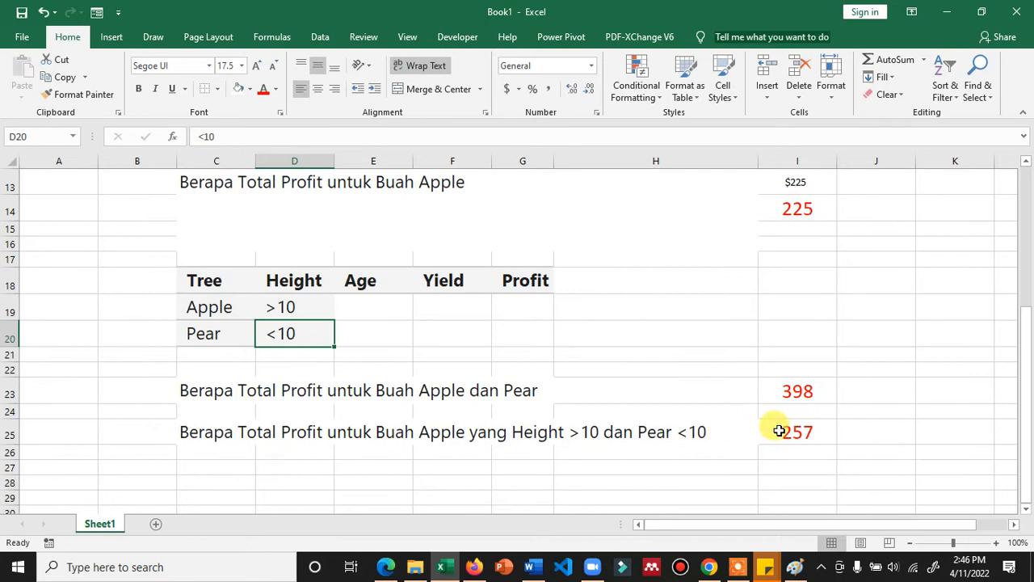
{"action": "double_click", "coordinate": [782, 430]}
{"action": "type", "text": "=DSUM"}
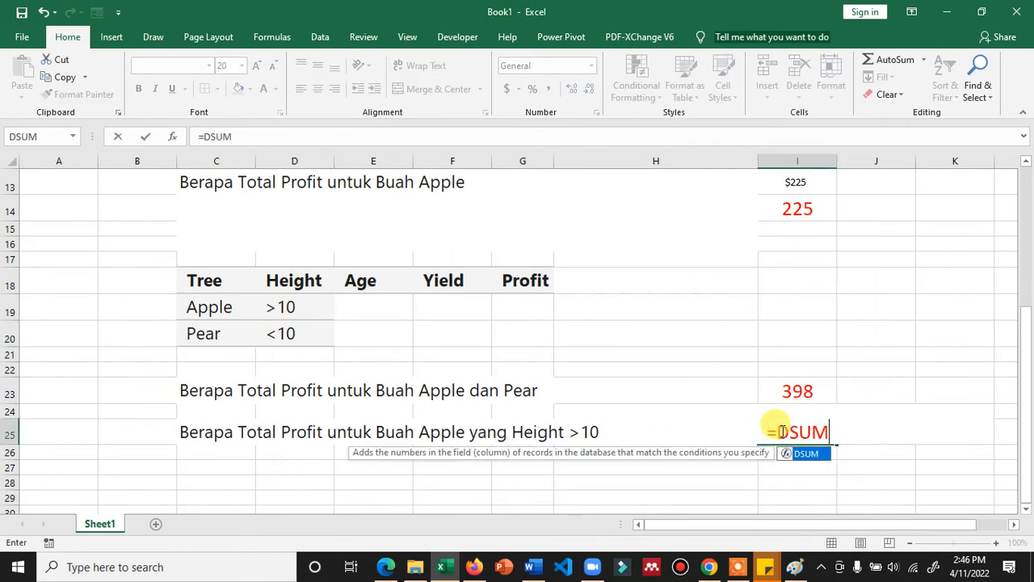
{"action": "type", "text": "("}
{"action": "scroll", "coordinate": [388, 402], "scroll_direction": "up", "scroll_amount": 3}
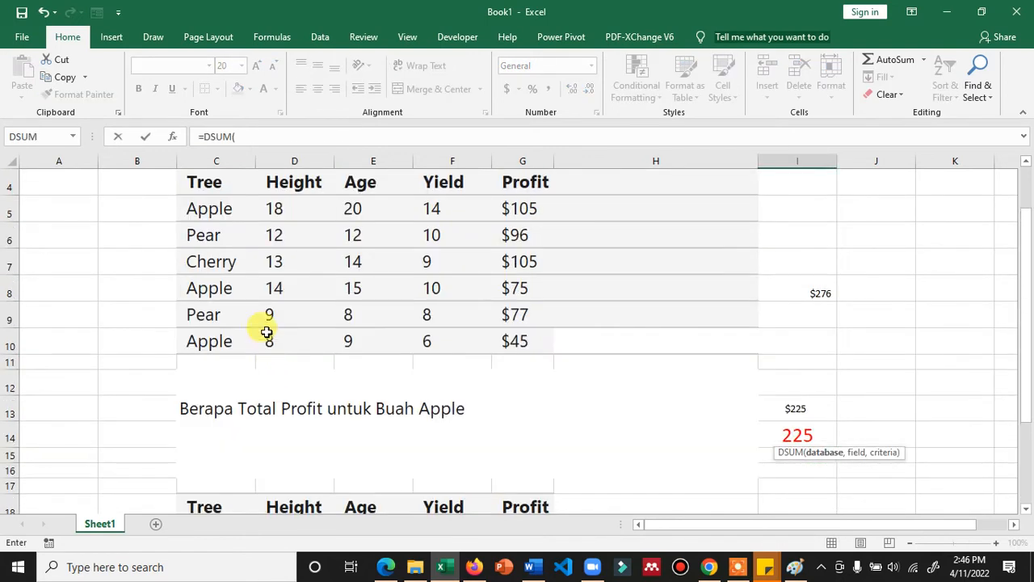
{"action": "left_click_drag", "start_coordinate": [217, 185], "coordinate": [515, 335]}
{"action": "key", "text": "F4"}
{"action": "type", "text": ","}
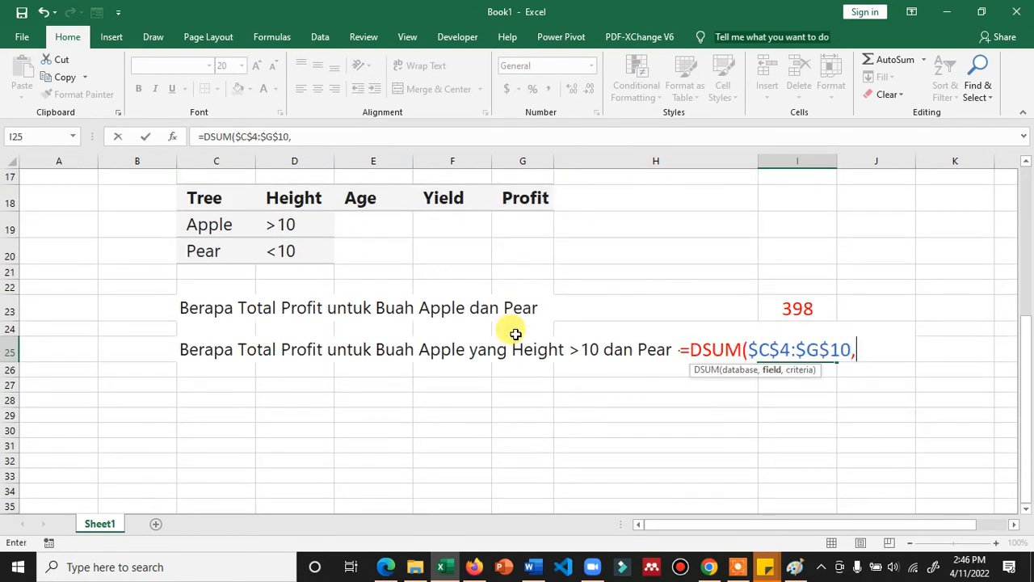
Step: Complete the I25 DSUM formula with the Profit header G4 as field and C18:D20 as criteria
{"action": "scroll", "coordinate": [458, 315], "scroll_direction": "up", "scroll_amount": 5}
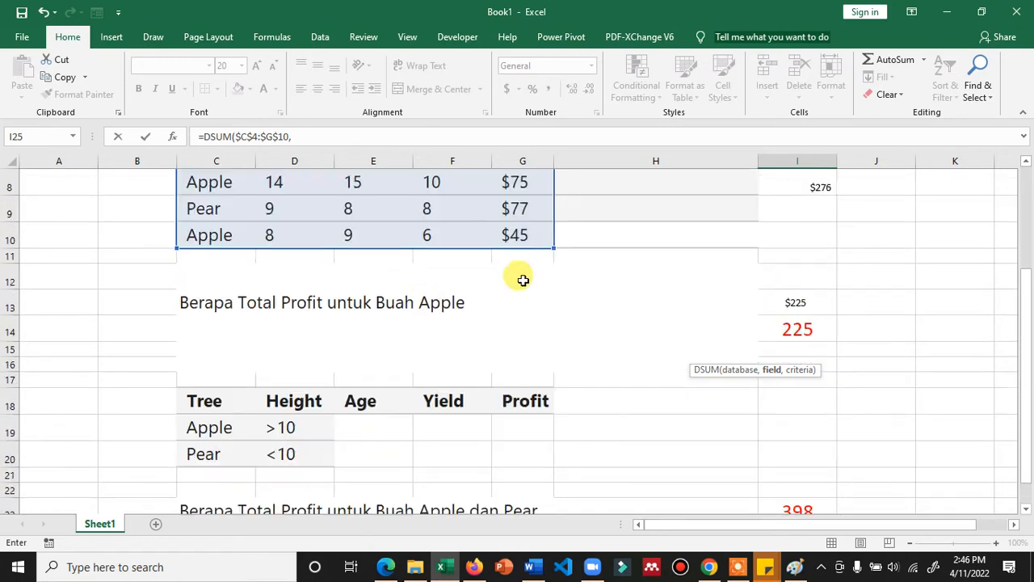
{"action": "left_click", "coordinate": [538, 226]}
{"action": "type", "text": ","}
{"action": "scroll", "coordinate": [541, 385], "scroll_direction": "down", "scroll_amount": 2}
{"action": "scroll", "coordinate": [541, 386], "scroll_direction": "down", "scroll_amount": 1}
{"action": "left_click_drag", "start_coordinate": [242, 396], "coordinate": [290, 455]}
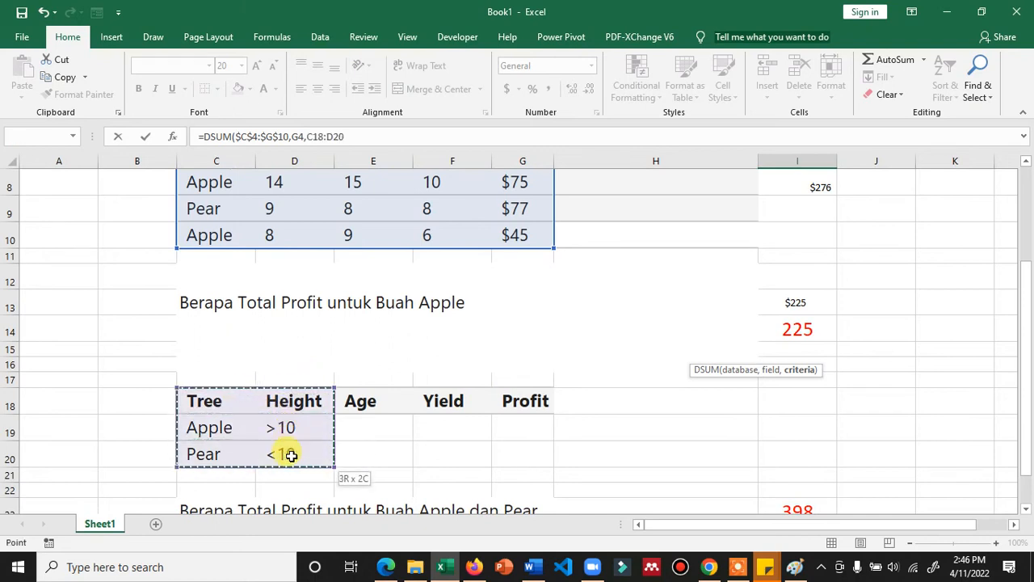
{"action": "key", "text": "Return"}
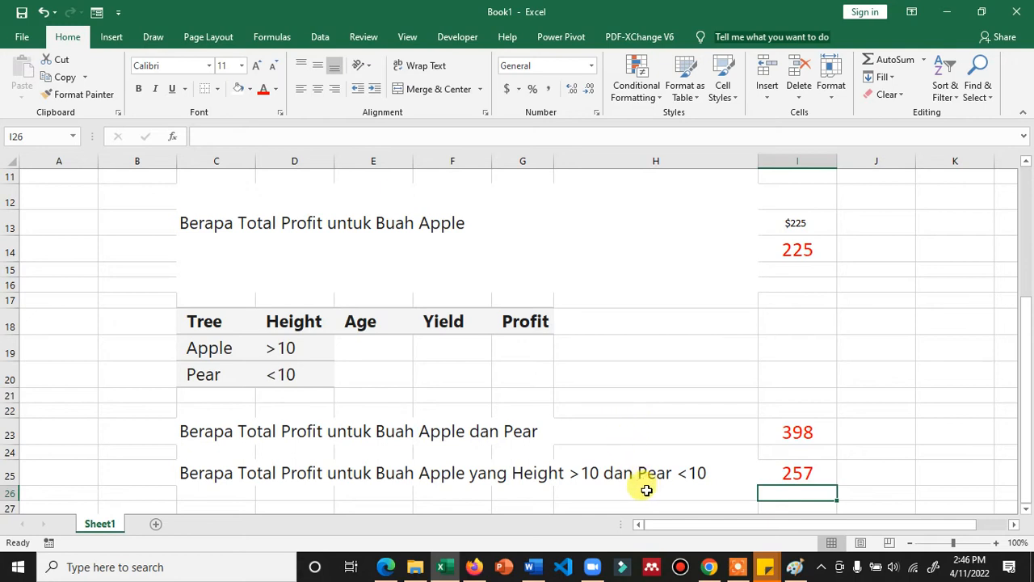
Step: Select the Profit values of the Apple rows taller than 10, G5 and G8, and check the Pear criterion against the table
{"action": "scroll", "coordinate": [489, 433], "scroll_direction": "up", "scroll_amount": 3}
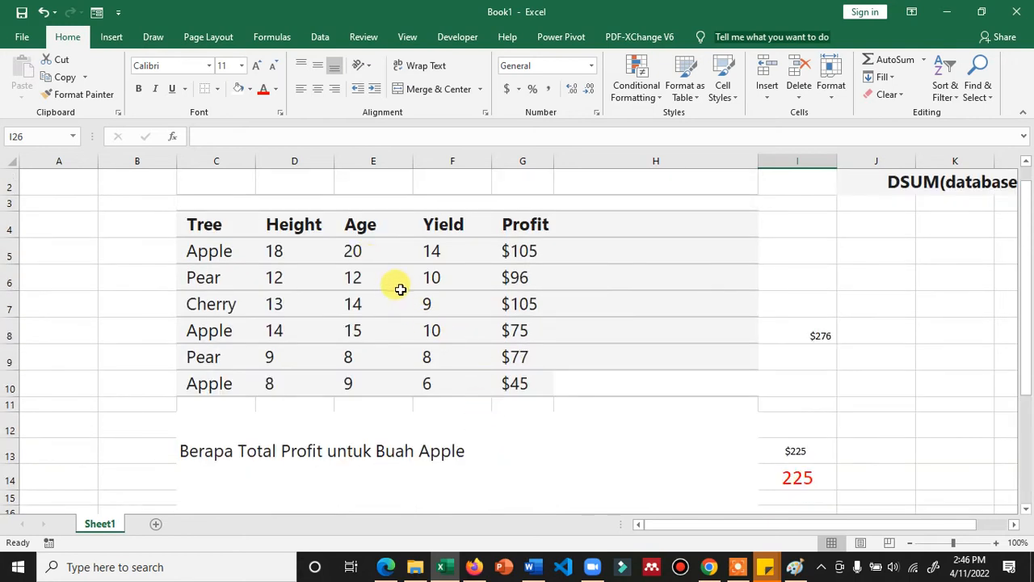
{"action": "left_click", "coordinate": [506, 253]}
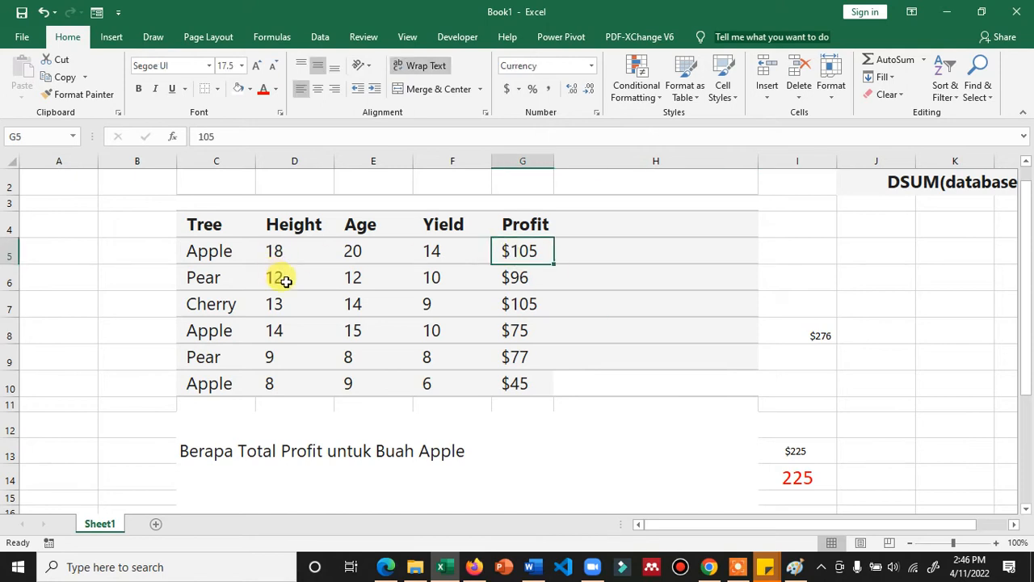
{"action": "left_click", "coordinate": [509, 329], "text": "ctrl"}
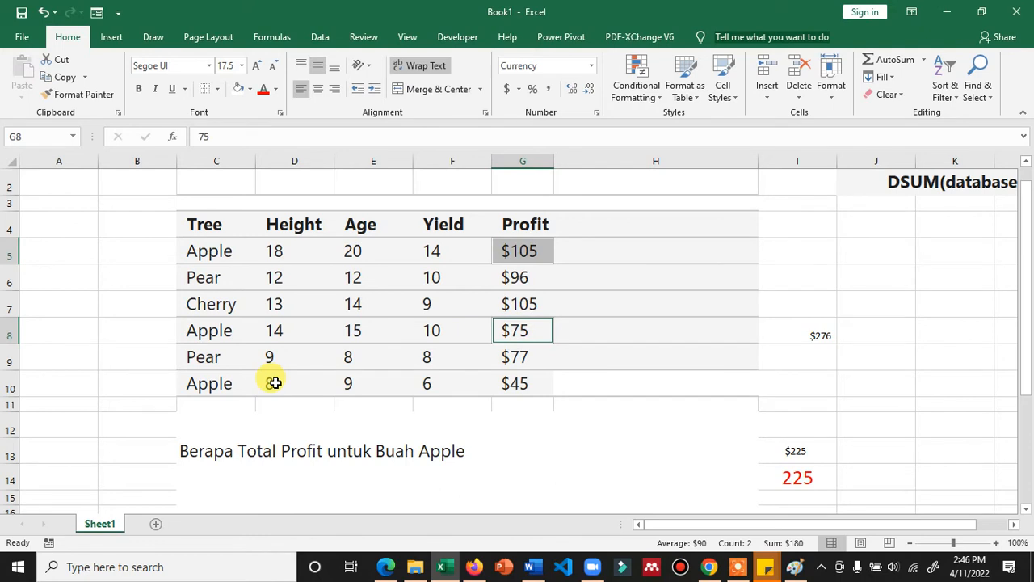
{"action": "scroll", "coordinate": [275, 383], "scroll_direction": "down", "scroll_amount": 4}
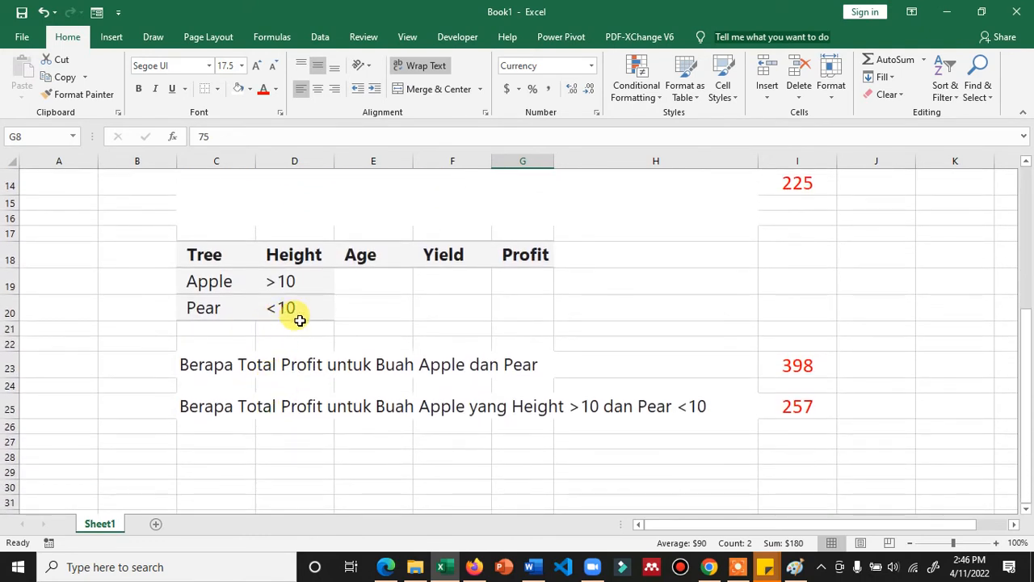
{"action": "scroll", "coordinate": [299, 319], "scroll_direction": "up", "scroll_amount": 4}
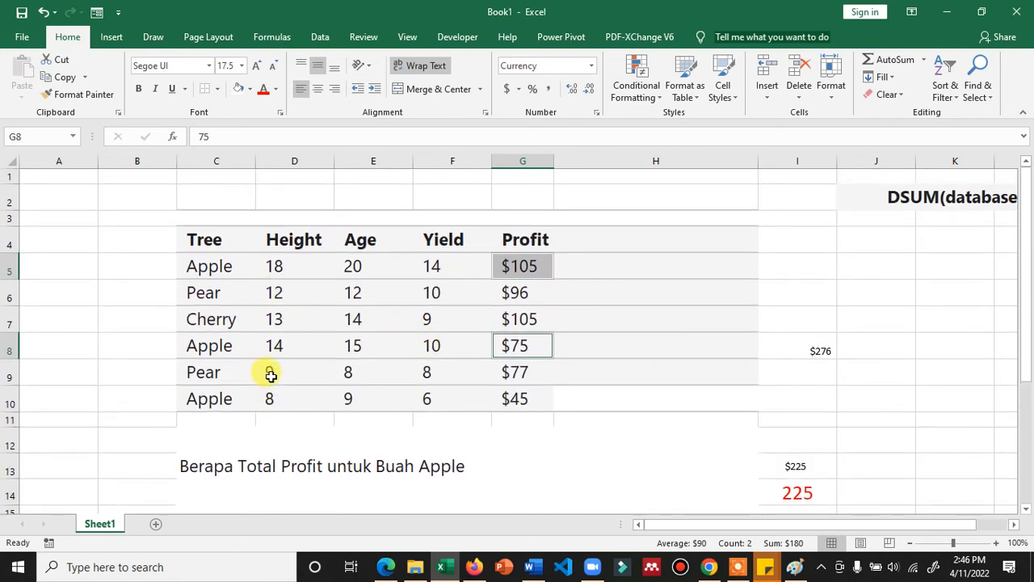
{"action": "left_click", "coordinate": [502, 293], "text": "ctrl"}
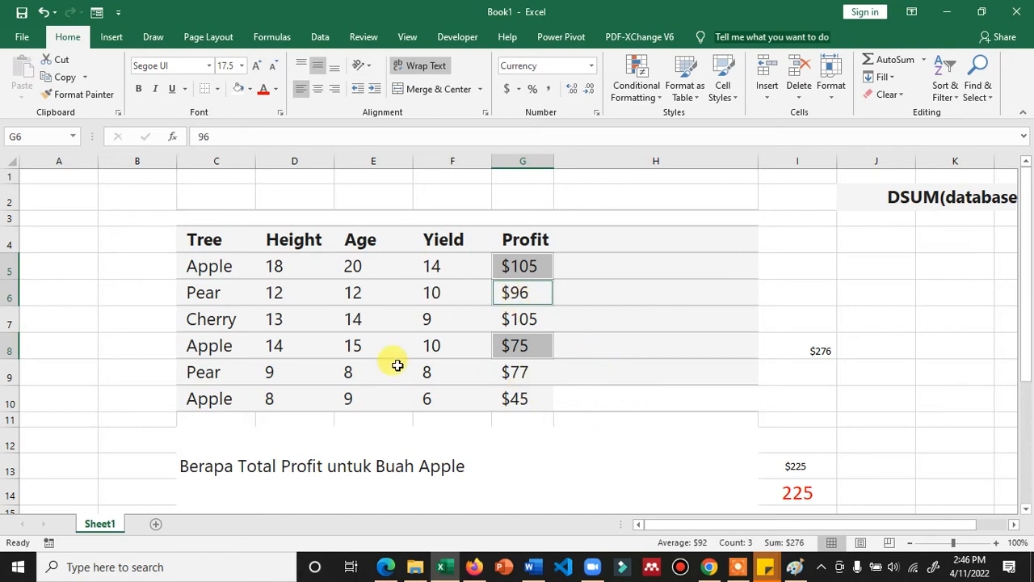
{"action": "left_click", "coordinate": [511, 292], "text": "ctrl"}
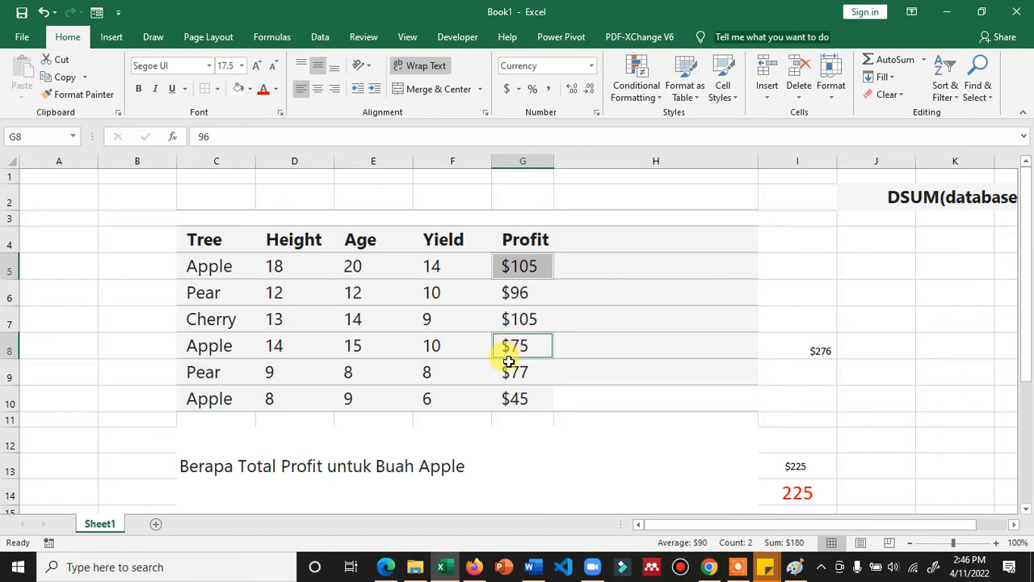
Step: Select the Profit cells G5, G8 and G9 and compare their sum with the DSUM result in I25
{"action": "left_click", "coordinate": [527, 267]}
{"action": "left_click", "coordinate": [518, 346], "text": "ctrl"}
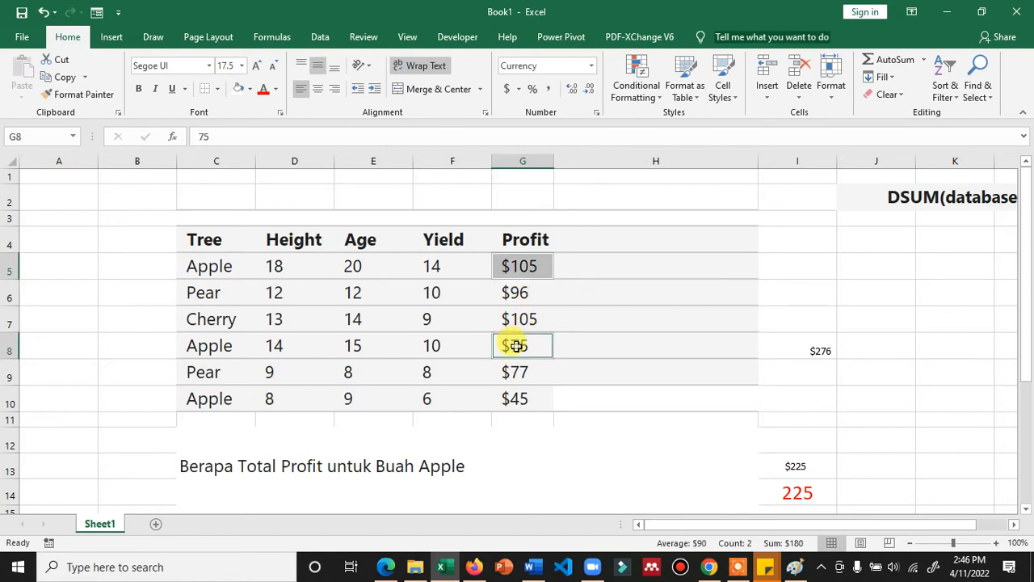
{"action": "left_click", "coordinate": [517, 368], "text": "ctrl"}
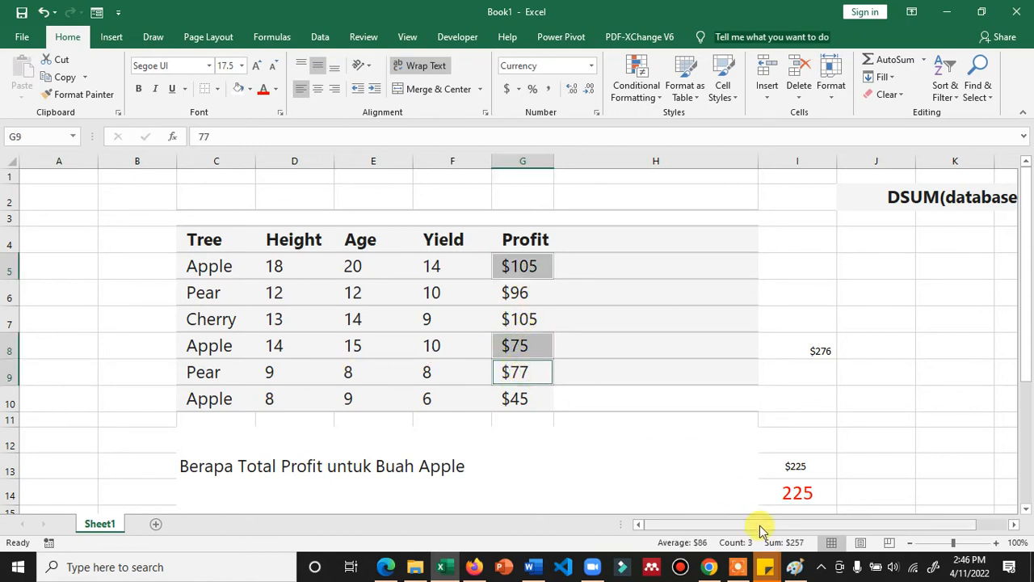
{"action": "scroll", "coordinate": [683, 457], "scroll_direction": "down", "scroll_amount": 5}
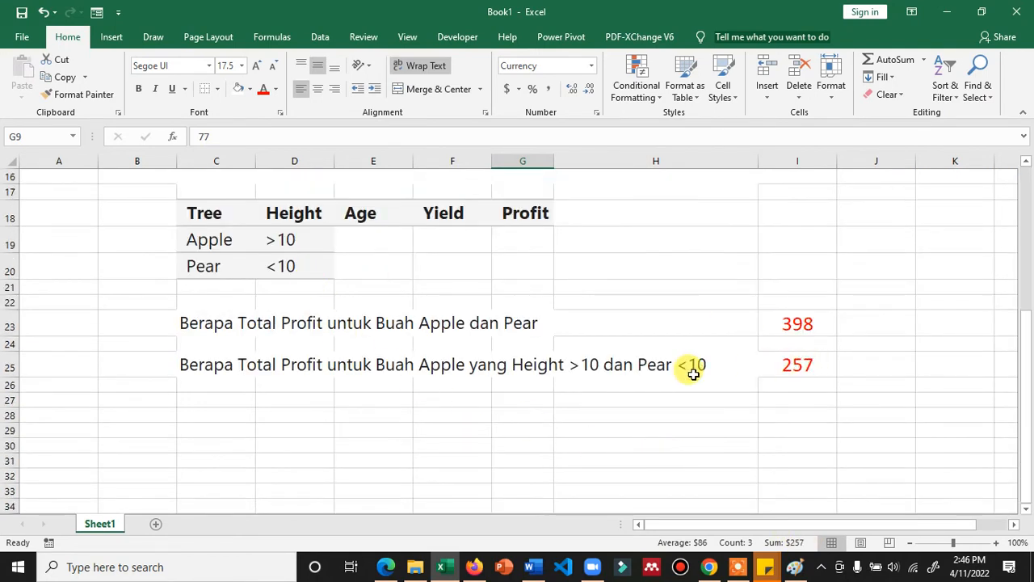
Step: Change the Pear Height criterion in D20 to >10
{"action": "left_click", "coordinate": [308, 265]}
{"action": "type", "text": ">"}
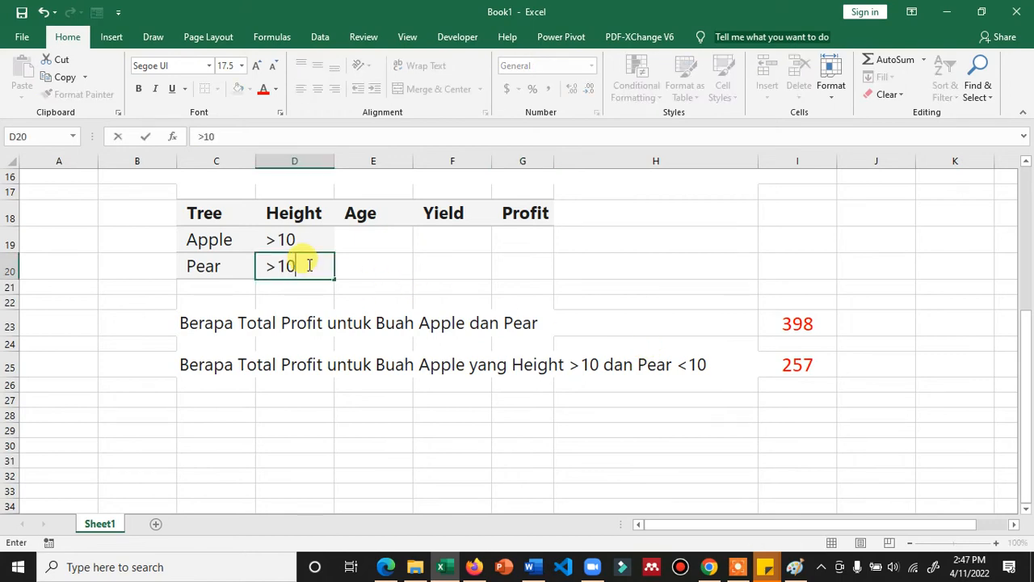
{"action": "key", "text": "Return"}
Step: Select the Profit cells G5, G6 and G8 and compare their sum with I8 and the DSUM result in I25
{"action": "scroll", "coordinate": [330, 323], "scroll_direction": "up", "scroll_amount": 5}
{"action": "scroll", "coordinate": [409, 359], "scroll_direction": "up", "scroll_amount": 1}
{"action": "left_click", "coordinate": [510, 265]}
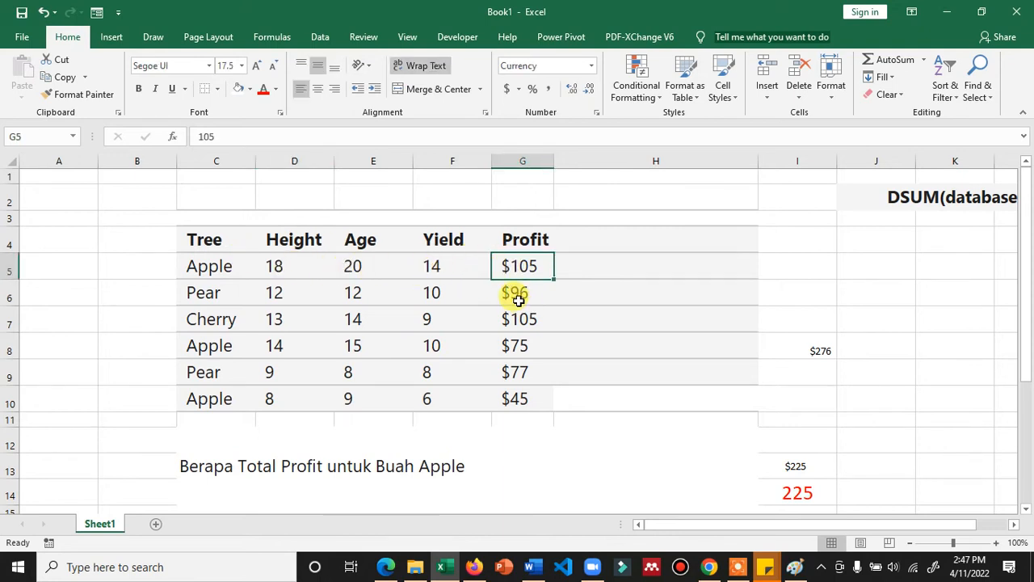
{"action": "left_click", "coordinate": [517, 297], "text": "ctrl"}
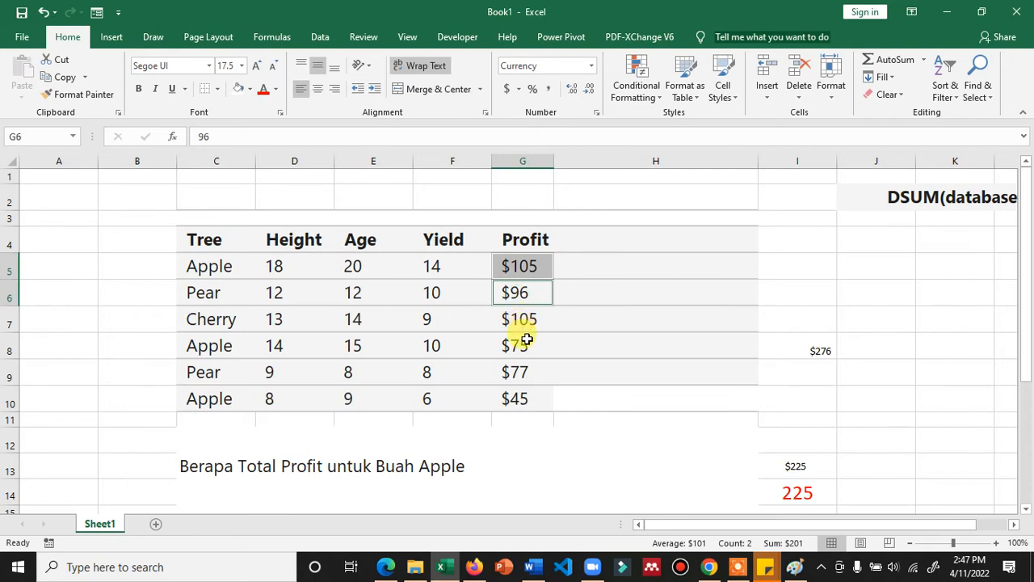
{"action": "left_click", "coordinate": [526, 345], "text": "ctrl"}
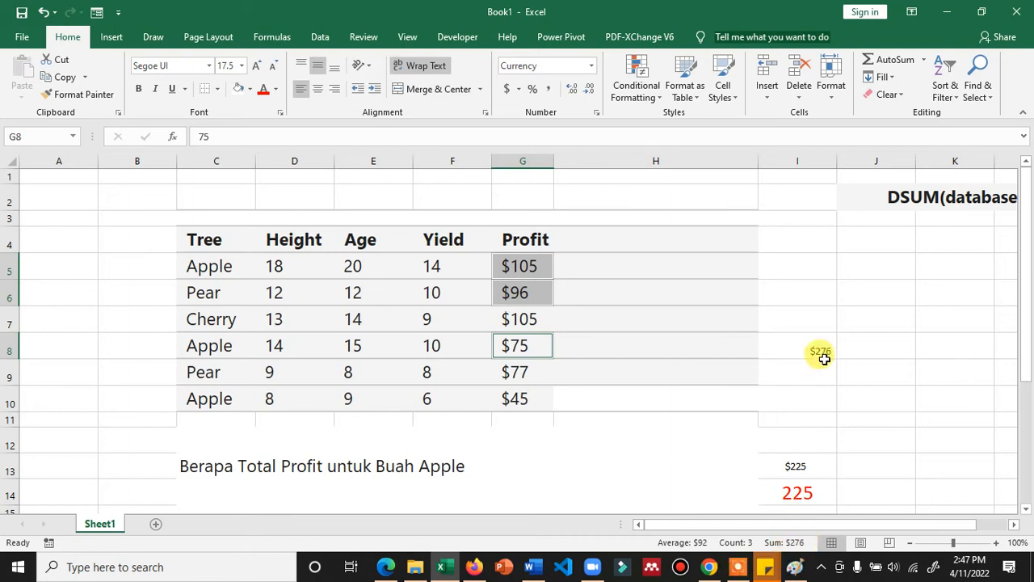
{"action": "scroll", "coordinate": [817, 363], "scroll_direction": "down", "scroll_amount": 4}
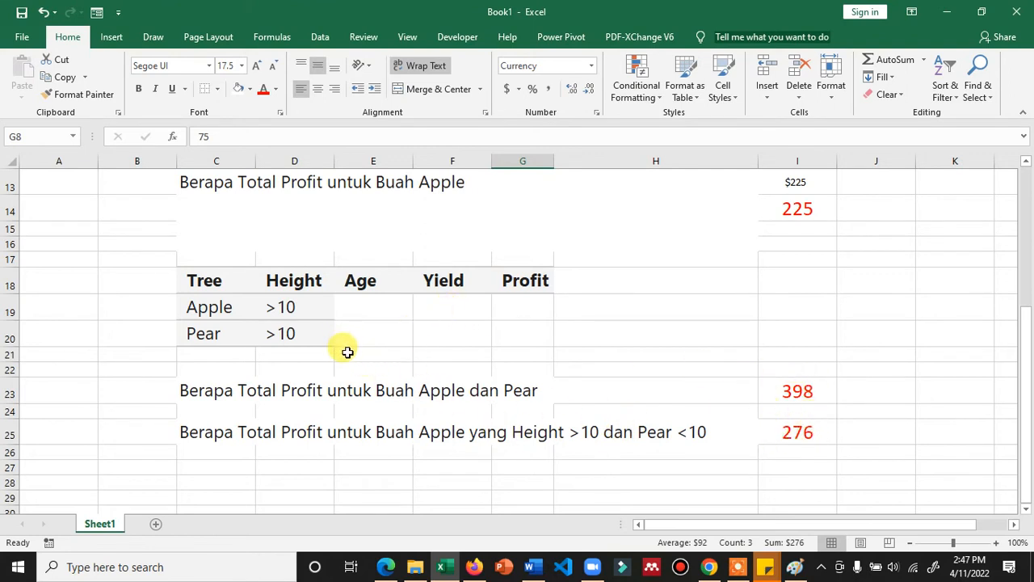
{"action": "scroll", "coordinate": [346, 353], "scroll_direction": "up", "scroll_amount": 3}
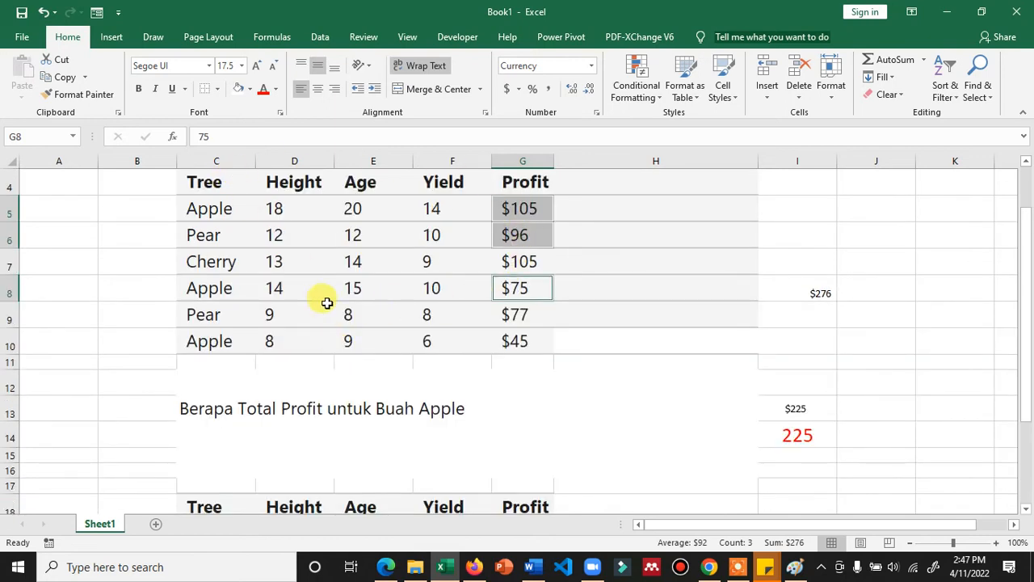
Step: Enter the Age criterion <10 for the Apple row in E19 of the criteria table
{"action": "left_click", "coordinate": [441, 363]}
{"action": "scroll", "coordinate": [393, 327], "scroll_direction": "down", "scroll_amount": 1}
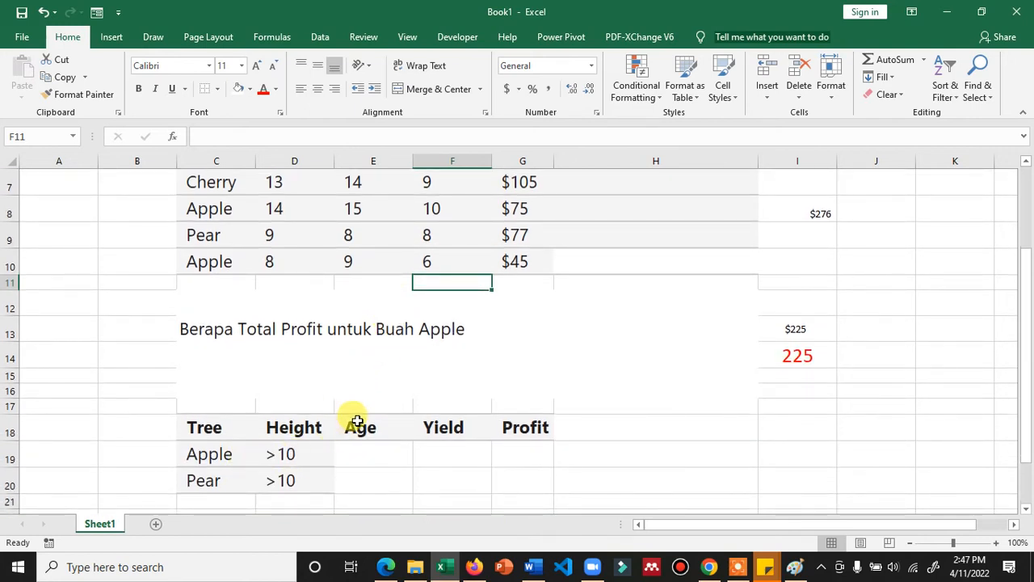
{"action": "scroll", "coordinate": [356, 421], "scroll_direction": "up", "scroll_amount": 1}
{"action": "scroll", "coordinate": [363, 433], "scroll_direction": "down", "scroll_amount": 1}
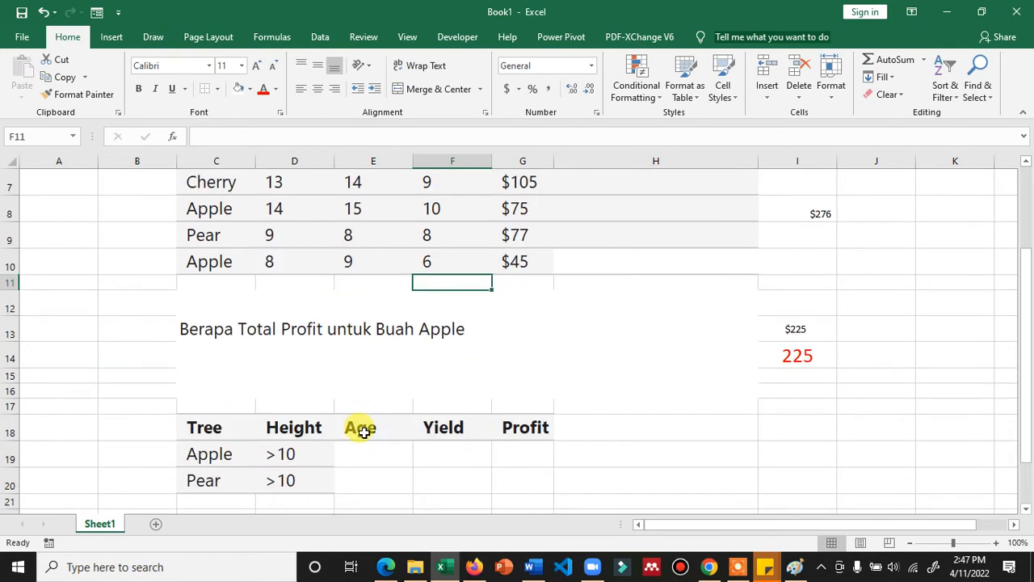
{"action": "left_click", "coordinate": [374, 455]}
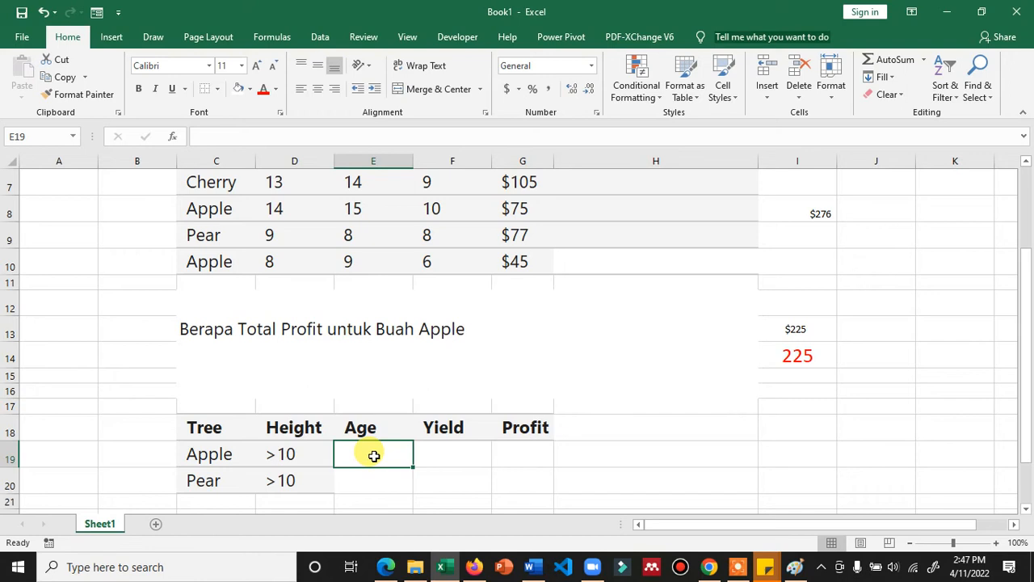
{"action": "type", "text": "<1"}
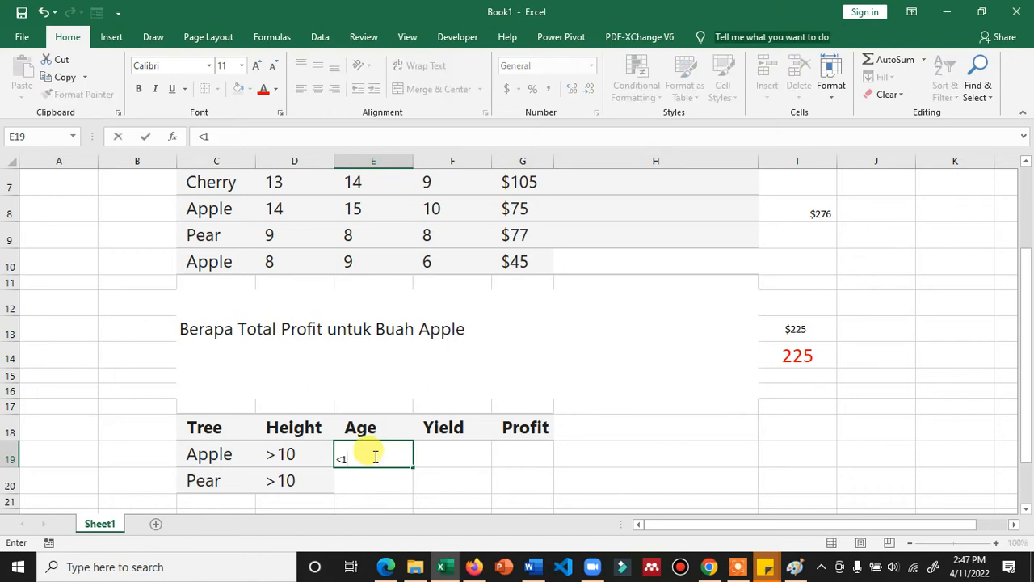
{"action": "type", "text": "0"}
{"action": "key", "text": "Left"}
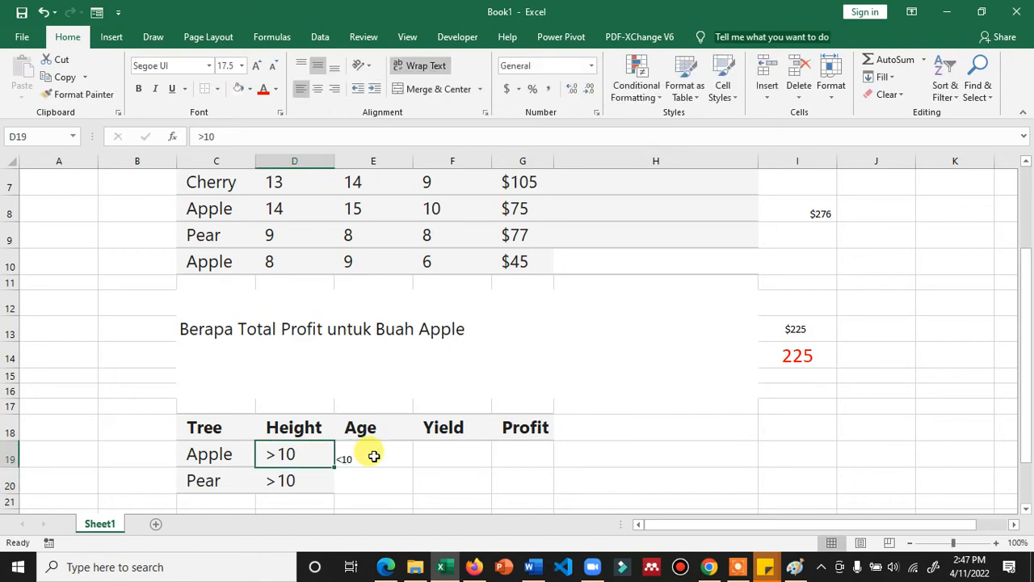
Step: Copy the formatted Height criterion from D19 into E19 and change it to <10
{"action": "key", "text": "Down"}
{"action": "key", "text": "Up"}
{"action": "key", "text": "ctrl+c"}
{"action": "key", "text": "Right"}
{"action": "key", "text": "Return"}
{"action": "double_click", "coordinate": [373, 455]}
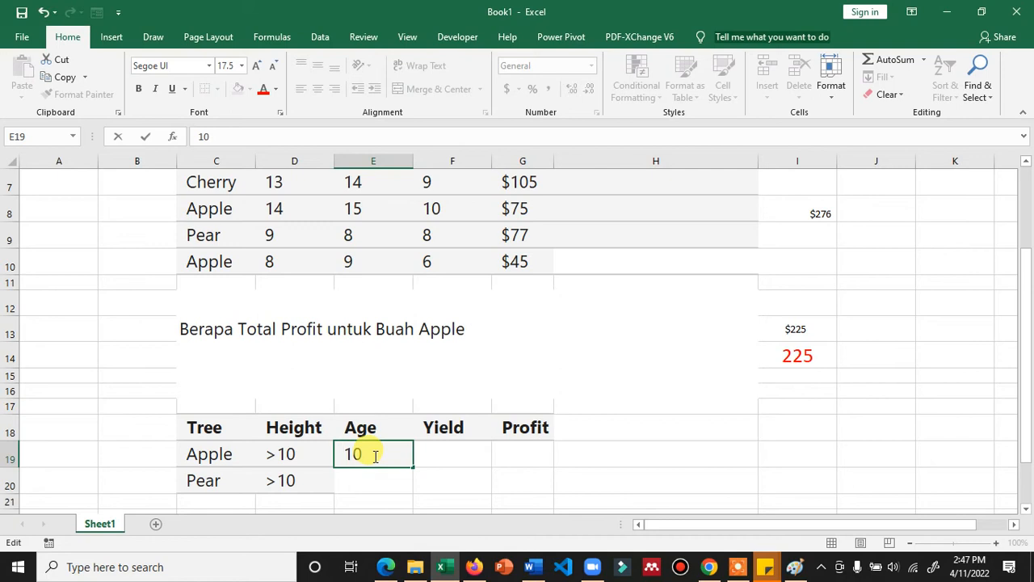
{"action": "type", "text": "<"}
{"action": "key", "text": "Return"}
Step: Copy the question text from C25 to the row starting at C28
{"action": "scroll", "coordinate": [373, 455], "scroll_direction": "down", "scroll_amount": 3}
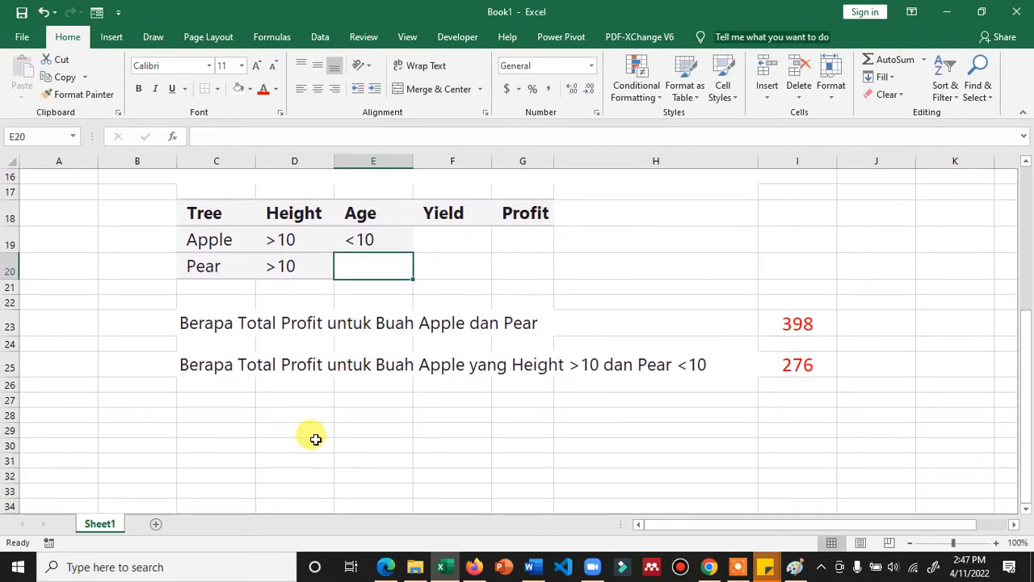
{"action": "left_click", "coordinate": [212, 373]}
{"action": "key", "text": "ctrl+c"}
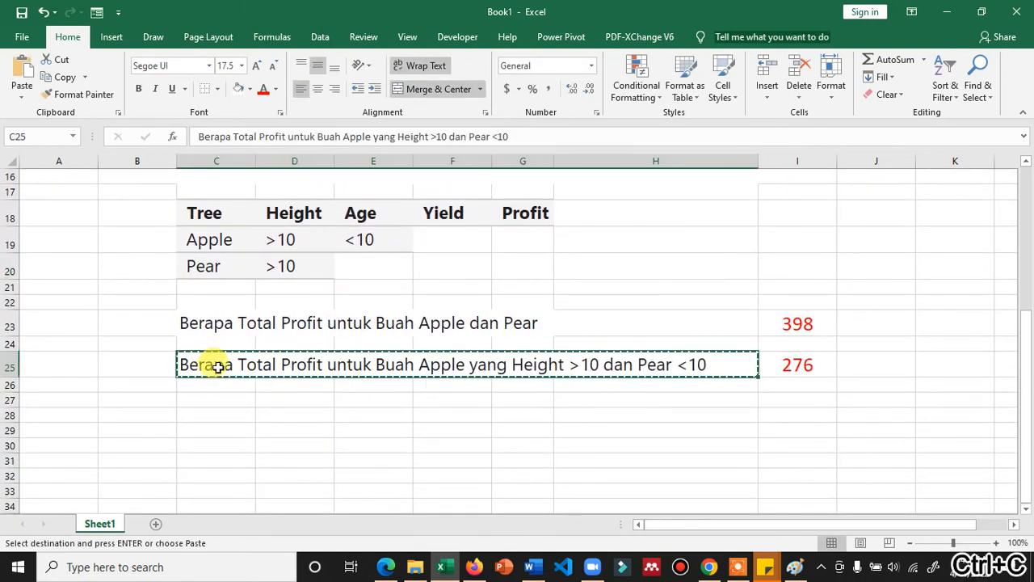
{"action": "key", "text": "Down"}
{"action": "key", "text": "Down"}
{"action": "key", "text": "Down"}
{"action": "key", "text": "Return"}
Step: Edit the question in C28 to end with "Height >10 dan Age <10 Serta Pear Height <10"
{"action": "key", "text": "Right"}
{"action": "key", "text": "Left"}
{"action": "key", "text": "F2"}
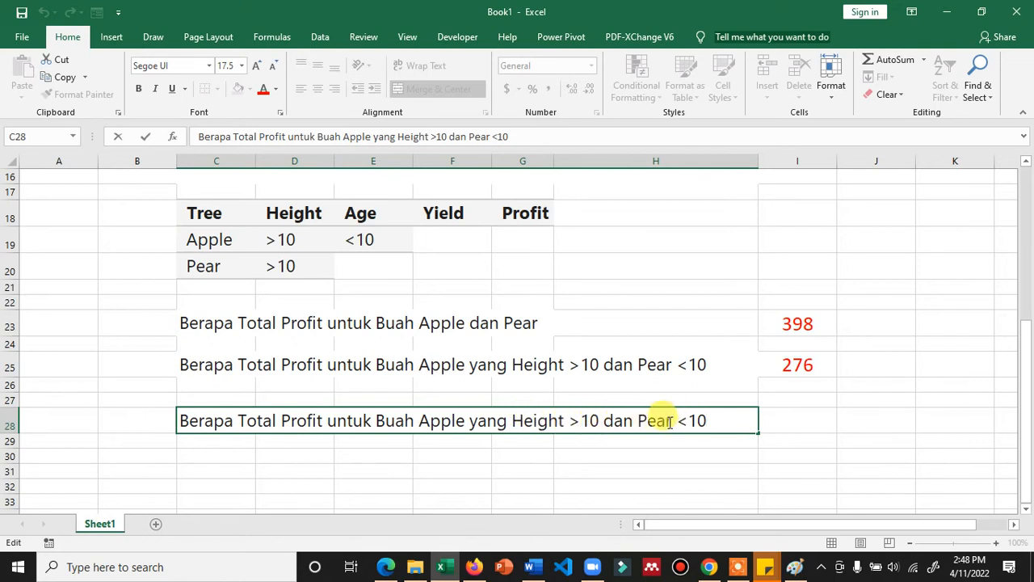
{"action": "left_click", "coordinate": [601, 424]}
{"action": "type", "text": "dan"}
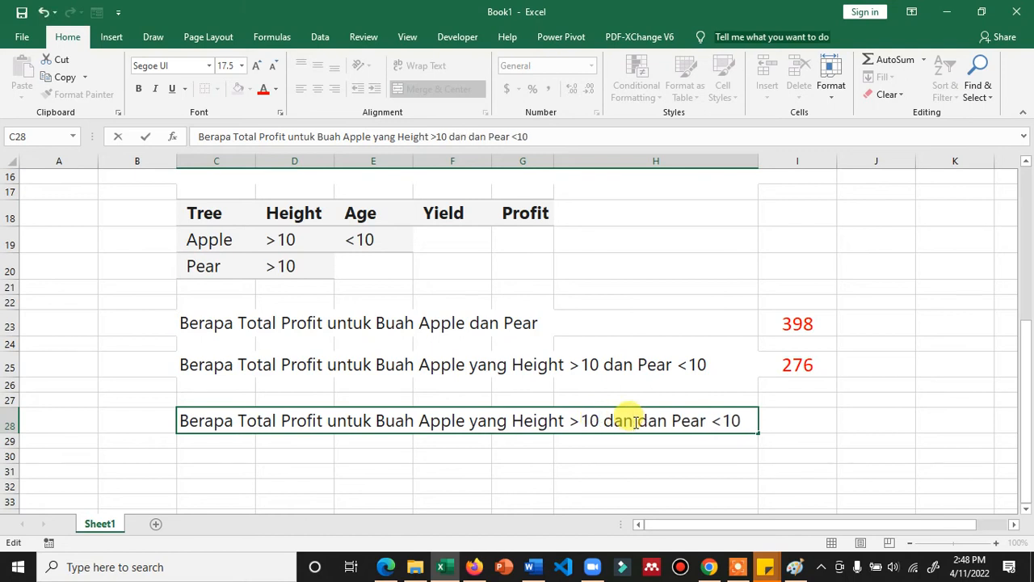
{"action": "type", "text": " Age  "}
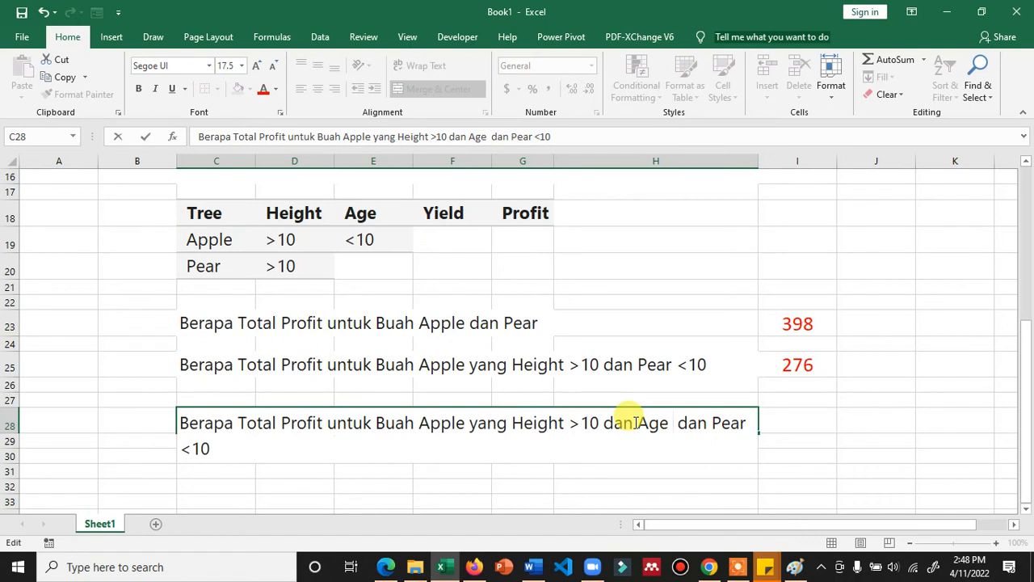
{"action": "type", "text": "<10"}
{"action": "key", "text": "shift+Right"}
{"action": "key", "text": "shift+Right"}
{"action": "key", "text": "shift+Right"}
{"action": "type", "text": "Sert"}
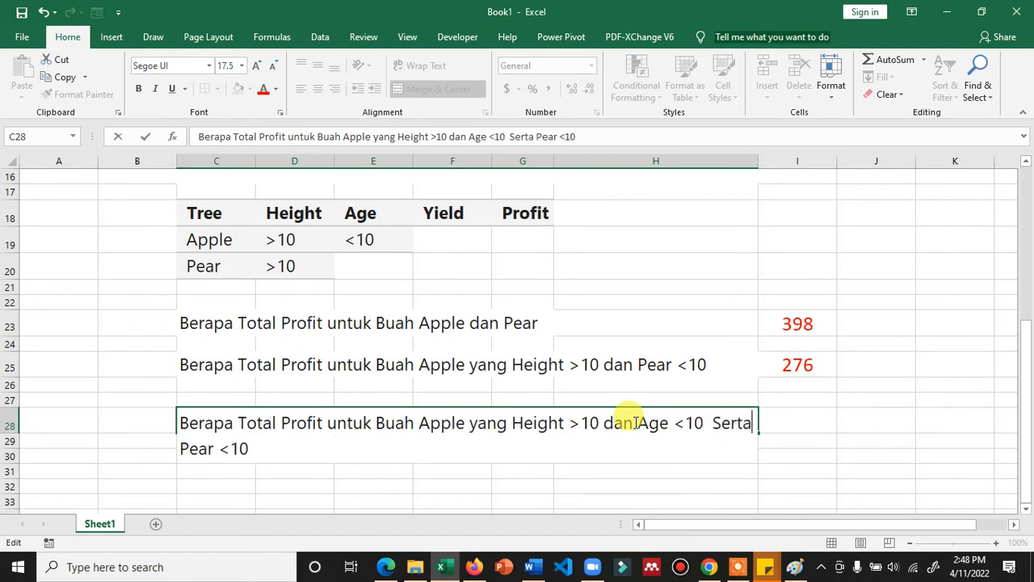
{"action": "key", "text": "ctrl+Right"}
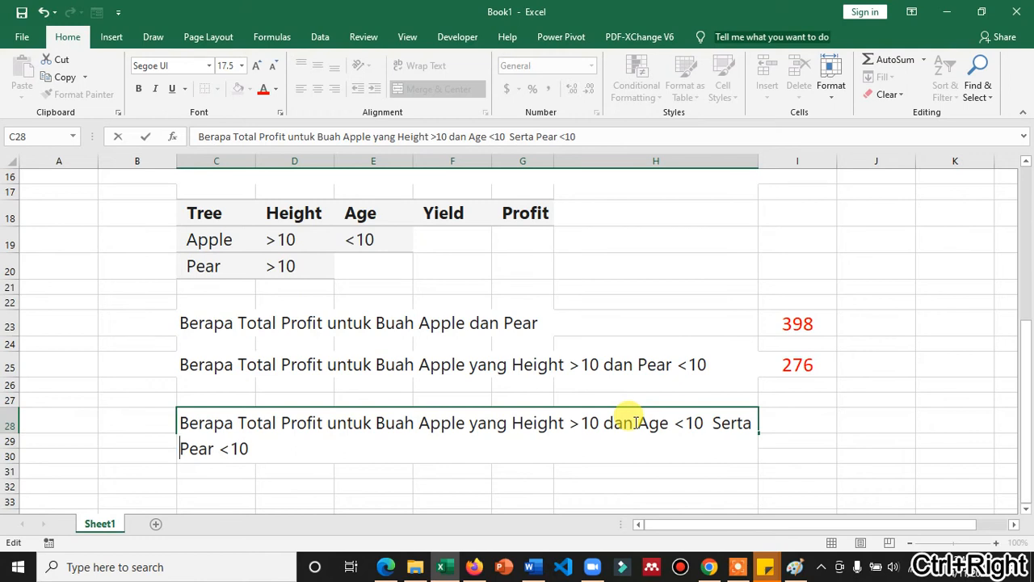
{"action": "type", "text": "Height"}
{"action": "key", "text": "Return"}
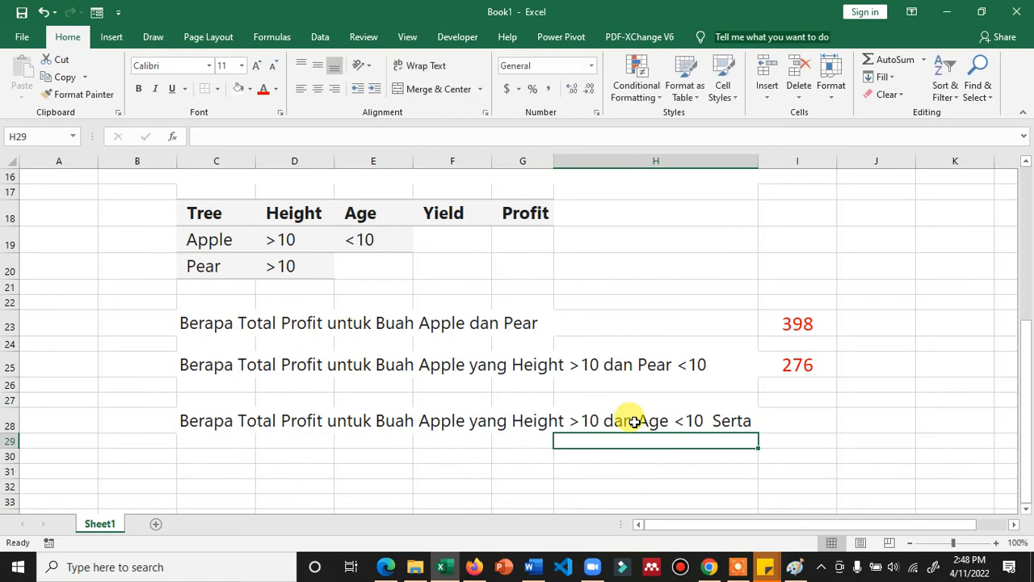
Step: Widen column H and shrink column B to almost nothing so the whole C28 question fits on one line
{"action": "left_click", "coordinate": [685, 424]}
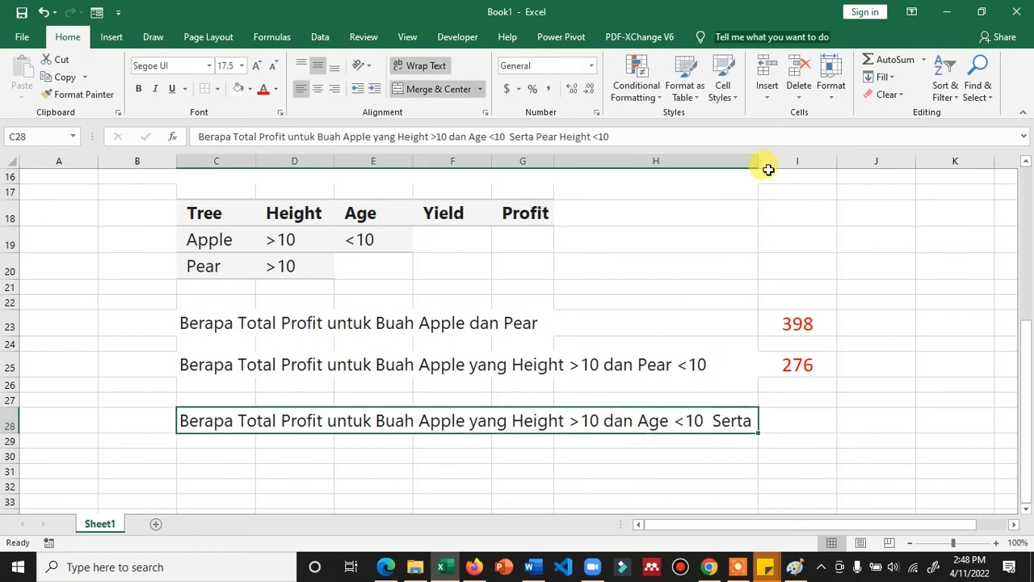
{"action": "left_click_drag", "start_coordinate": [757, 154], "coordinate": [850, 155]}
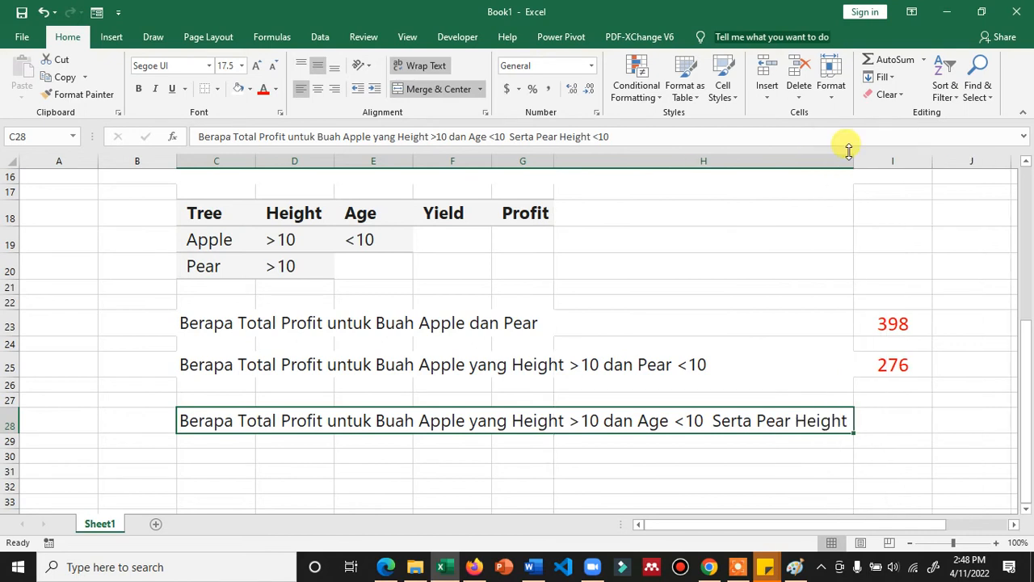
{"action": "left_click_drag", "start_coordinate": [176, 161], "coordinate": [102, 178]}
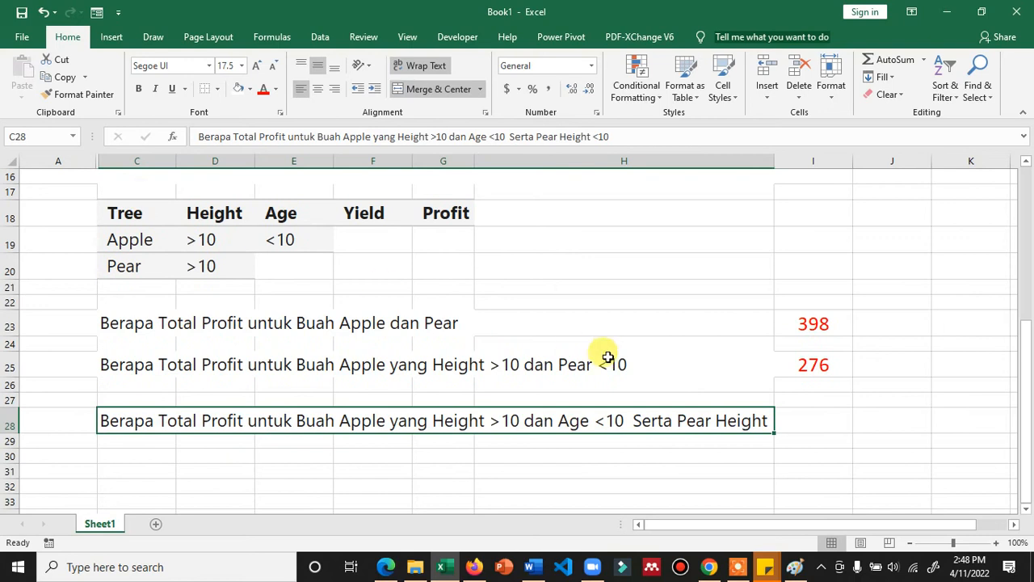
{"action": "left_click_drag", "start_coordinate": [771, 163], "coordinate": [836, 162]}
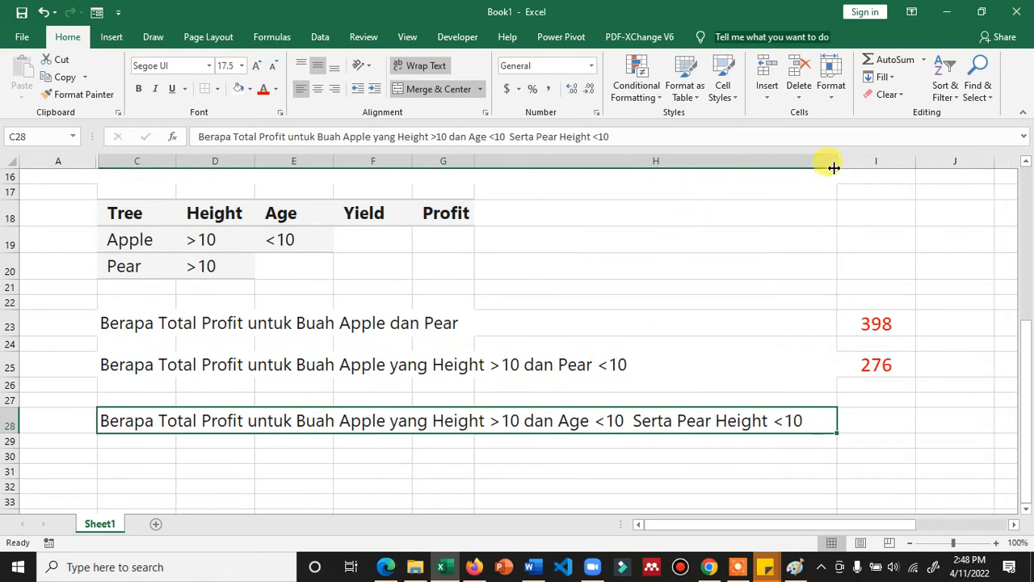
Step: Enter =DSUM($C$4:$G$10,G4,C18:G20) in I28 to total the profit for the question in row 28
{"action": "left_click", "coordinate": [866, 421]}
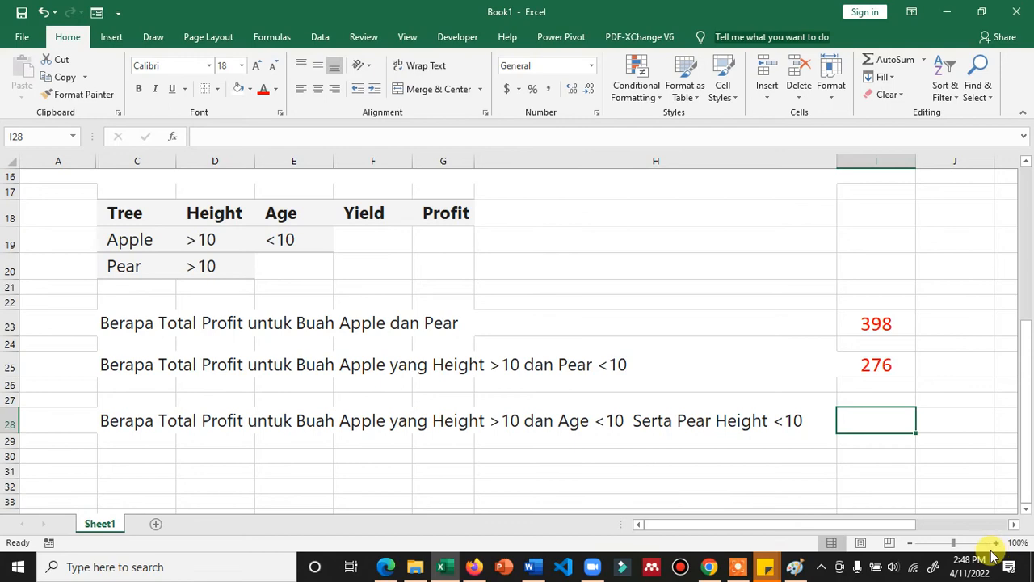
{"action": "type", "text": "=dsum("}
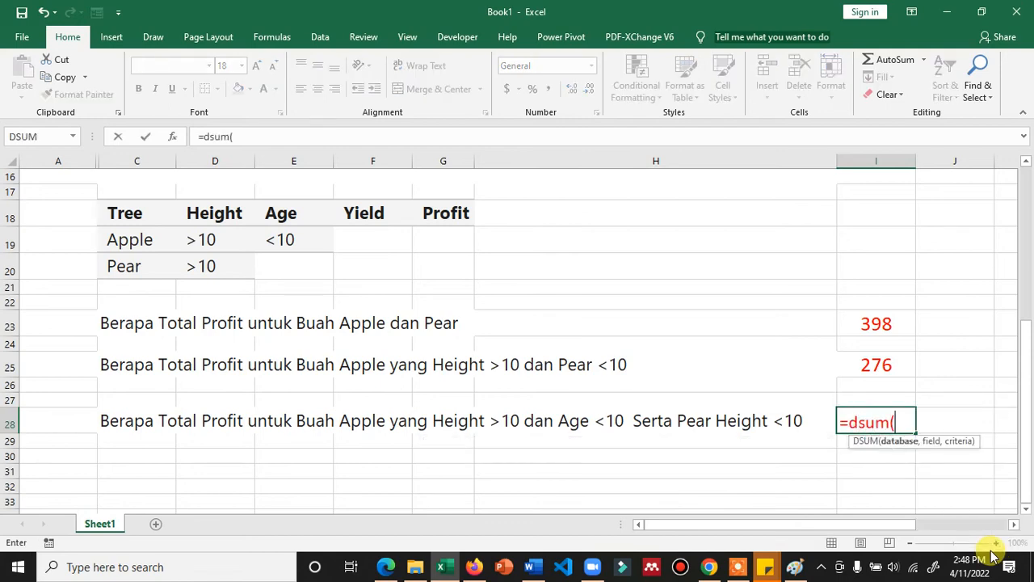
{"action": "scroll", "coordinate": [494, 429], "scroll_direction": "up", "scroll_amount": 5}
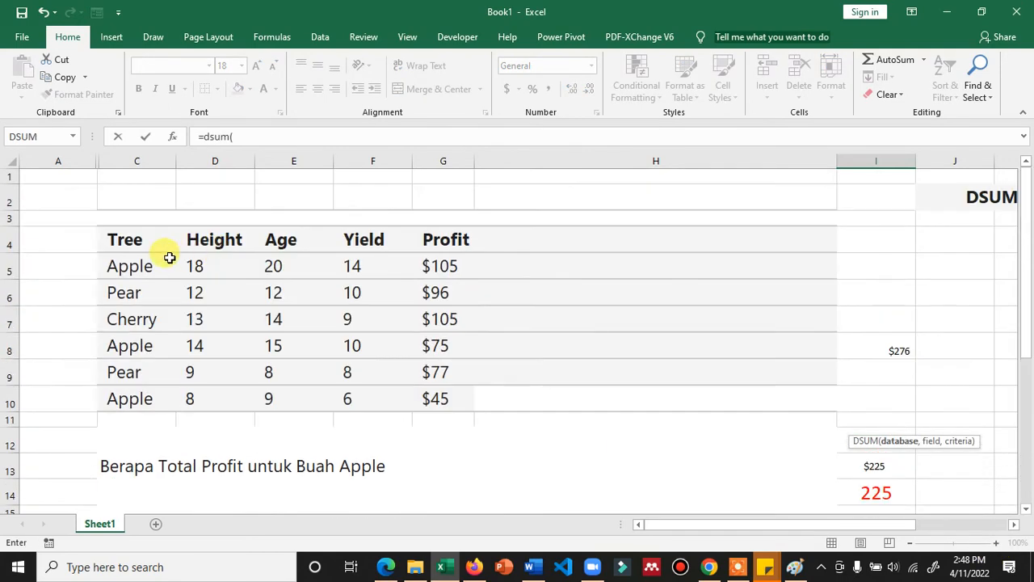
{"action": "left_click_drag", "start_coordinate": [143, 236], "coordinate": [425, 390]}
{"action": "key", "text": "F4"}
{"action": "type", "text": ","}
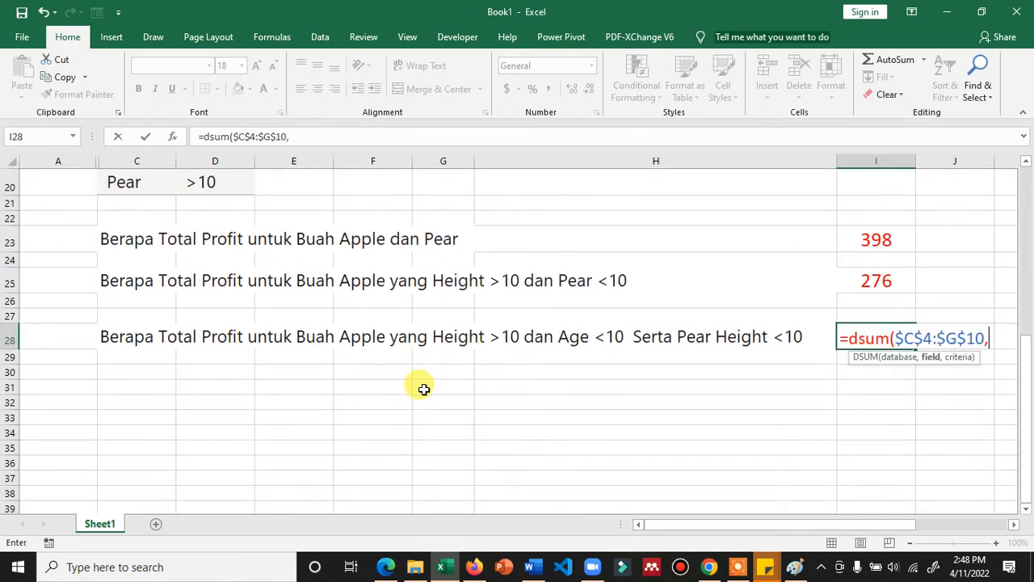
{"action": "scroll", "coordinate": [439, 286], "scroll_direction": "up", "scroll_amount": 3}
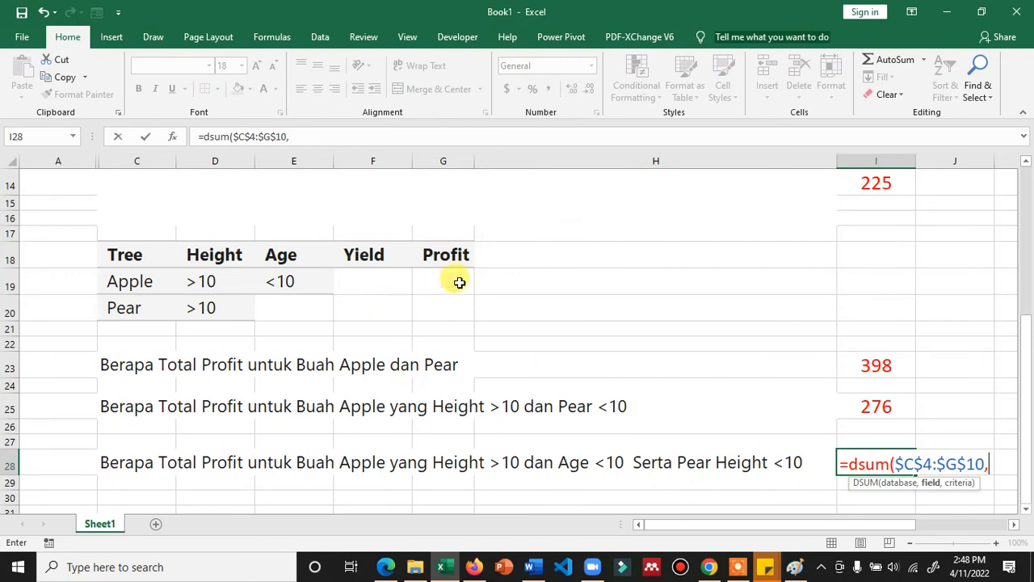
{"action": "scroll", "coordinate": [454, 264], "scroll_direction": "up", "scroll_amount": 4}
{"action": "left_click", "coordinate": [451, 240]}
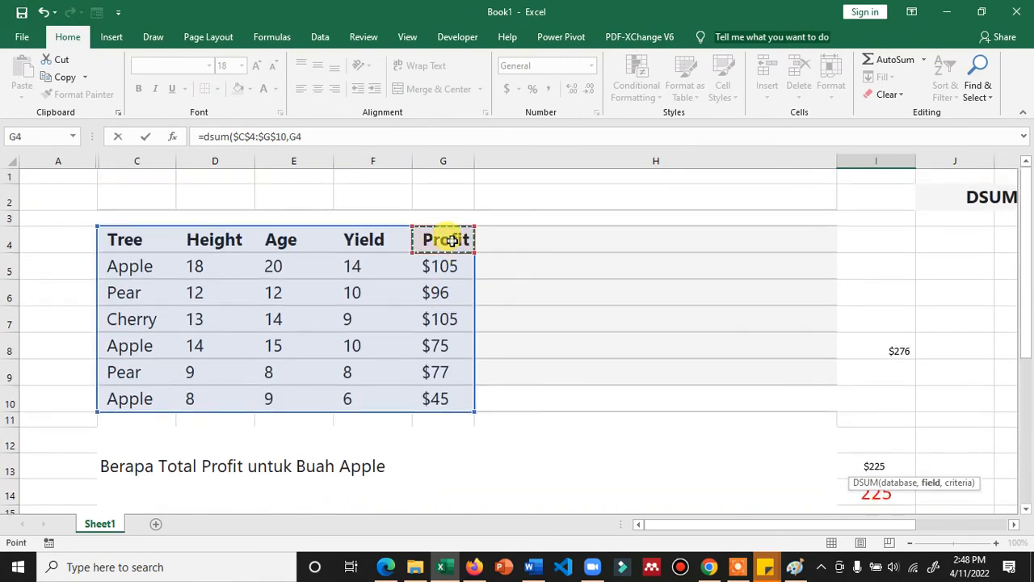
{"action": "type", "text": ","}
{"action": "scroll", "coordinate": [413, 307], "scroll_direction": "down", "scroll_amount": 3}
{"action": "left_click", "coordinate": [137, 348]}
{"action": "left_click_drag", "start_coordinate": [227, 371], "coordinate": [421, 399]}
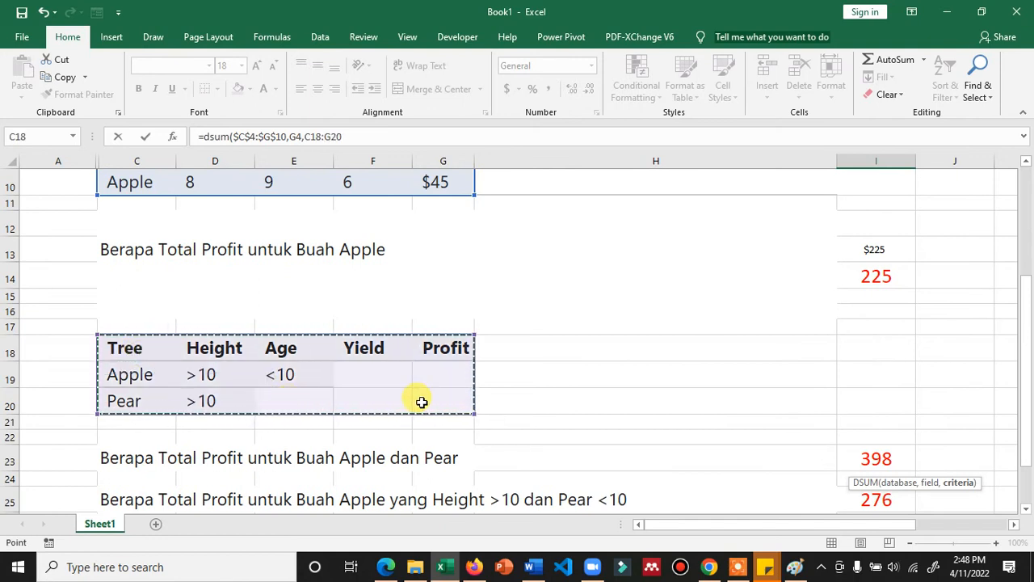
{"action": "key", "text": "Return"}
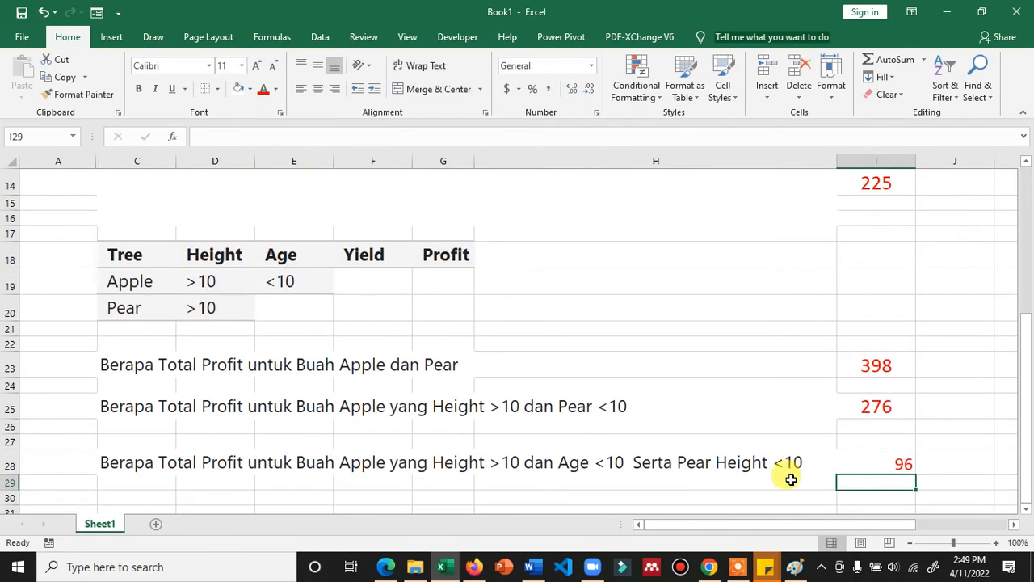
Step: Center the DSUM result in I28 horizontally and vertically
{"action": "left_click", "coordinate": [864, 461]}
{"action": "left_click", "coordinate": [319, 89]}
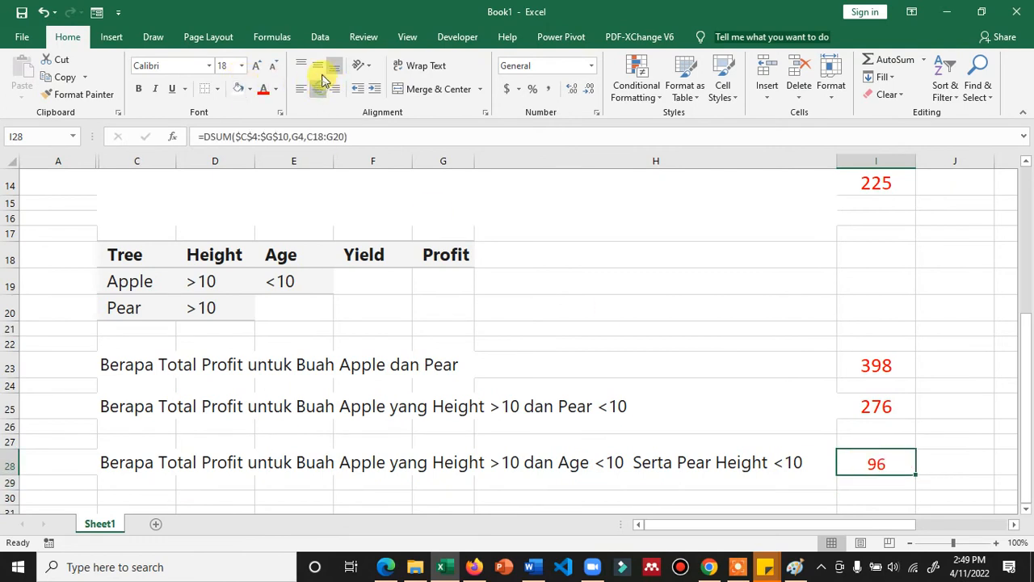
{"action": "left_click", "coordinate": [317, 66]}
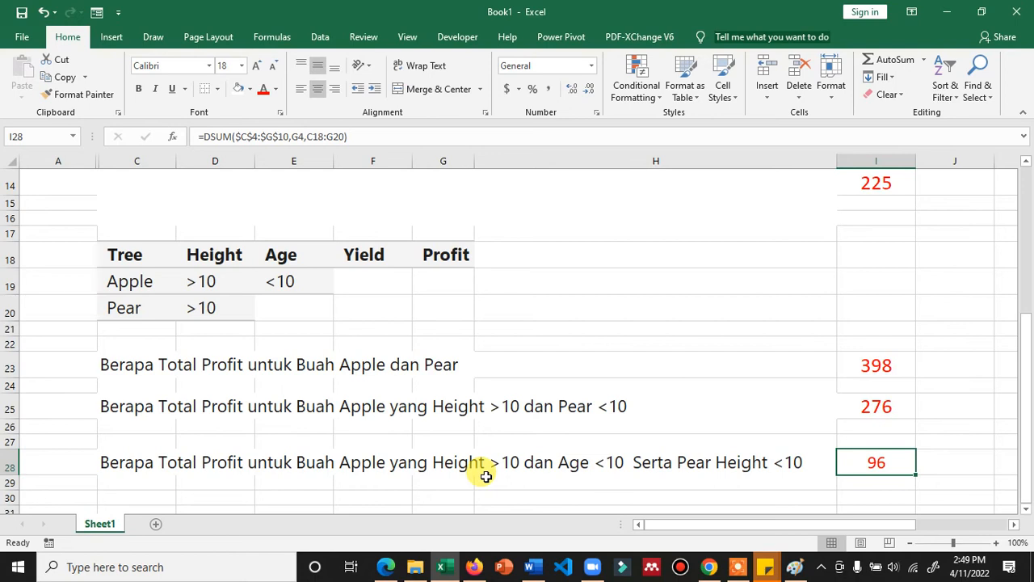
Step: Select the Profit cells G5, G6 and G8 and check their rows against the Height and Age criteria
{"action": "scroll", "coordinate": [486, 477], "scroll_direction": "up", "scroll_amount": 1}
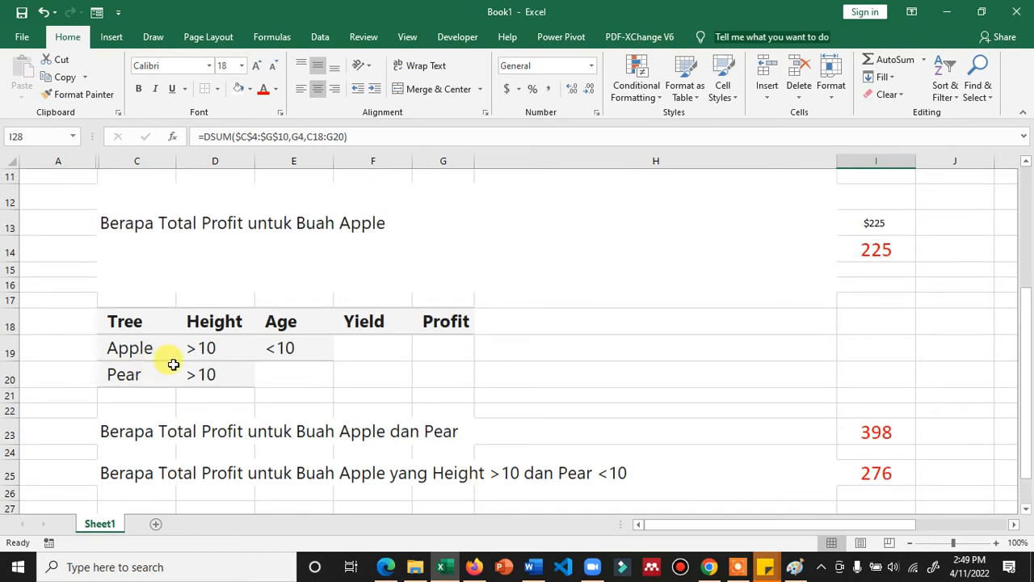
{"action": "scroll", "coordinate": [226, 364], "scroll_direction": "up", "scroll_amount": 3}
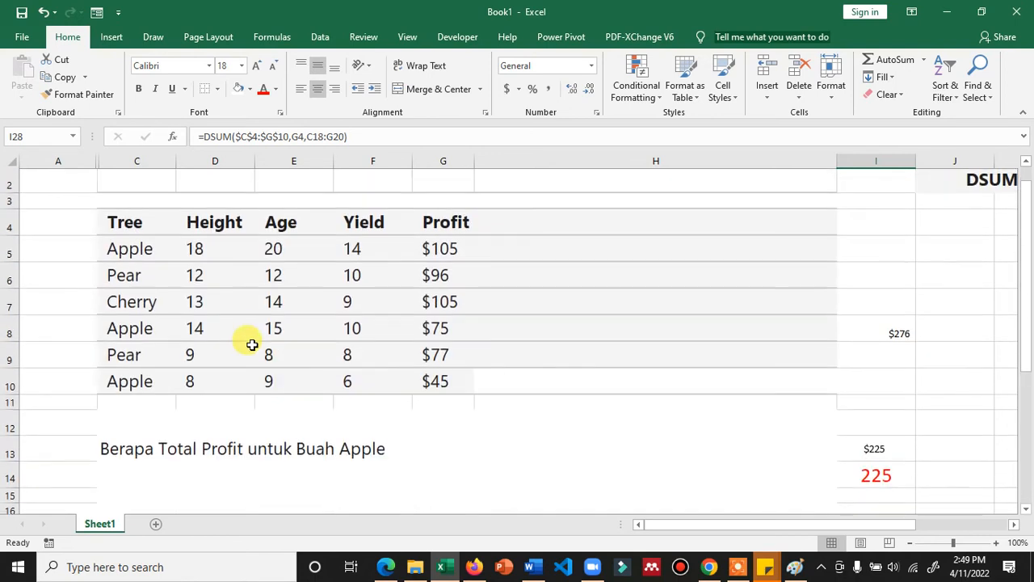
{"action": "left_click", "coordinate": [450, 254]}
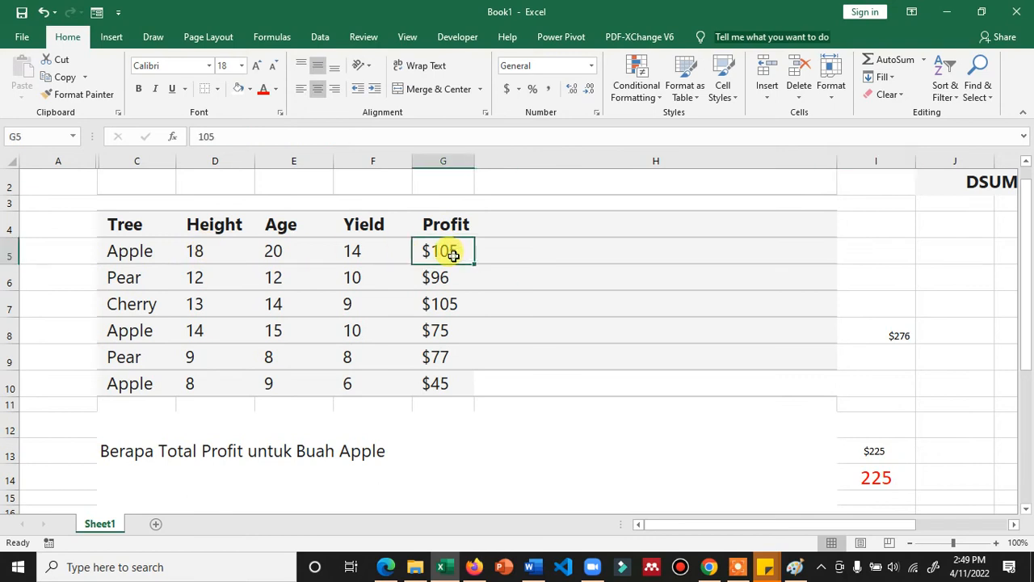
{"action": "left_click", "coordinate": [444, 281], "text": "ctrl"}
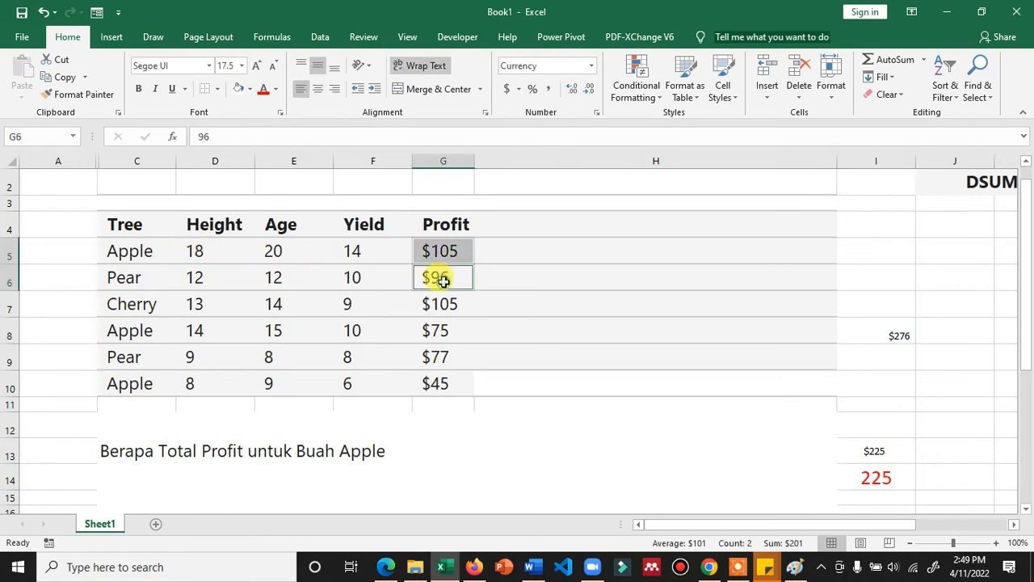
{"action": "left_click", "coordinate": [437, 330], "text": "ctrl"}
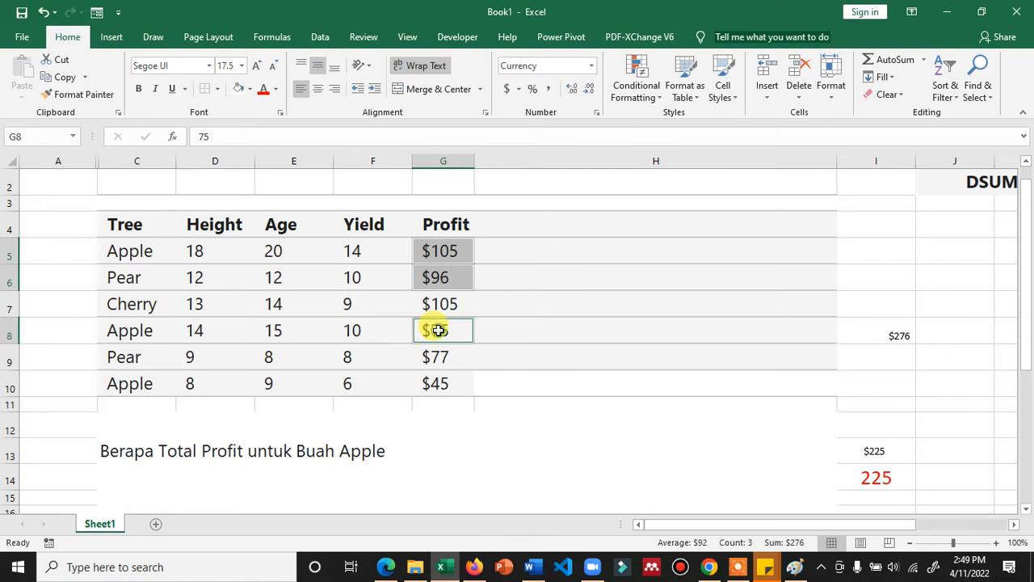
{"action": "scroll", "coordinate": [456, 346], "scroll_direction": "down", "scroll_amount": 2}
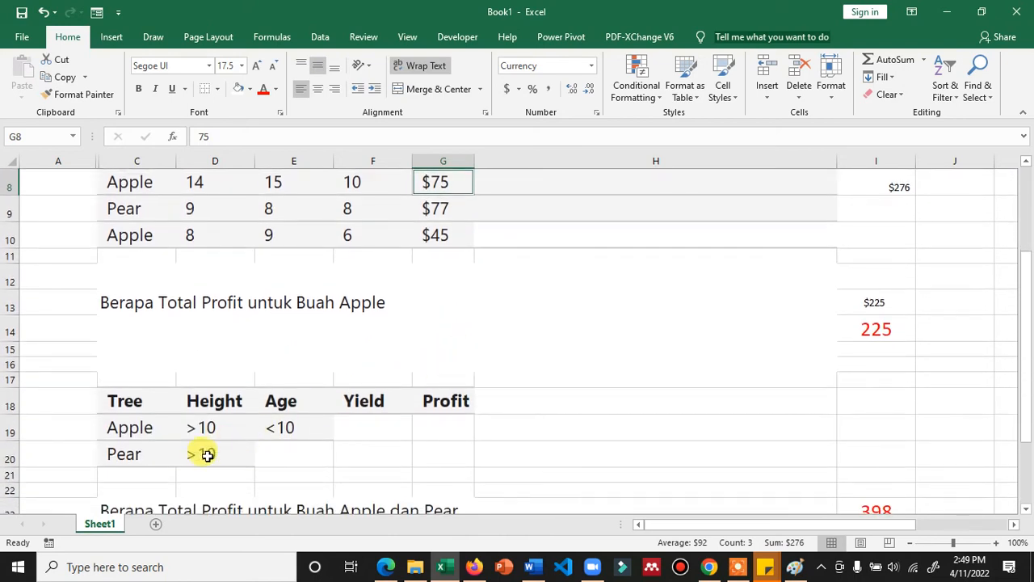
{"action": "scroll", "coordinate": [272, 412], "scroll_direction": "up", "scroll_amount": 2}
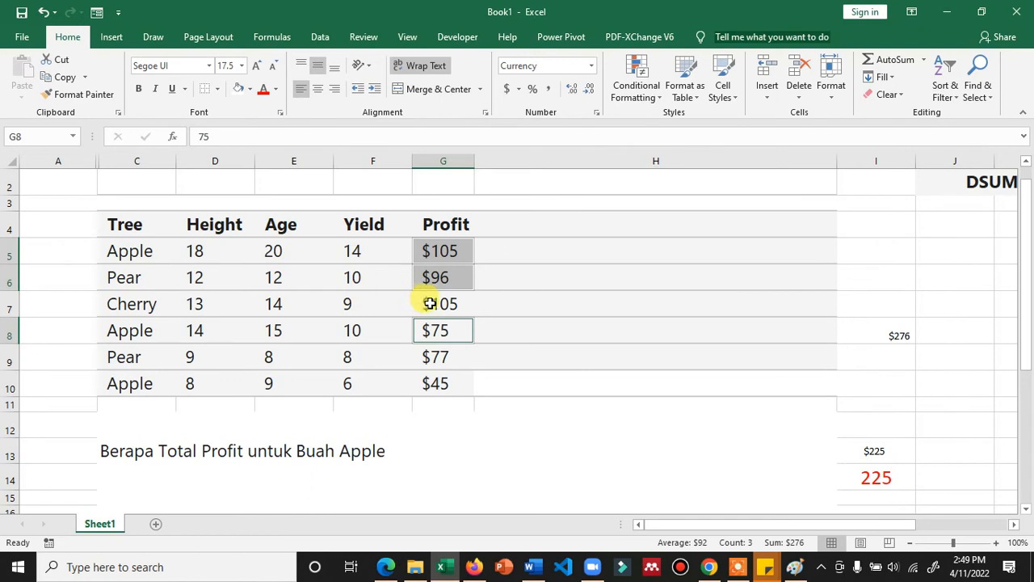
Step: Select the Profit cells G5, G8, G6 and G10 and compare their rows with the criteria in C18:E20
{"action": "left_click", "coordinate": [439, 255]}
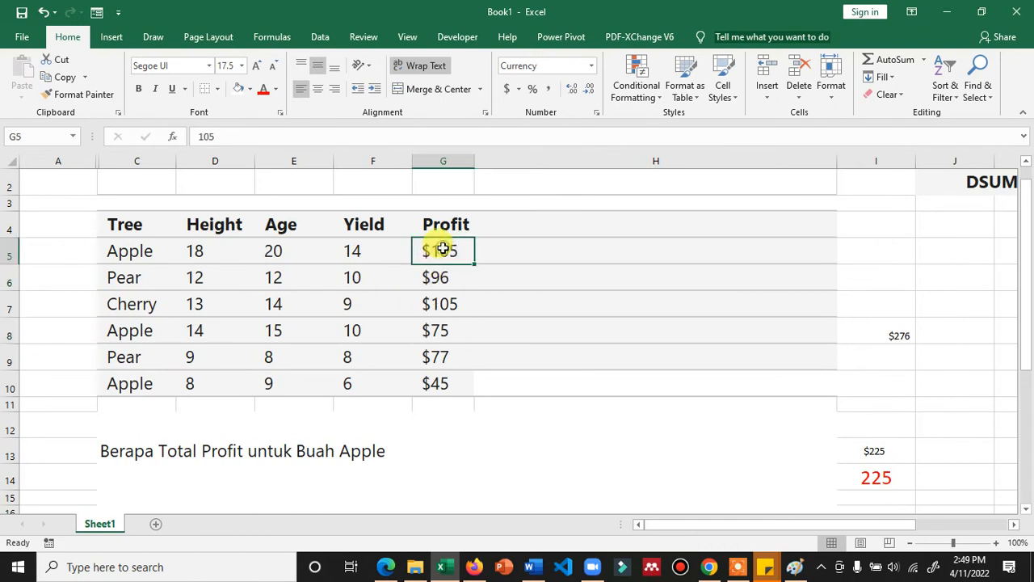
{"action": "left_click", "coordinate": [443, 327], "text": "ctrl"}
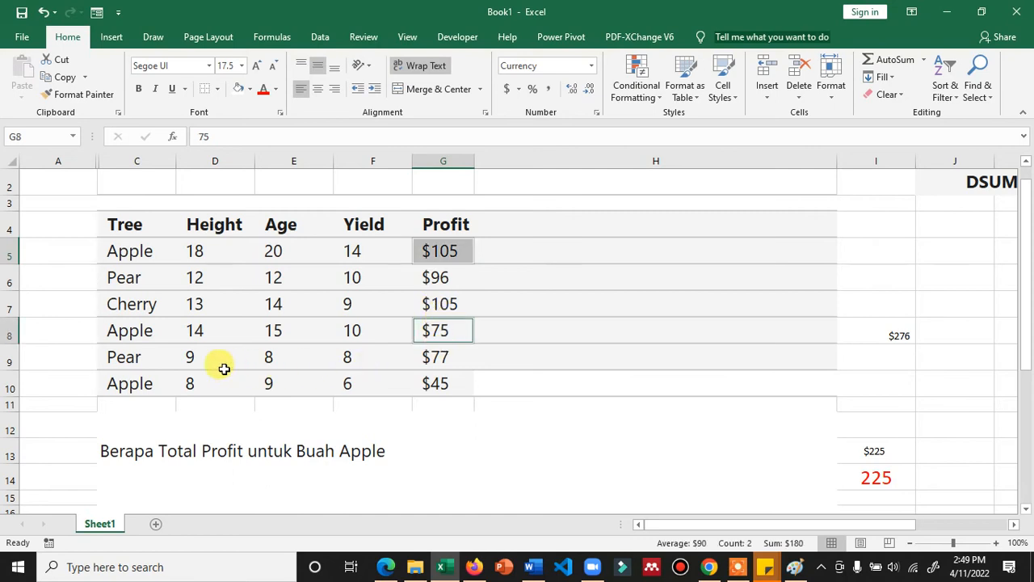
{"action": "left_click", "coordinate": [438, 275], "text": "ctrl"}
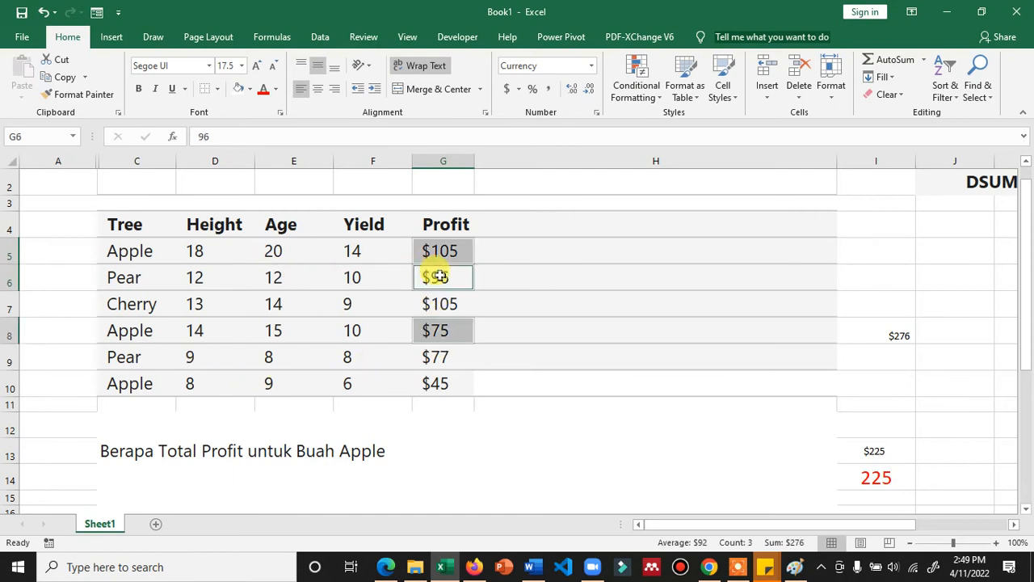
{"action": "scroll", "coordinate": [539, 320], "scroll_direction": "down", "scroll_amount": 2}
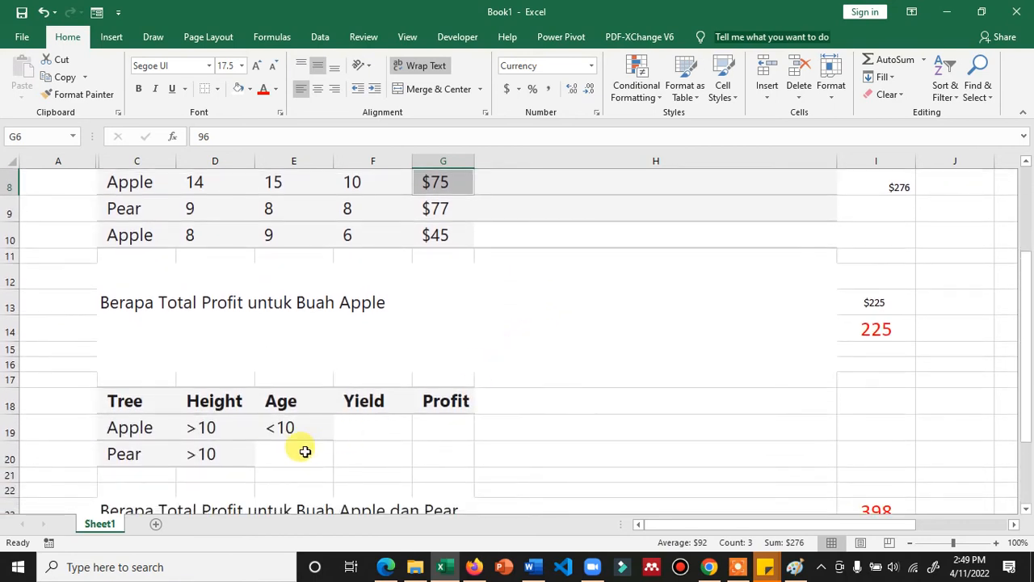
{"action": "scroll", "coordinate": [305, 452], "scroll_direction": "up", "scroll_amount": 2}
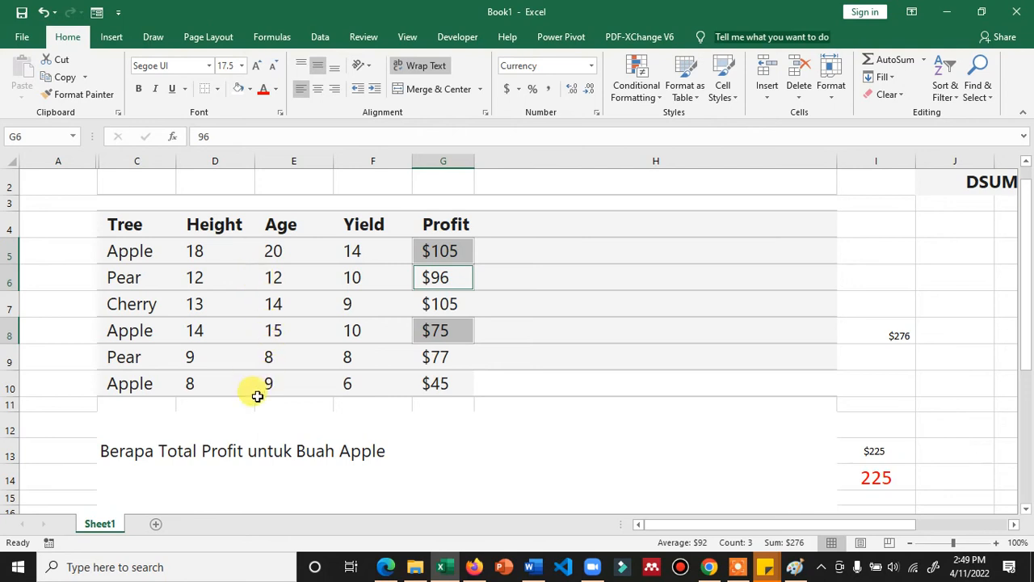
{"action": "left_click", "coordinate": [428, 386], "text": "ctrl"}
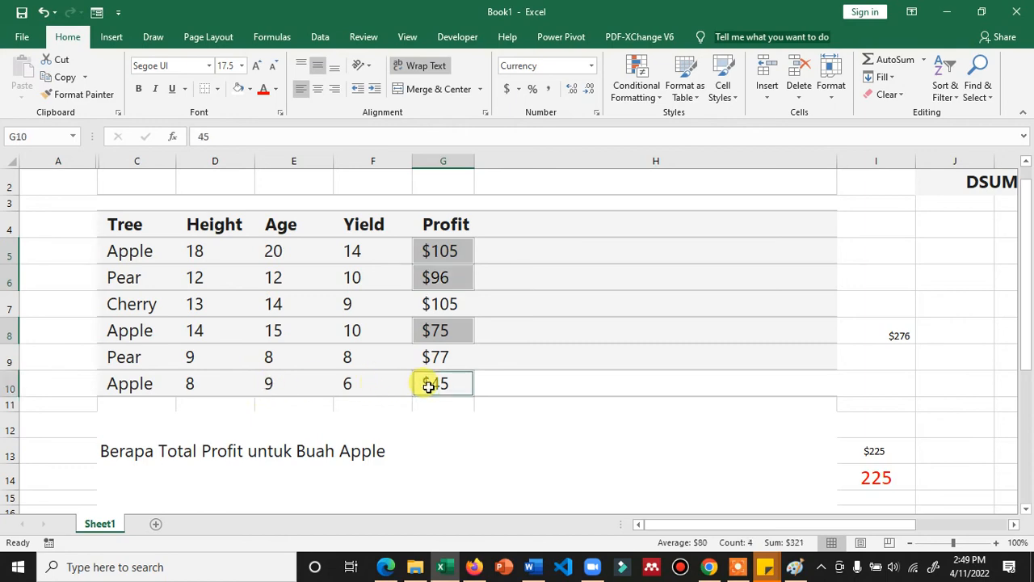
{"action": "scroll", "coordinate": [428, 387], "scroll_direction": "down", "scroll_amount": 4}
{"action": "scroll", "coordinate": [428, 386], "scroll_direction": "down", "scroll_amount": 1}
Step: Review the Apple criteria for Height in D19 and Age in E19 of the criteria table
{"action": "scroll", "coordinate": [428, 387], "scroll_direction": "up", "scroll_amount": 5}
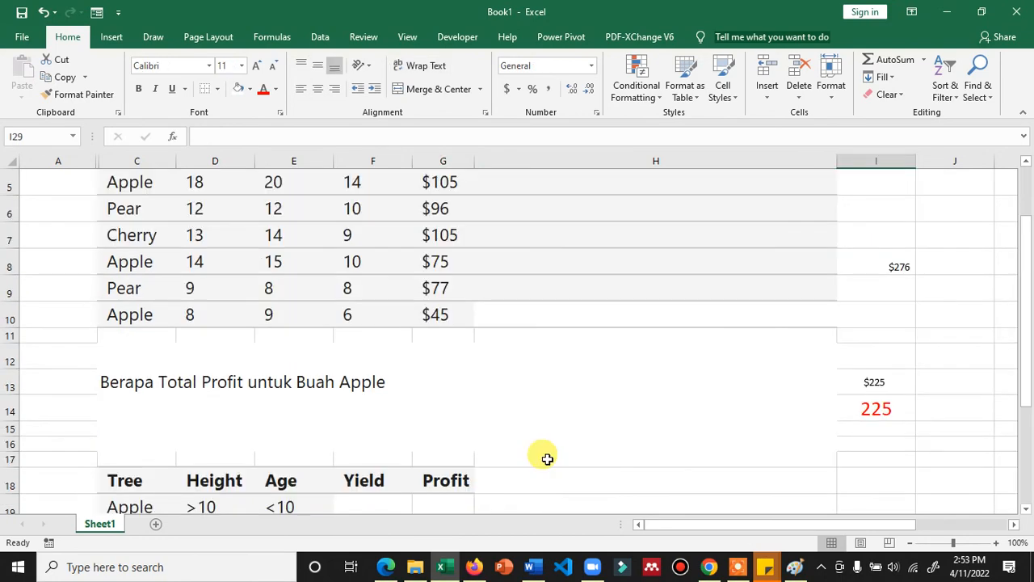
{"action": "scroll", "coordinate": [542, 455], "scroll_direction": "down", "scroll_amount": 2}
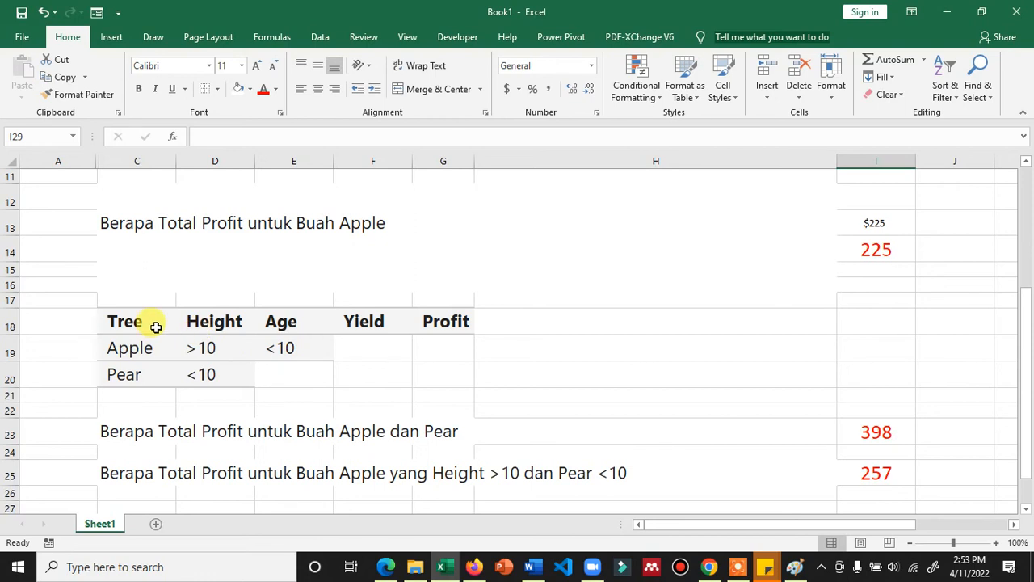
{"action": "scroll", "coordinate": [156, 325], "scroll_direction": "down", "scroll_amount": 1}
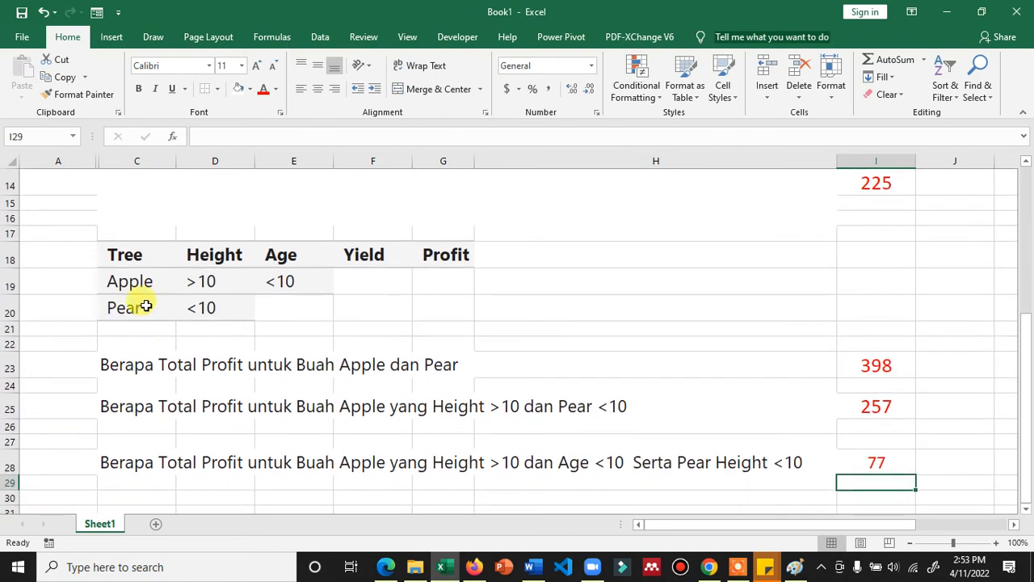
{"action": "left_click", "coordinate": [205, 283]}
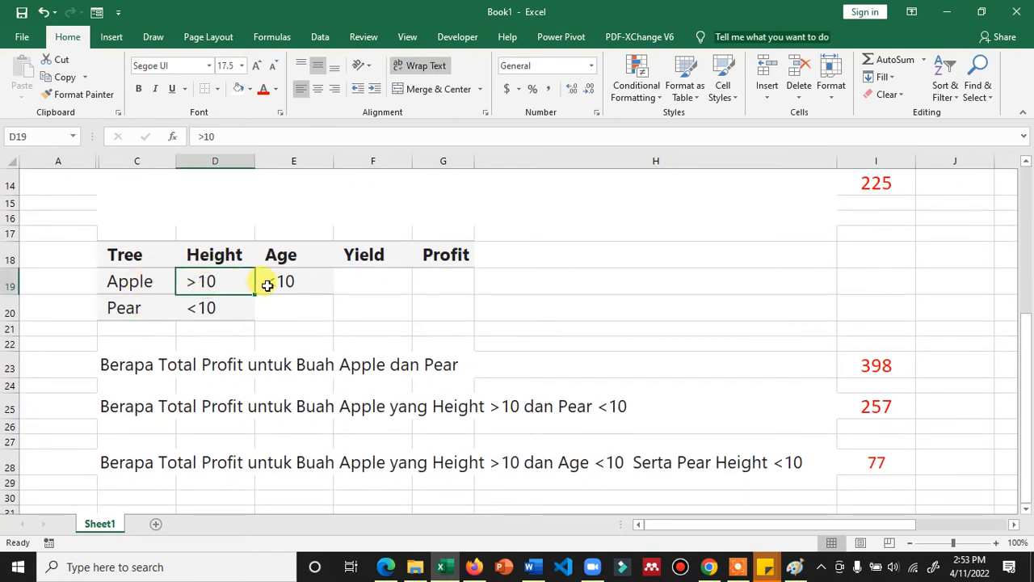
{"action": "left_click", "coordinate": [284, 285]}
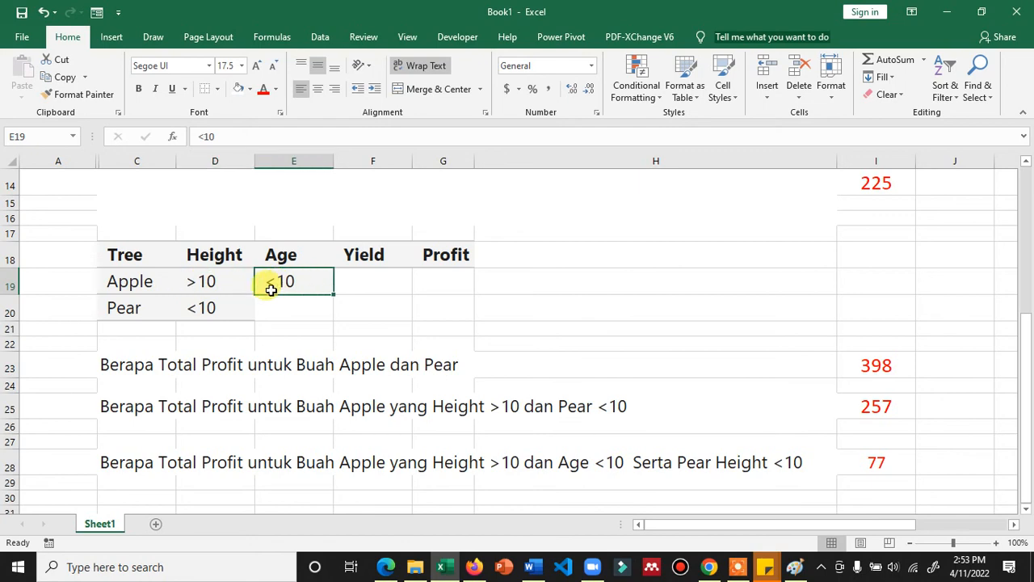
{"action": "scroll", "coordinate": [278, 281], "scroll_direction": "up", "scroll_amount": 4}
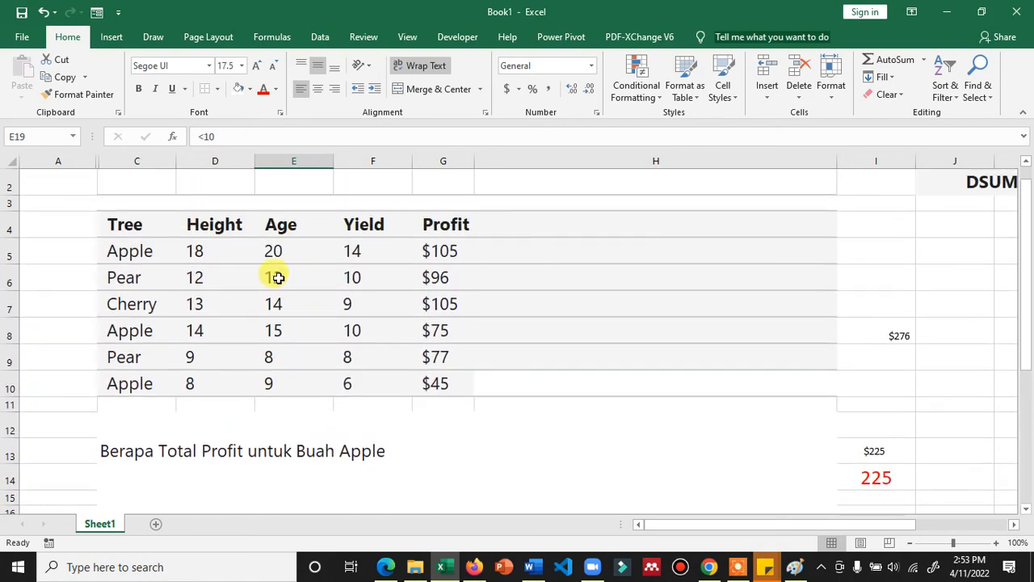
Step: Select the Height and Profit cells of Apple rows 5 and 8 and check those rows against the Age criterion
{"action": "left_click", "coordinate": [201, 250]}
{"action": "left_click", "coordinate": [195, 333], "text": "ctrl"}
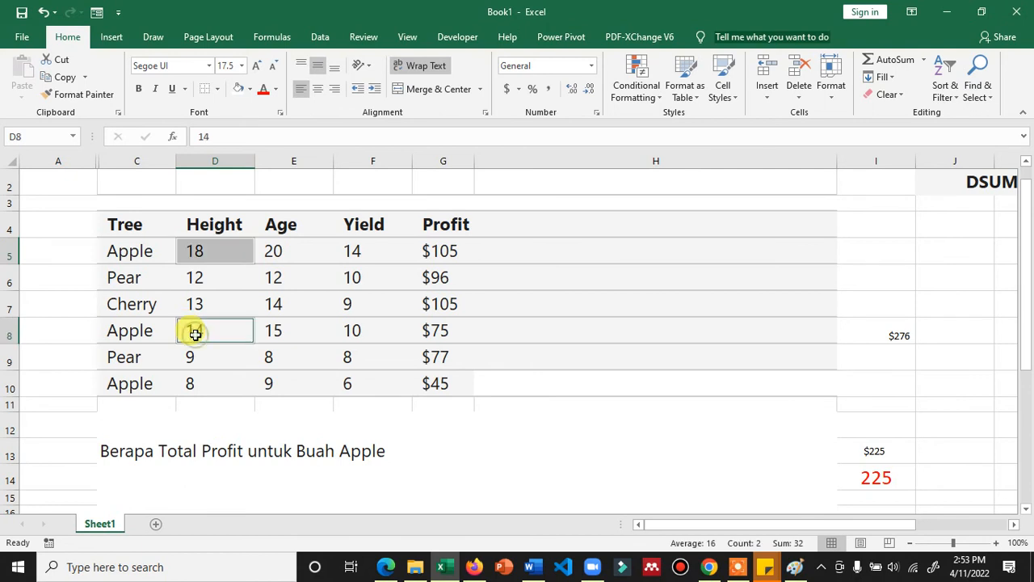
{"action": "left_click", "coordinate": [429, 250], "text": "ctrl"}
{"action": "left_click", "coordinate": [432, 331], "text": "ctrl"}
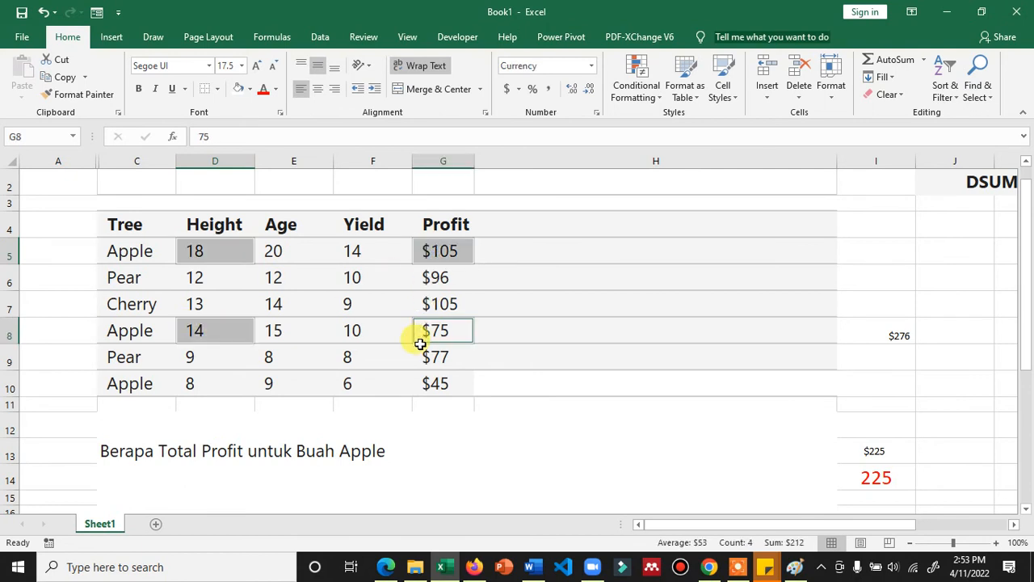
{"action": "scroll", "coordinate": [332, 368], "scroll_direction": "down", "scroll_amount": 2}
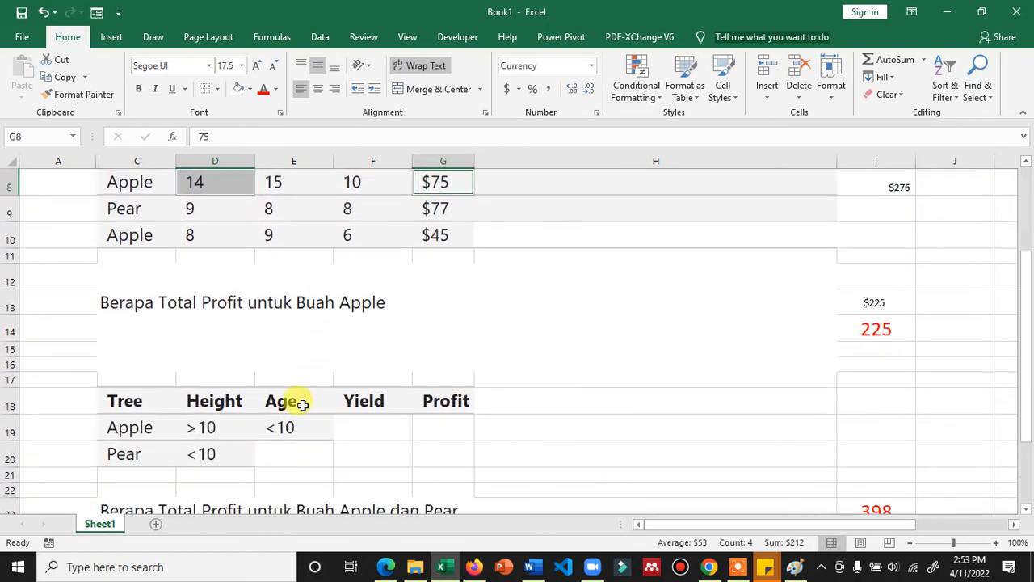
{"action": "scroll", "coordinate": [298, 430], "scroll_direction": "up", "scroll_amount": 2}
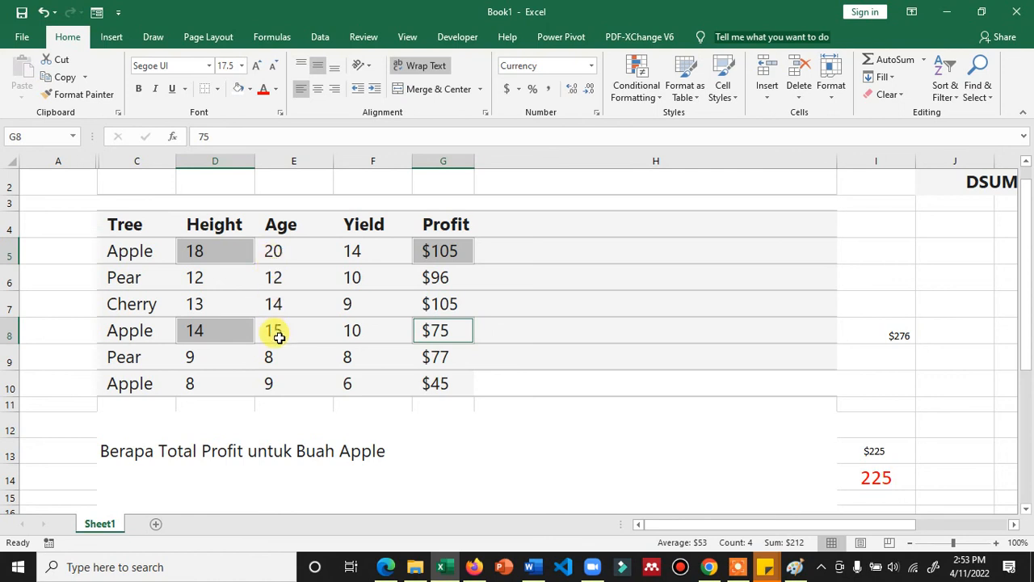
Step: Add the Height and Profit cells of Pear row 9 to the selection and compare them with the DSUM result in I28
{"action": "scroll", "coordinate": [278, 345], "scroll_direction": "down", "scroll_amount": 3}
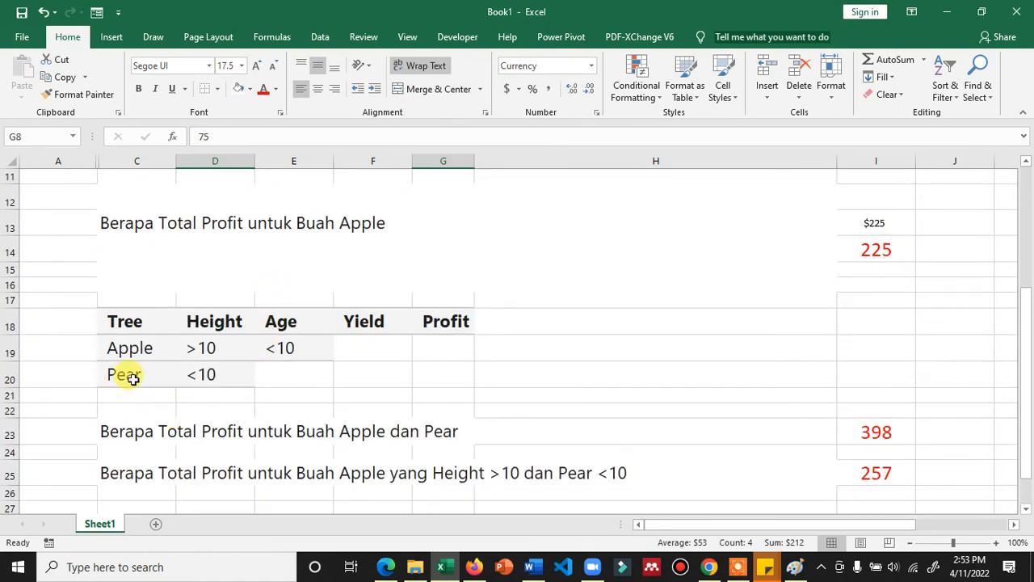
{"action": "scroll", "coordinate": [198, 373], "scroll_direction": "up", "scroll_amount": 2}
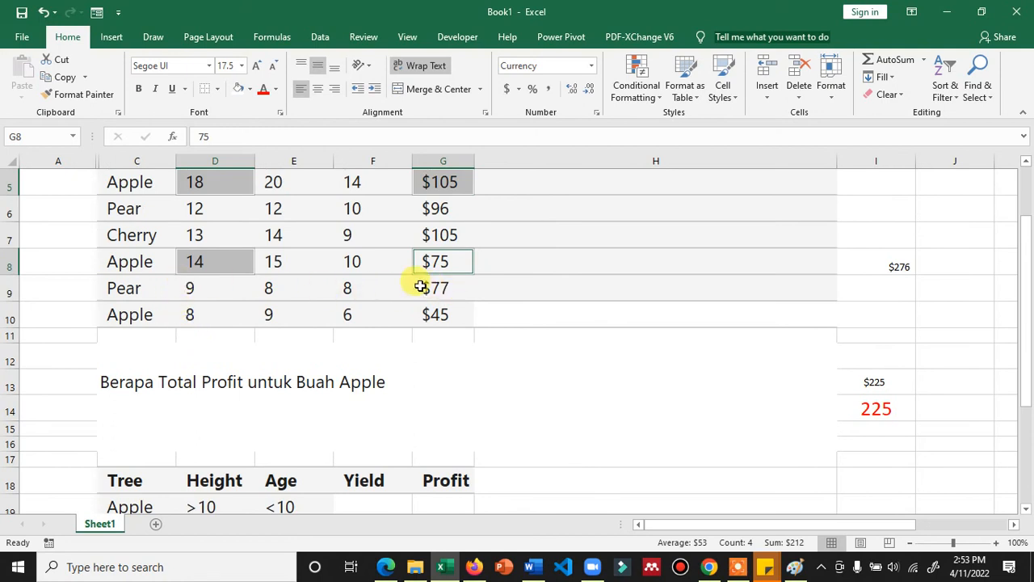
{"action": "left_click", "coordinate": [232, 292], "text": "ctrl"}
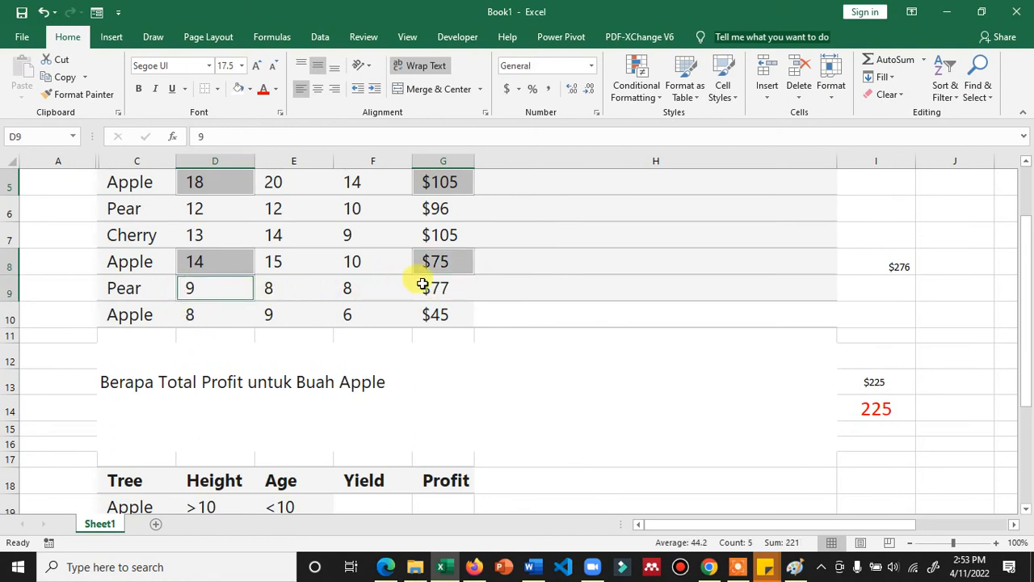
{"action": "left_click", "coordinate": [446, 294], "text": "ctrl"}
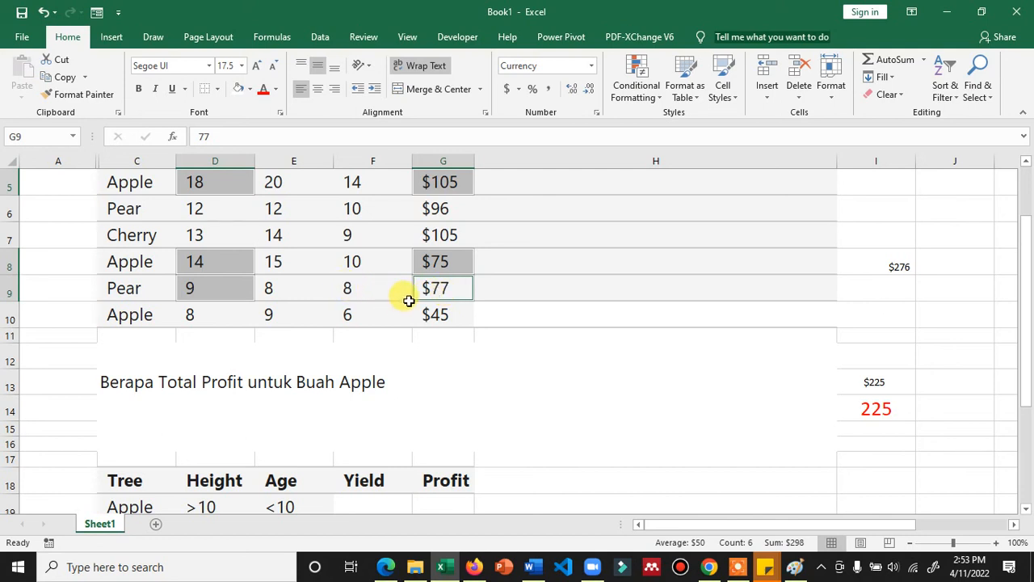
{"action": "scroll", "coordinate": [409, 301], "scroll_direction": "down", "scroll_amount": 1}
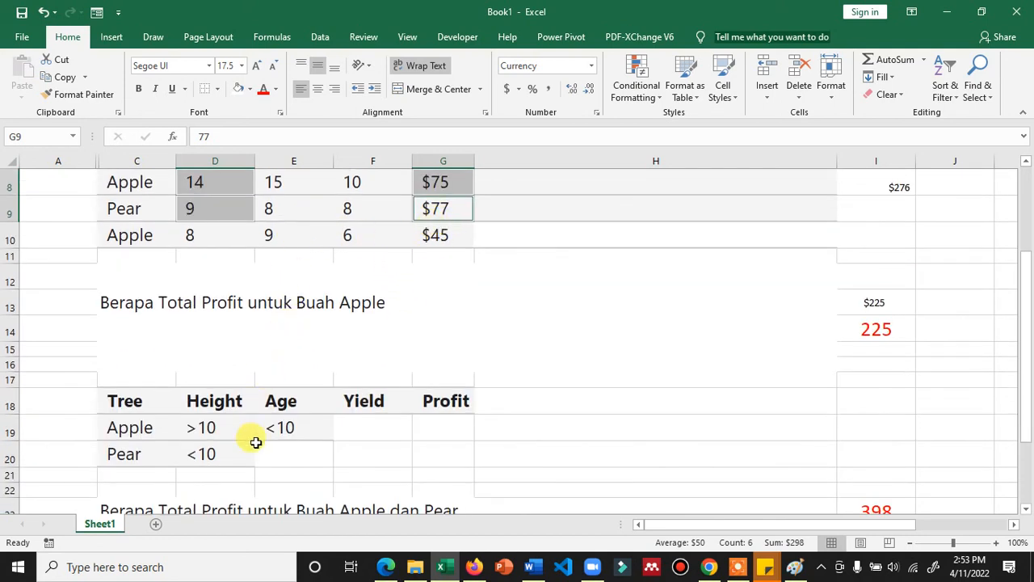
{"action": "scroll", "coordinate": [246, 438], "scroll_direction": "down", "scroll_amount": 2}
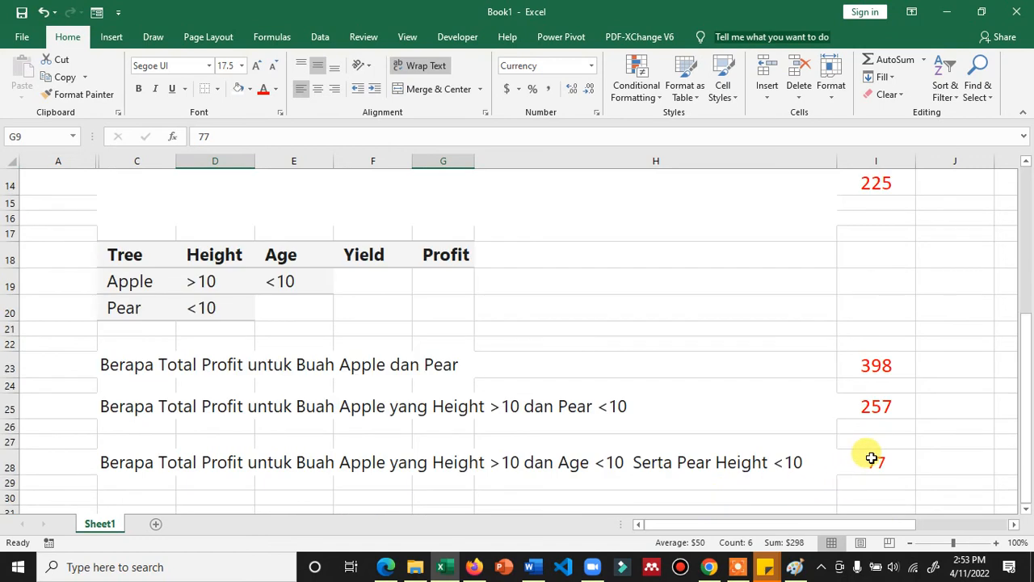
Step: Change the Apple Age criterion in E19 to >10
{"action": "scroll", "coordinate": [311, 288], "scroll_direction": "up", "scroll_amount": 1}
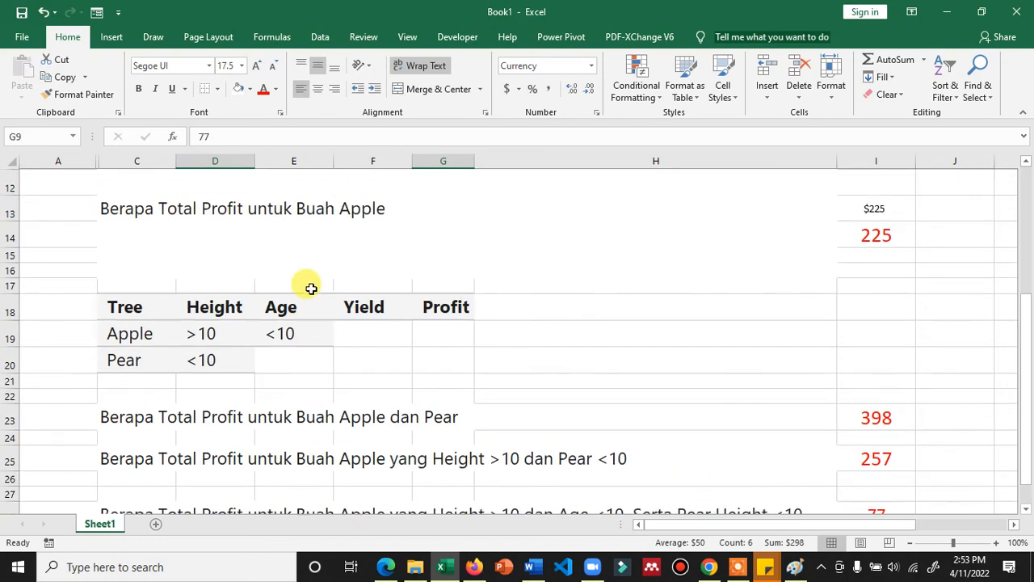
{"action": "scroll", "coordinate": [311, 289], "scroll_direction": "up", "scroll_amount": 4}
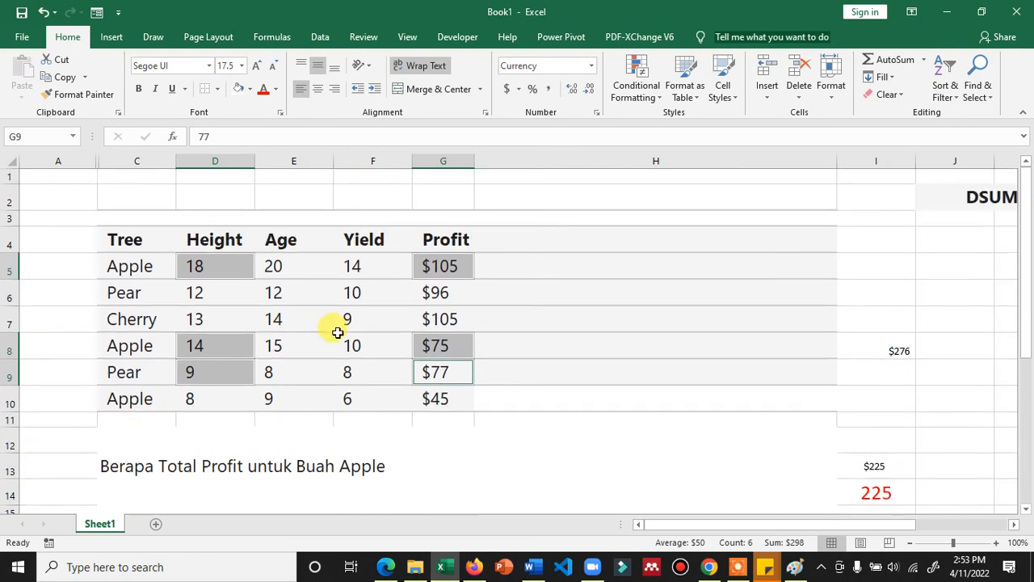
{"action": "scroll", "coordinate": [335, 329], "scroll_direction": "down", "scroll_amount": 2}
{"action": "scroll", "coordinate": [582, 403], "scroll_direction": "down", "scroll_amount": 1}
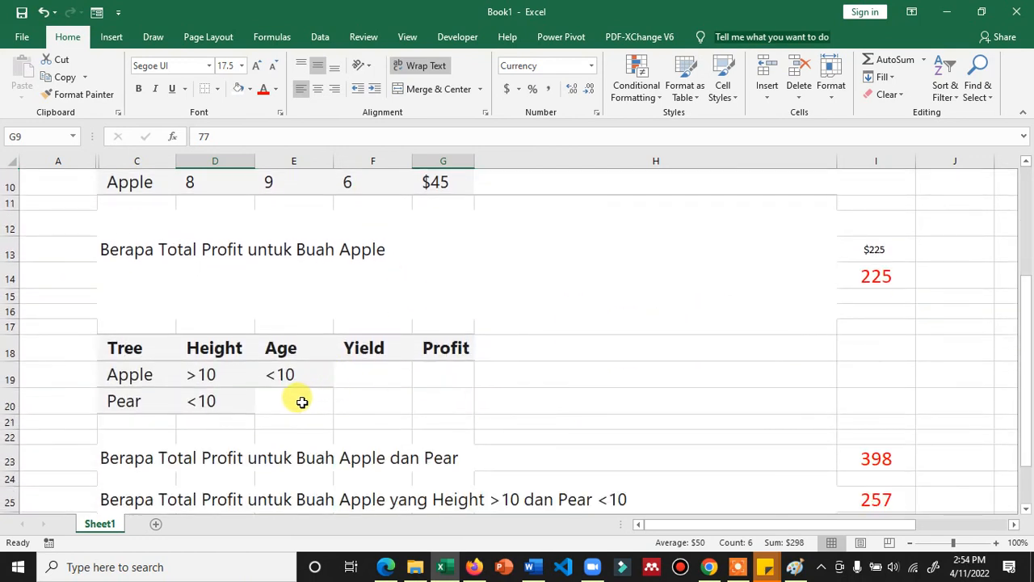
{"action": "scroll", "coordinate": [372, 413], "scroll_direction": "down", "scroll_amount": 1}
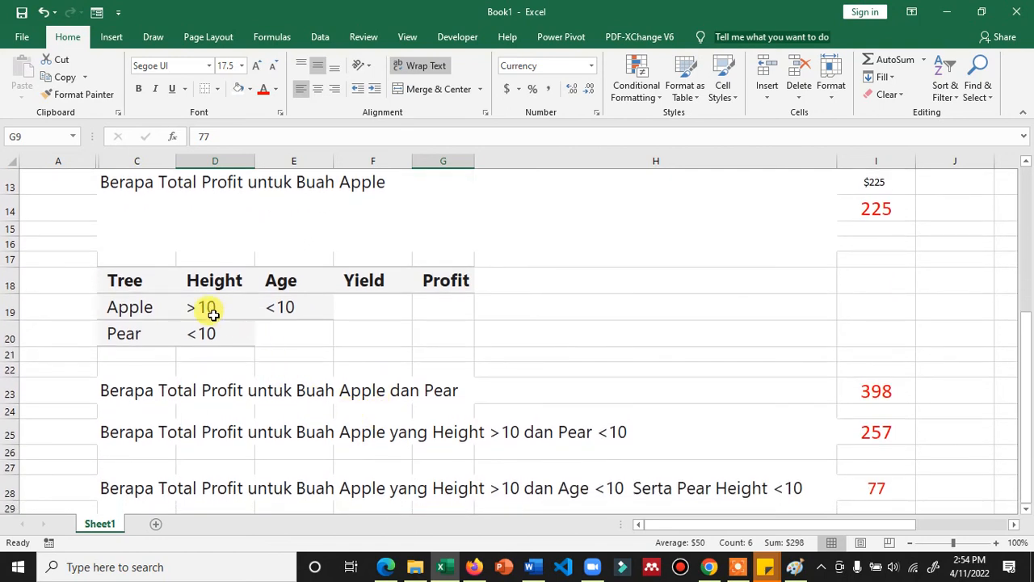
{"action": "left_click", "coordinate": [278, 311]}
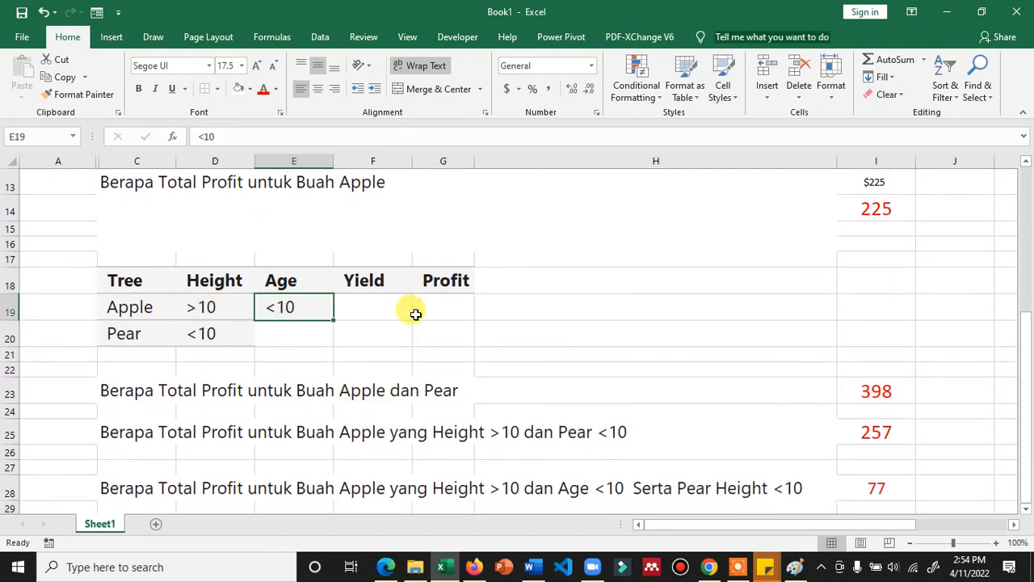
{"action": "type", "text": ">"}
{"action": "key", "text": "Return"}
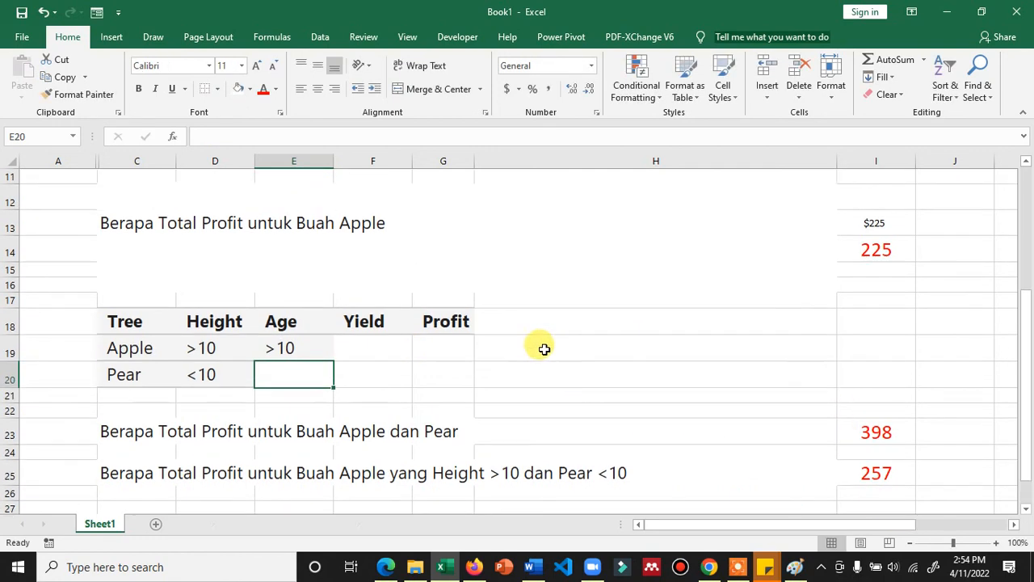
Step: Select the Height, Age and Profit cells of Apple rows 5 and 8 plus Pear row 9's Profit, checking them against the criteria
{"action": "scroll", "coordinate": [542, 347], "scroll_direction": "up", "scroll_amount": 4}
{"action": "scroll", "coordinate": [399, 426], "scroll_direction": "down", "scroll_amount": 2}
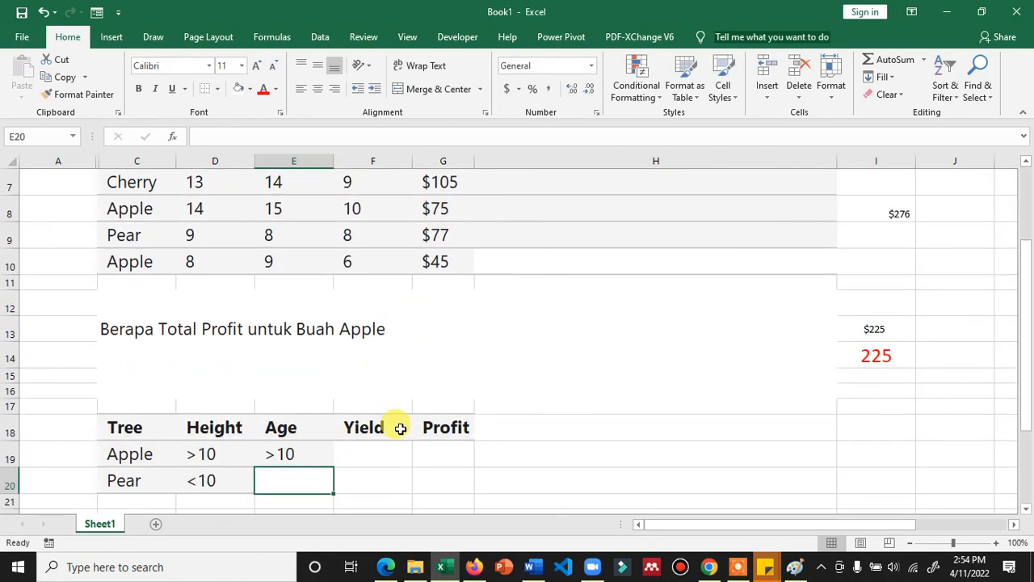
{"action": "scroll", "coordinate": [224, 424], "scroll_direction": "down", "scroll_amount": 1, "text": "ctrl"}
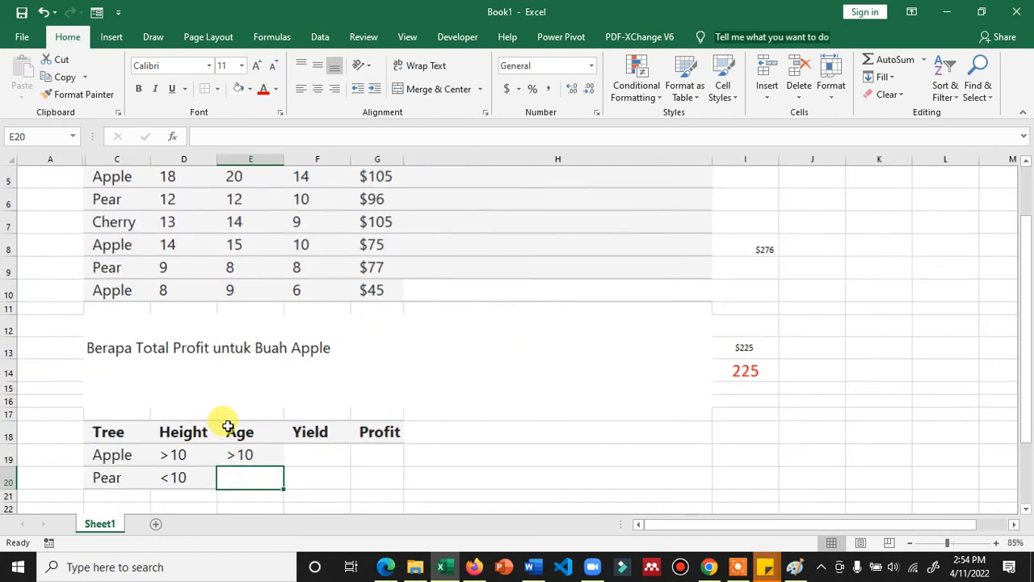
{"action": "scroll", "coordinate": [239, 396], "scroll_direction": "up", "scroll_amount": 1}
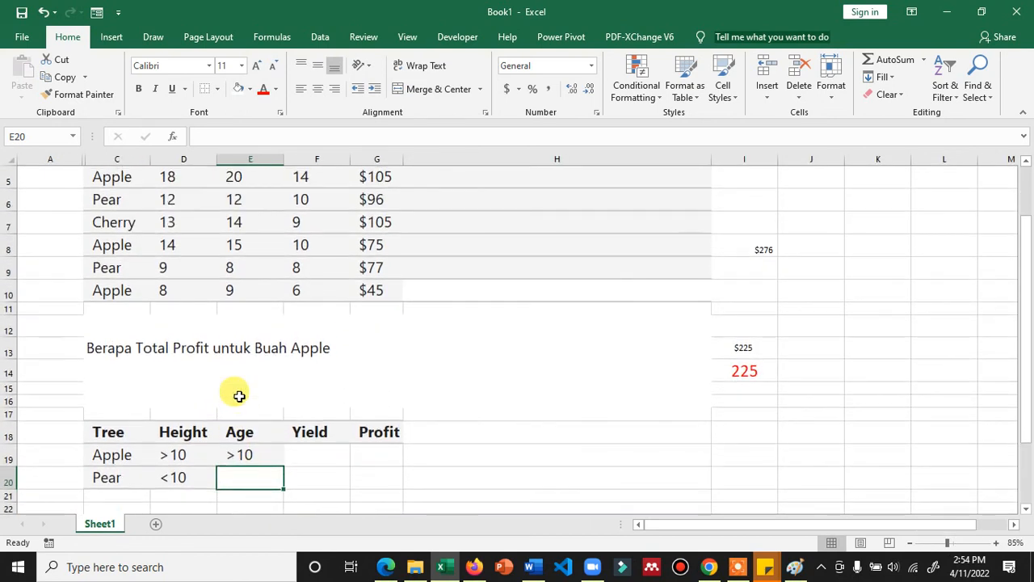
{"action": "scroll", "coordinate": [240, 397], "scroll_direction": "down", "scroll_amount": 1, "text": "ctrl"}
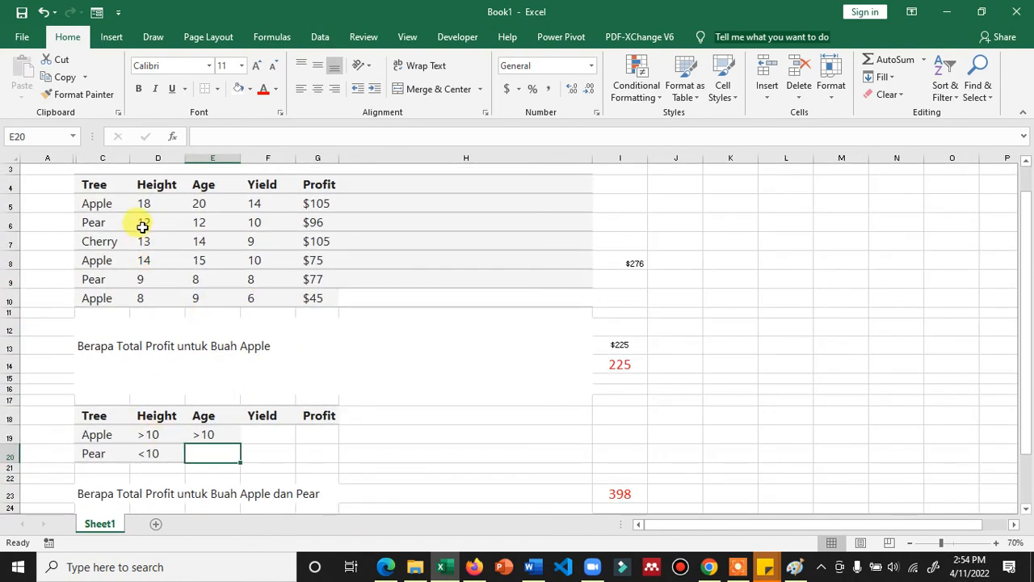
{"action": "left_click", "coordinate": [157, 203]}
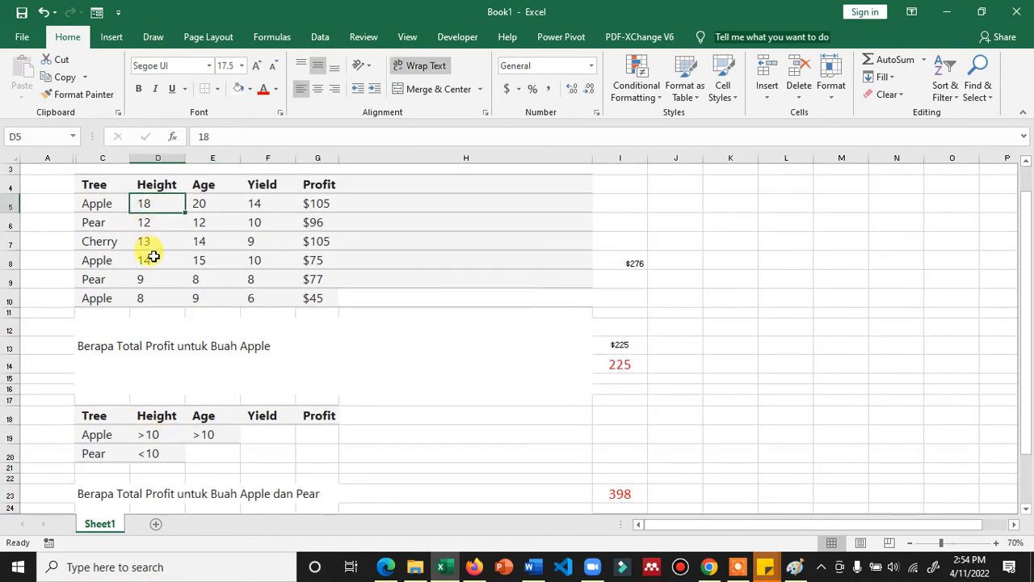
{"action": "left_click", "coordinate": [154, 260], "text": "ctrl"}
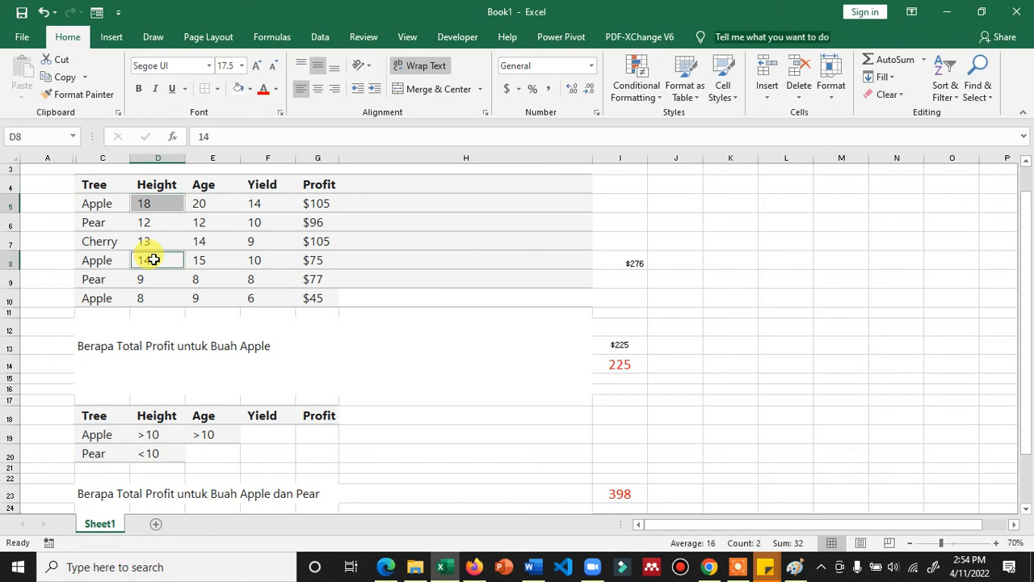
{"action": "left_click", "coordinate": [196, 205], "text": "ctrl"}
{"action": "left_click", "coordinate": [208, 260], "text": "ctrl"}
{"action": "left_click", "coordinate": [320, 205], "text": "ctrl"}
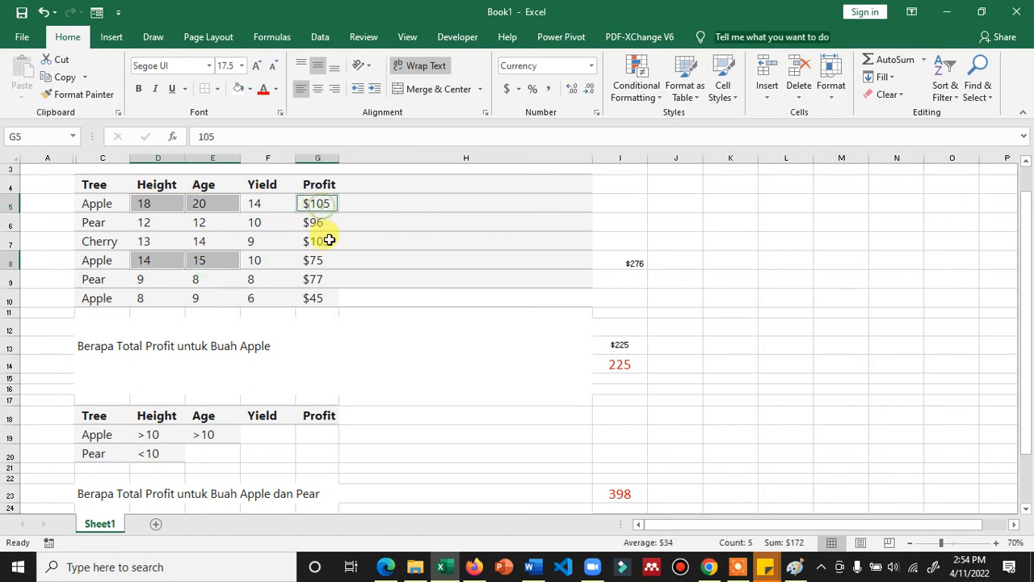
{"action": "left_click", "coordinate": [316, 257], "text": "ctrl"}
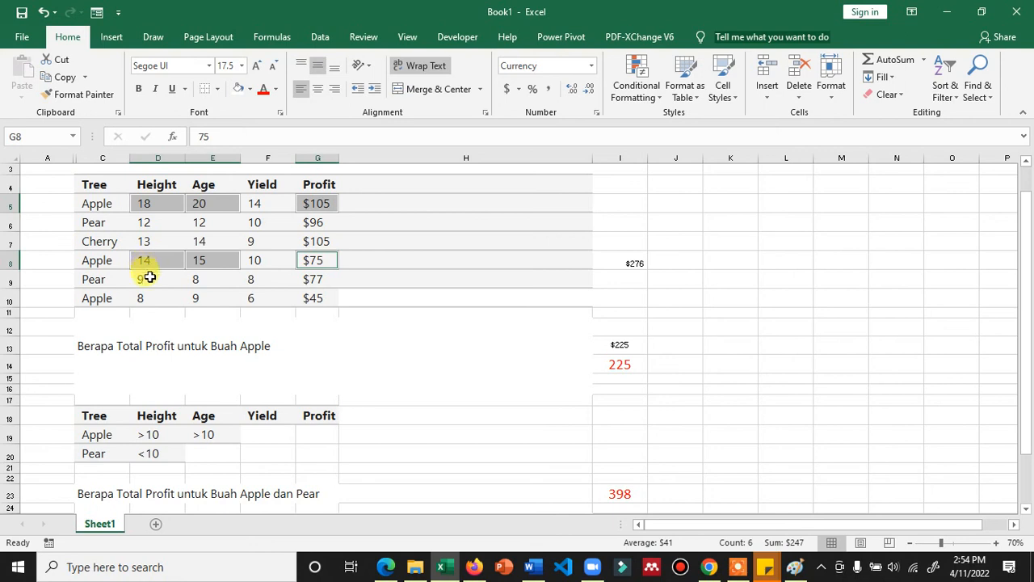
{"action": "left_click", "coordinate": [319, 279], "text": "ctrl"}
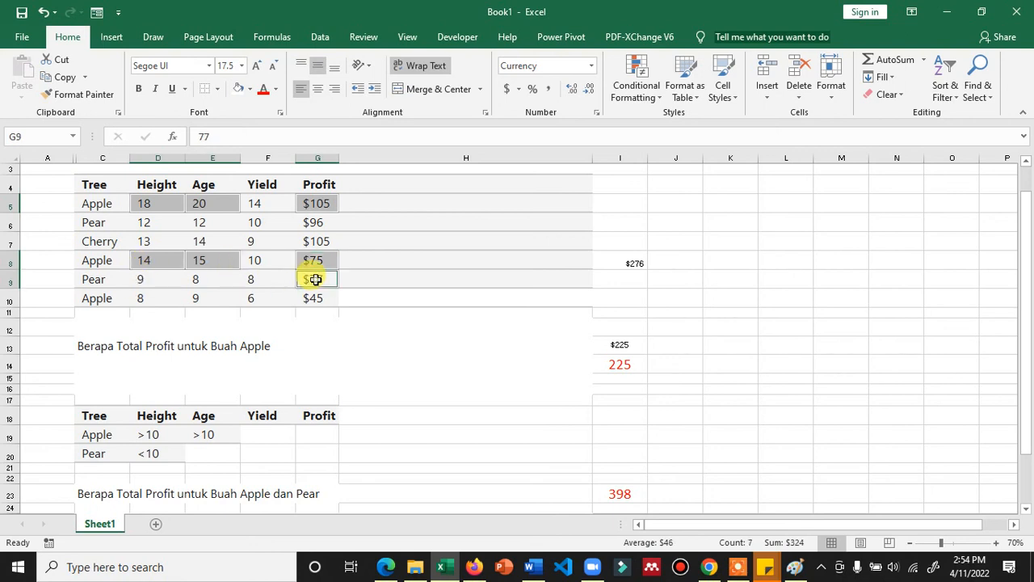
Step: Select only the Profit cells G5, G8 and G9 to total them, and compare the sum with the DSUM result in I28
{"action": "left_click", "coordinate": [314, 203]}
{"action": "left_click", "coordinate": [321, 260], "text": "ctrl"}
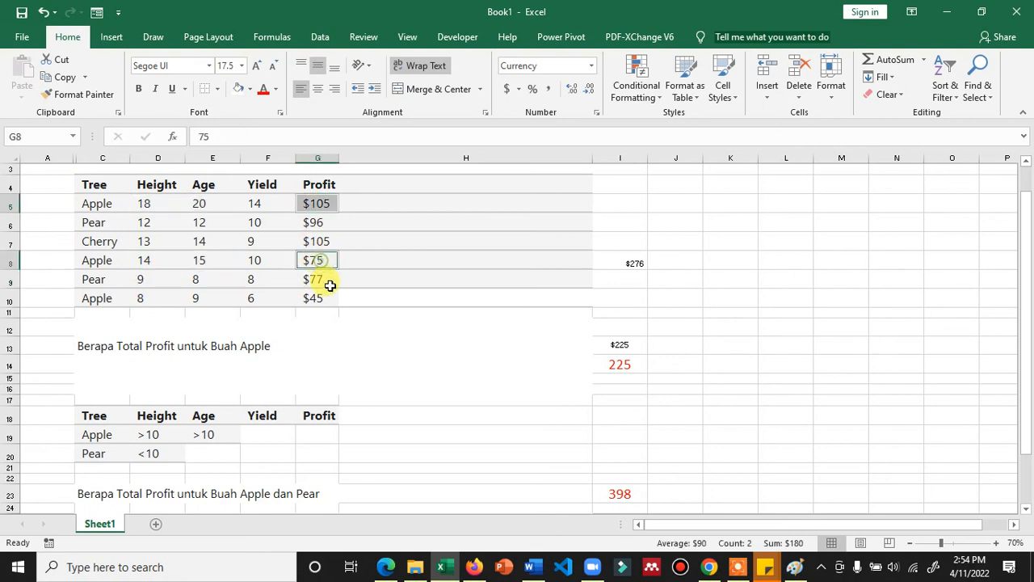
{"action": "left_click", "coordinate": [321, 278], "text": "ctrl"}
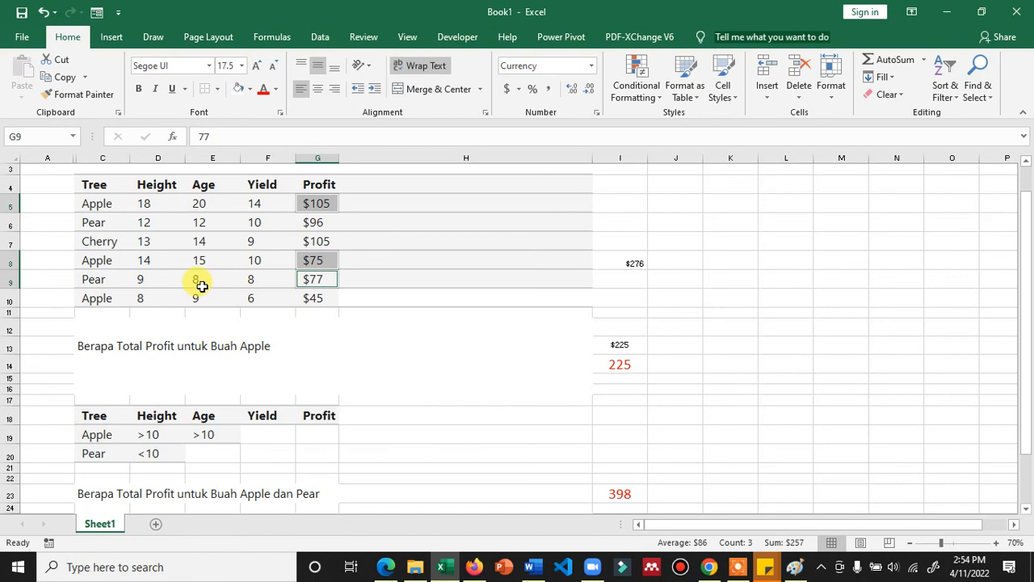
{"action": "scroll", "coordinate": [414, 344], "scroll_direction": "down", "scroll_amount": 2}
{"action": "scroll", "coordinate": [414, 345], "scroll_direction": "down", "scroll_amount": 2}
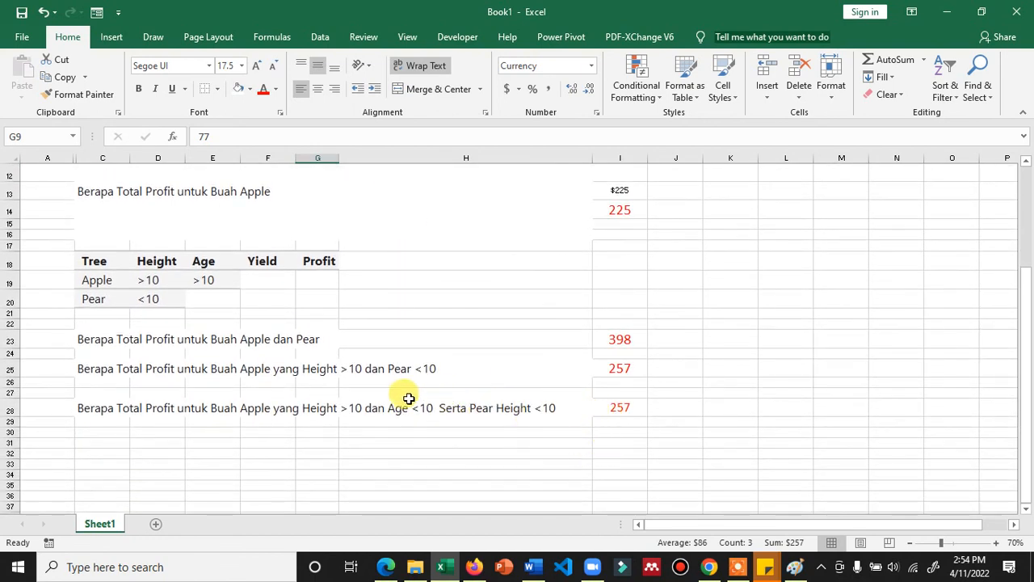
{"action": "scroll", "coordinate": [342, 377], "scroll_direction": "up", "scroll_amount": 4}
{"action": "scroll", "coordinate": [340, 380], "scroll_direction": "up", "scroll_amount": 1, "text": "ctrl"}
{"action": "scroll", "coordinate": [339, 381], "scroll_direction": "up", "scroll_amount": 1}
{"action": "scroll", "coordinate": [208, 405], "scroll_direction": "down", "scroll_amount": 2}
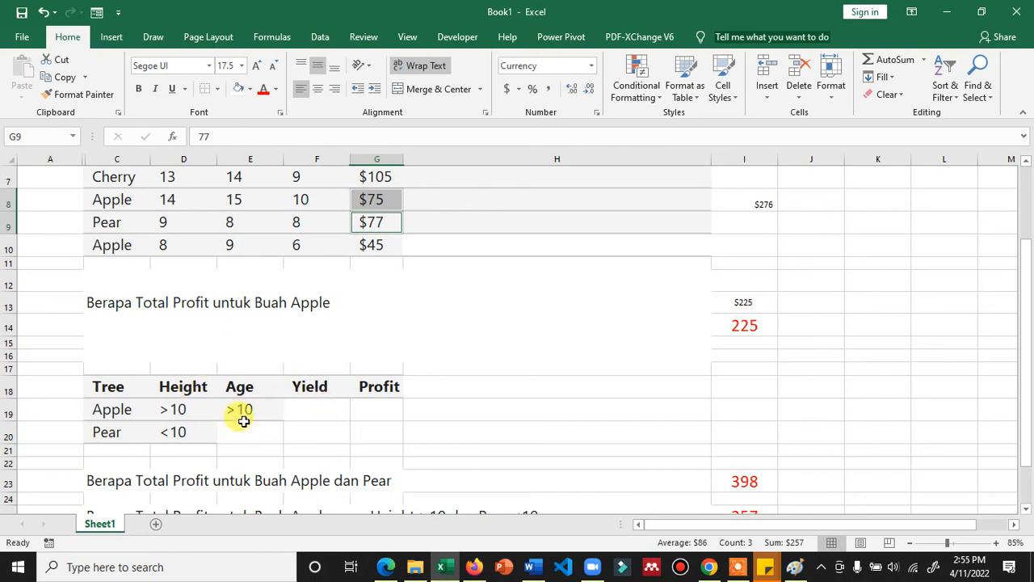
{"action": "scroll", "coordinate": [311, 390], "scroll_direction": "down", "scroll_amount": 1}
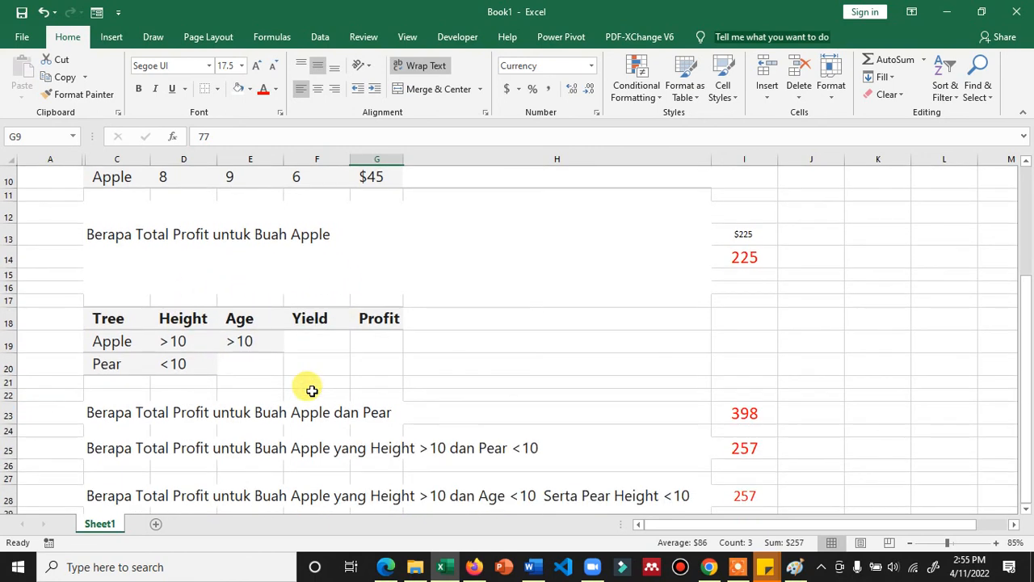